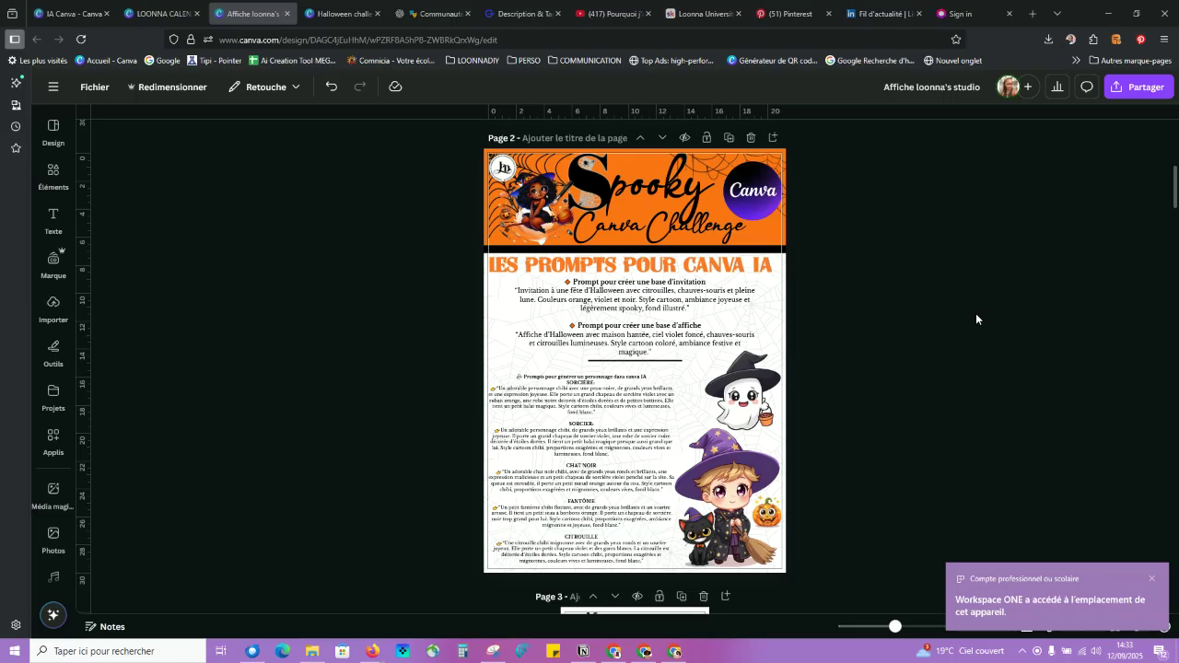
# Step: Dismiss the device location notification and read the challenge instructions and reward section on page 1 of the poster
pyautogui.click(1156, 582)
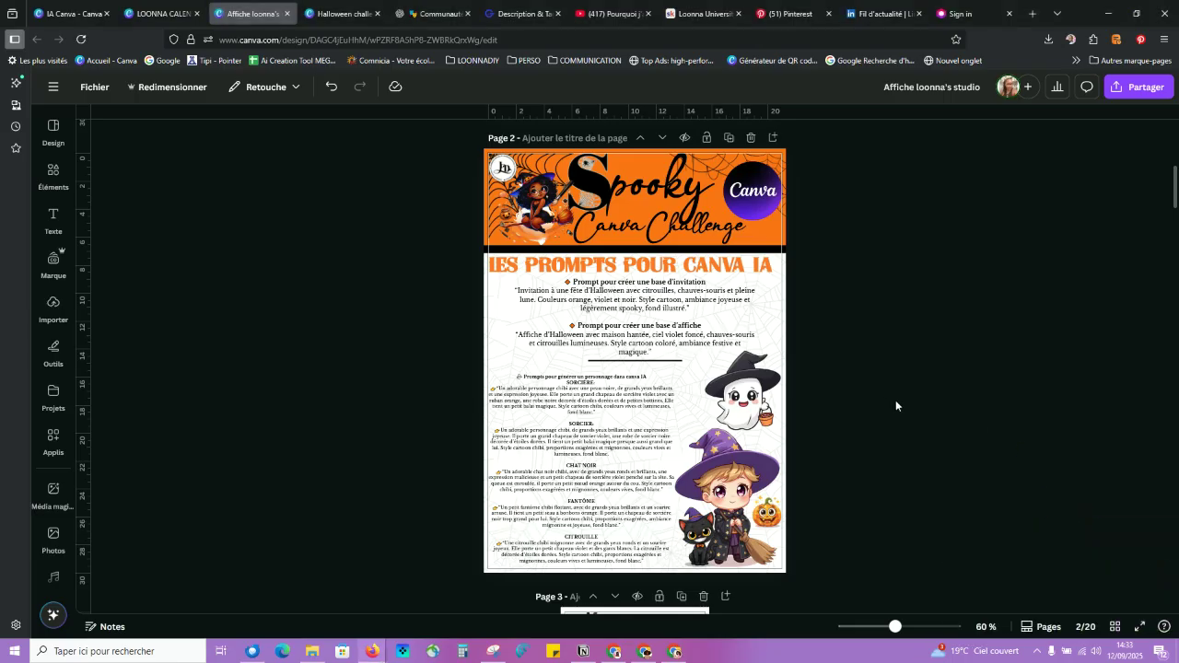
pyautogui.moveTo(895, 626); pyautogui.dragTo(900, 626)
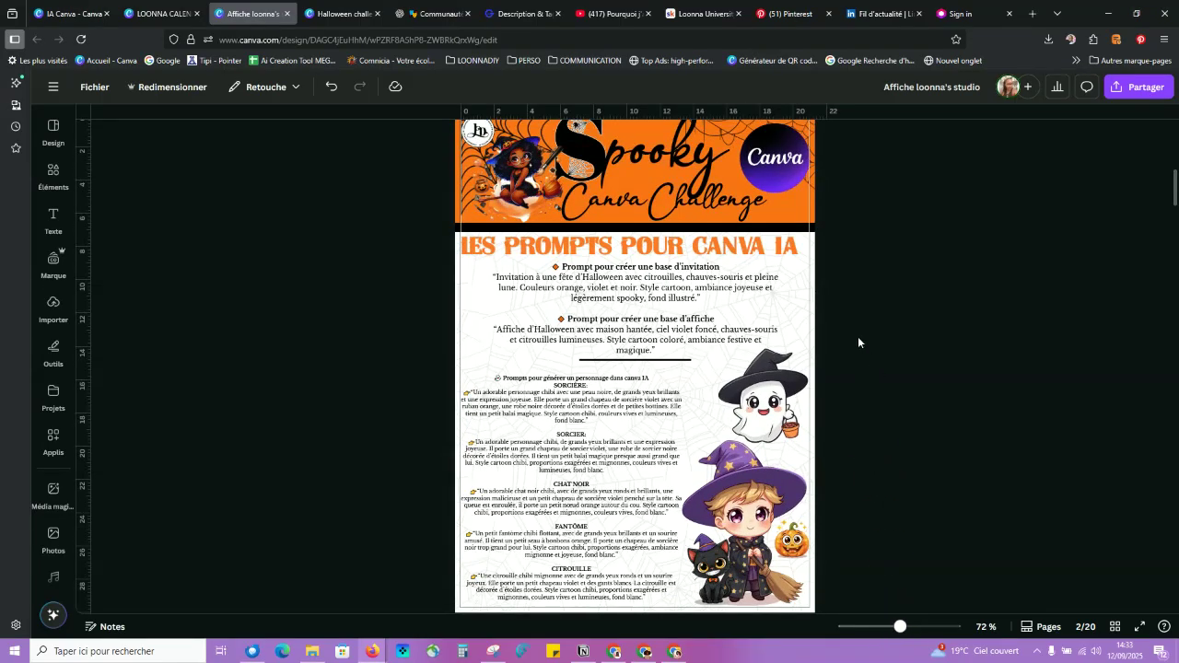
pyautogui.scroll(10, 866, 360)
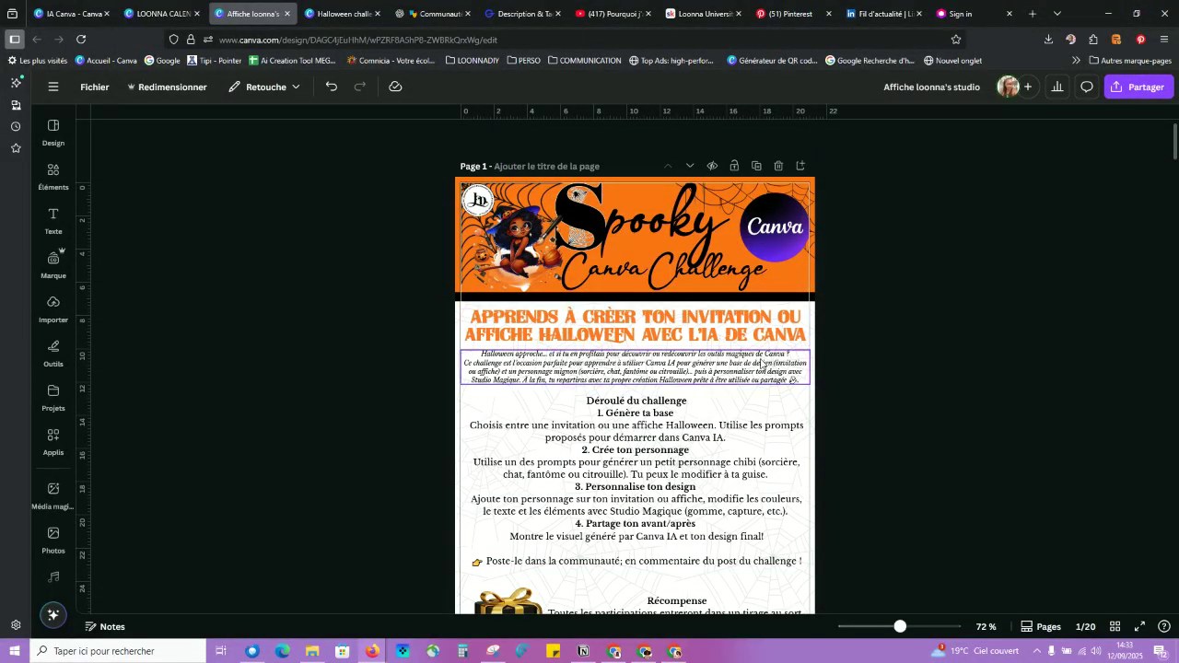
pyautogui.scroll(-1, 885, 460)
pyautogui.click(908, 636)
pyautogui.moveTo(908, 636); pyautogui.dragTo(913, 641)
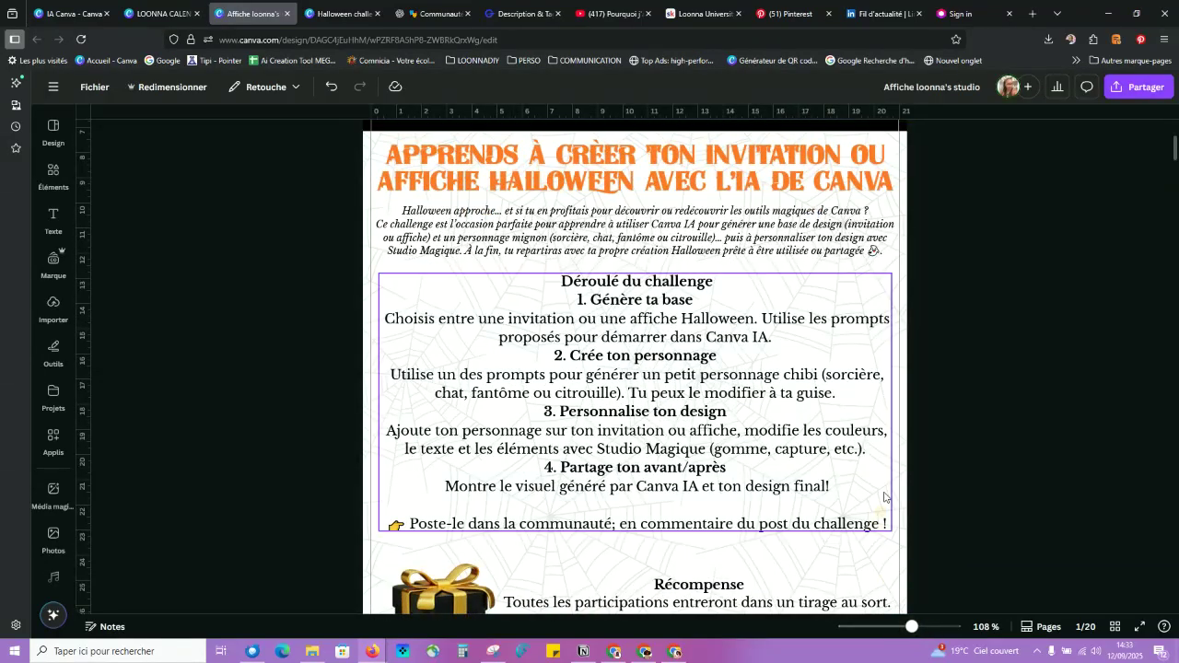
pyautogui.scroll(-1, 765, 377)
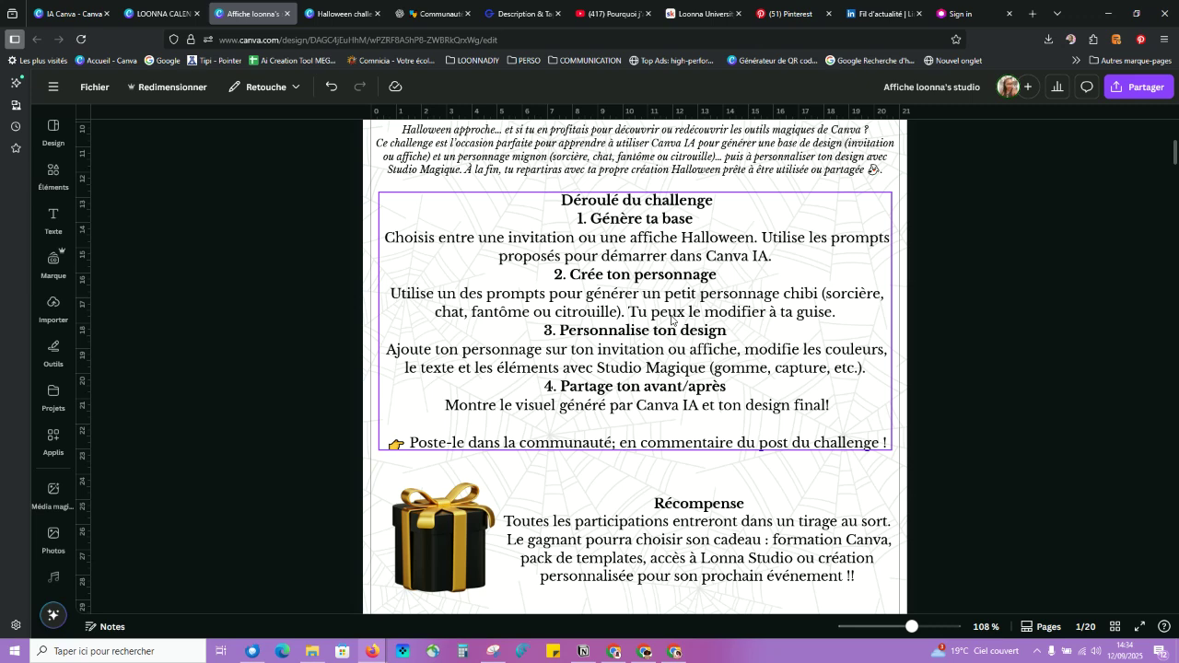
pyautogui.scroll(-2, 679, 351)
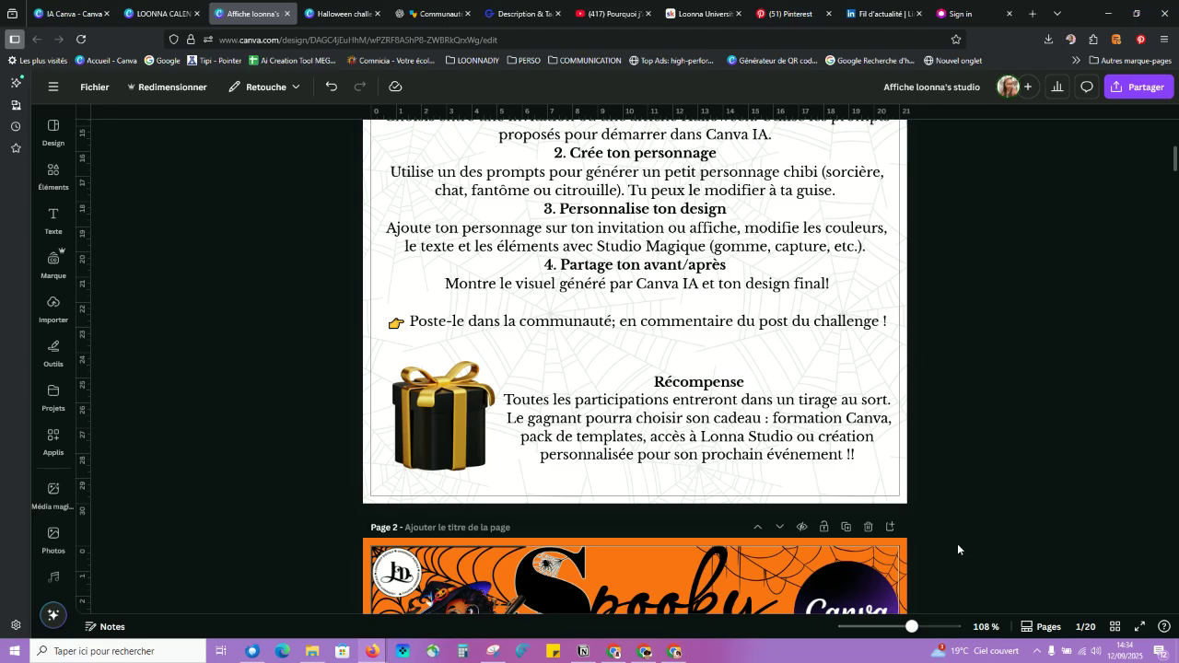
# Step: Examine page 2 of the poster, covering the invitation and poster base prompts and the five character prompts
pyautogui.moveTo(913, 627); pyautogui.dragTo(907, 627)
pyautogui.scroll(-5, 890, 421)
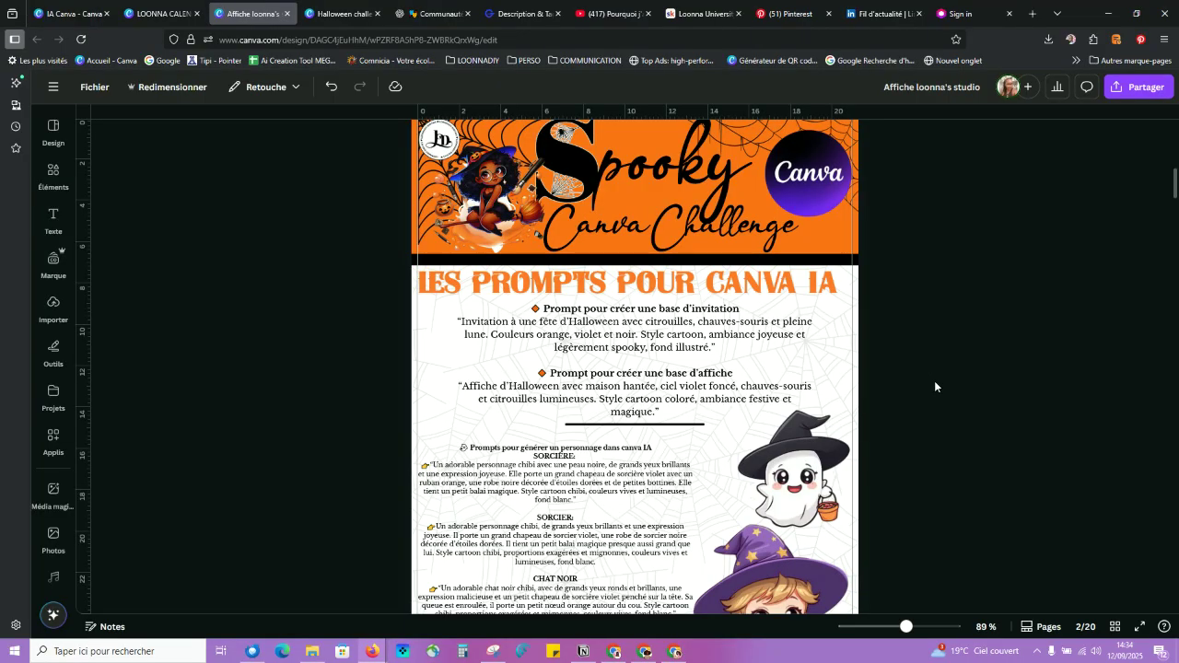
pyautogui.scroll(-3, 935, 387)
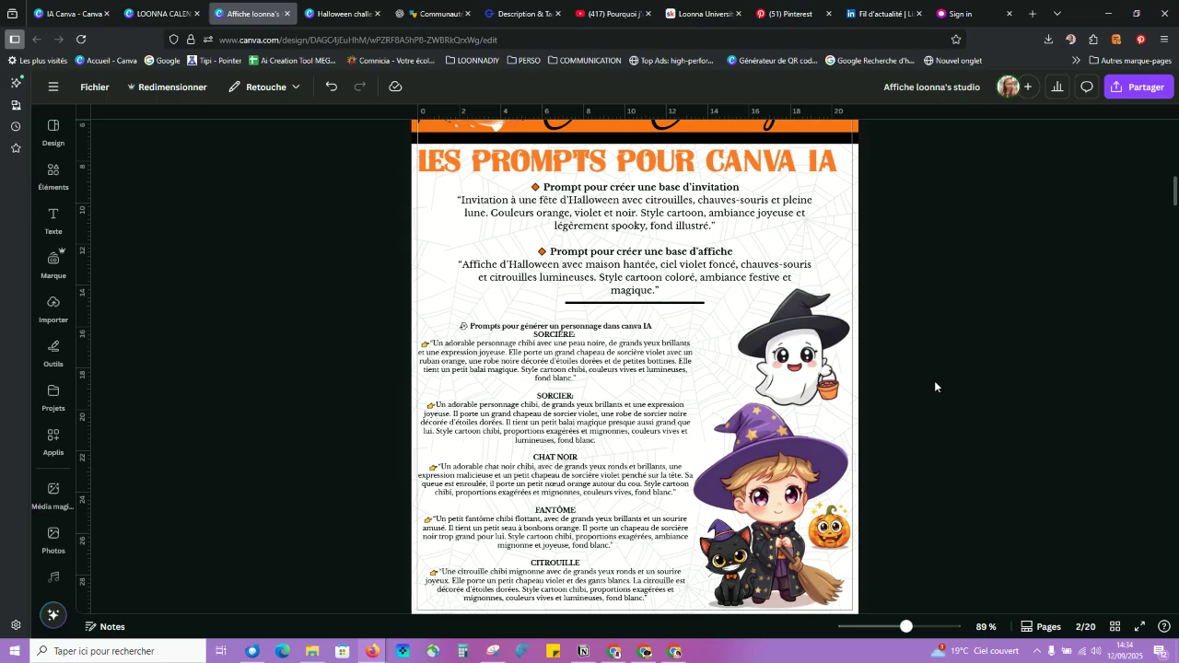
pyautogui.moveTo(907, 626); pyautogui.dragTo(911, 627)
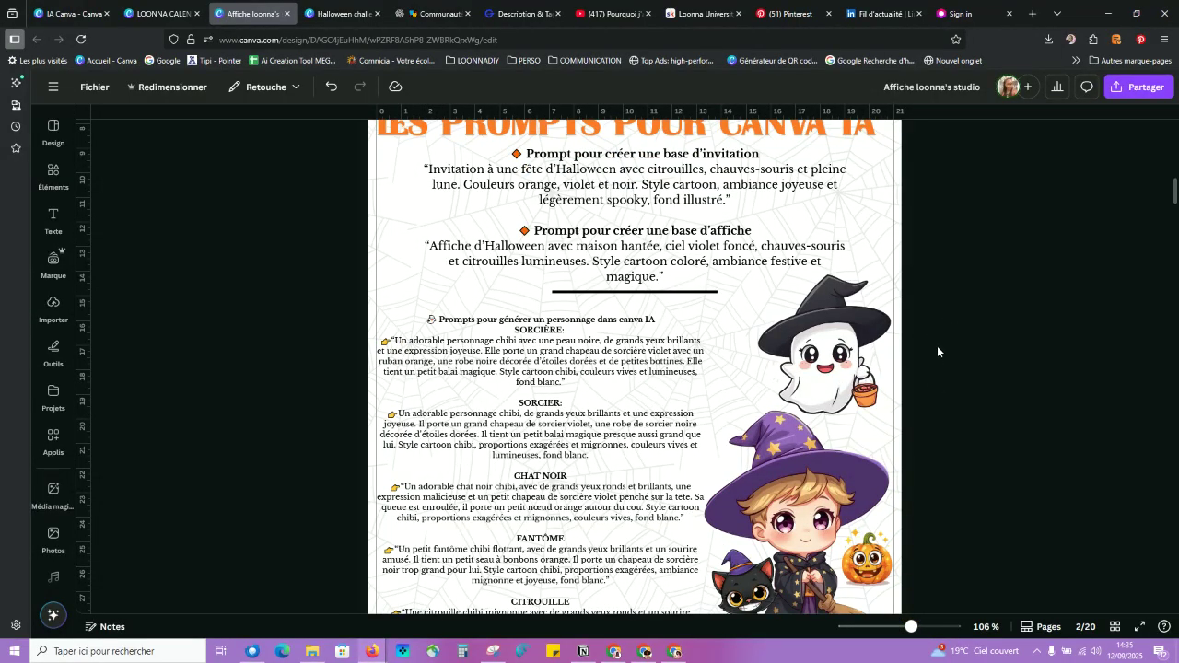
pyautogui.scroll(-2, 931, 328)
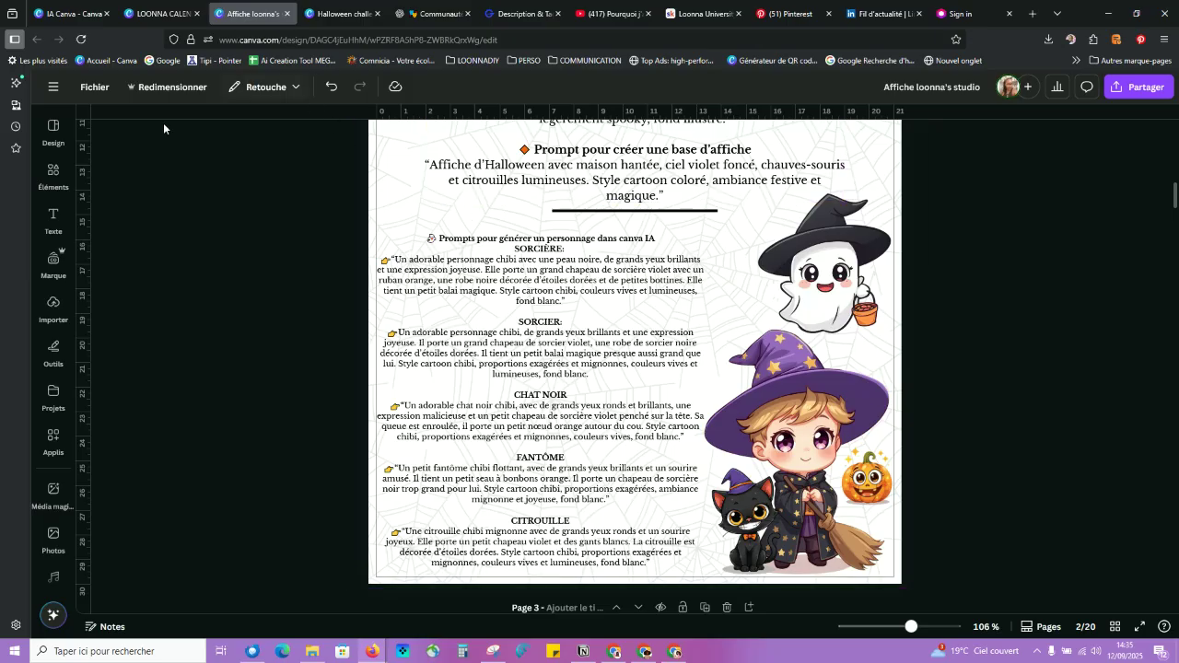
# Step: From the Canva home page, open Canva AI and choose its image generation mode
pyautogui.click(74, 14)
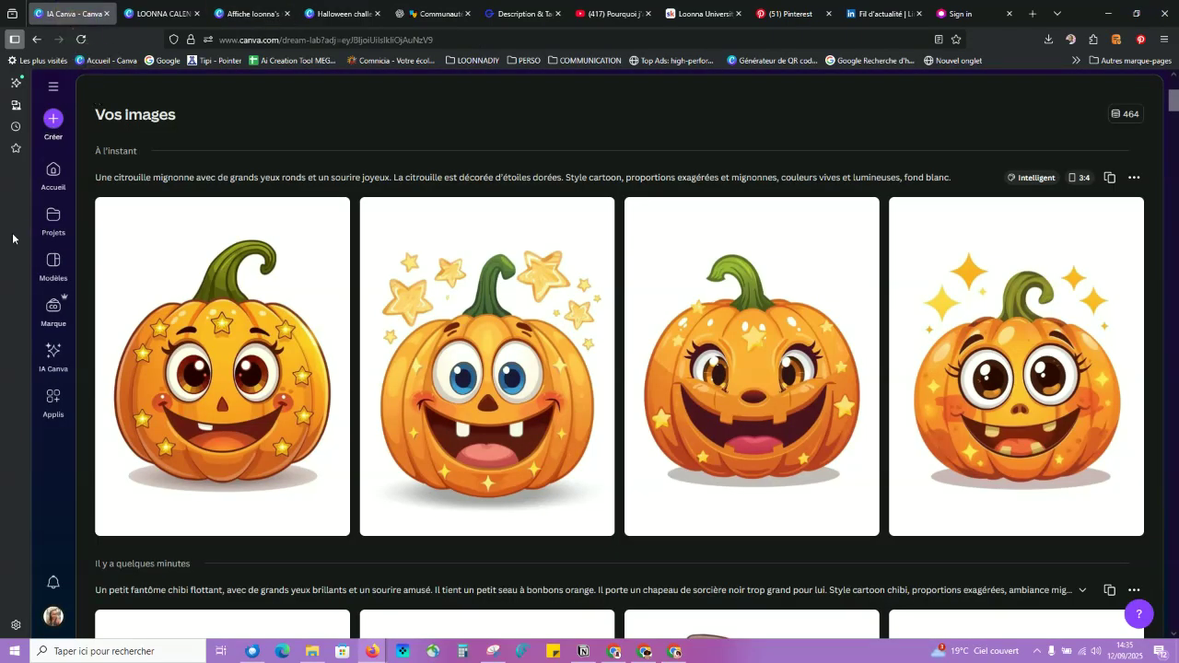
pyautogui.click(54, 171)
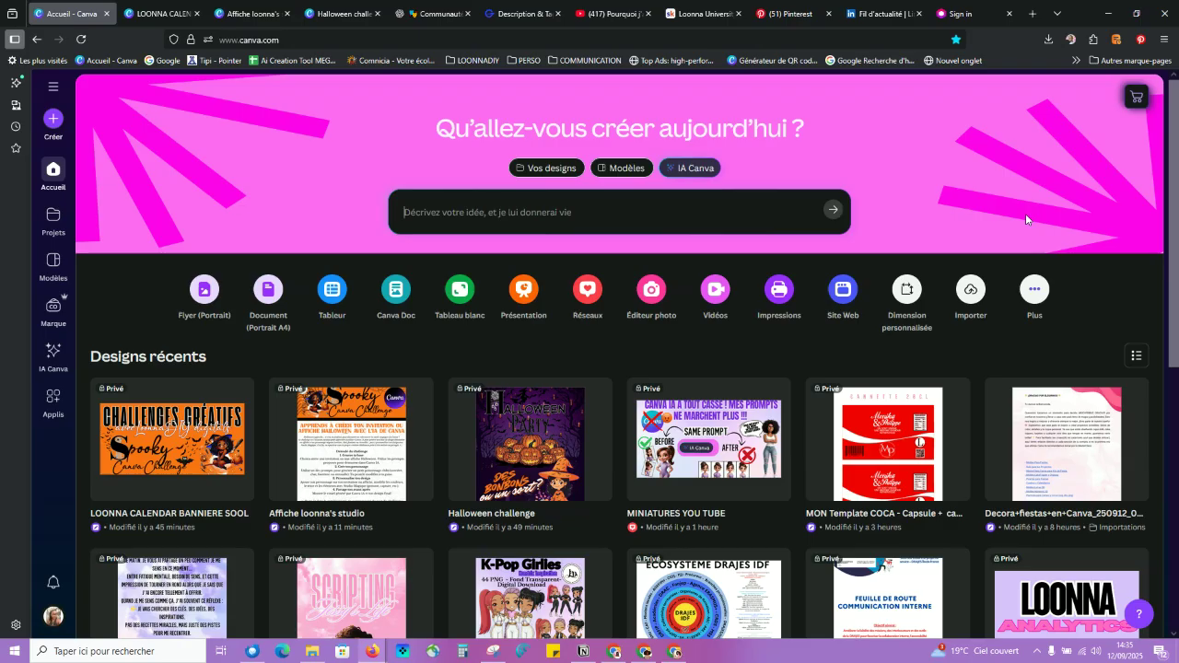
pyautogui.click(695, 169)
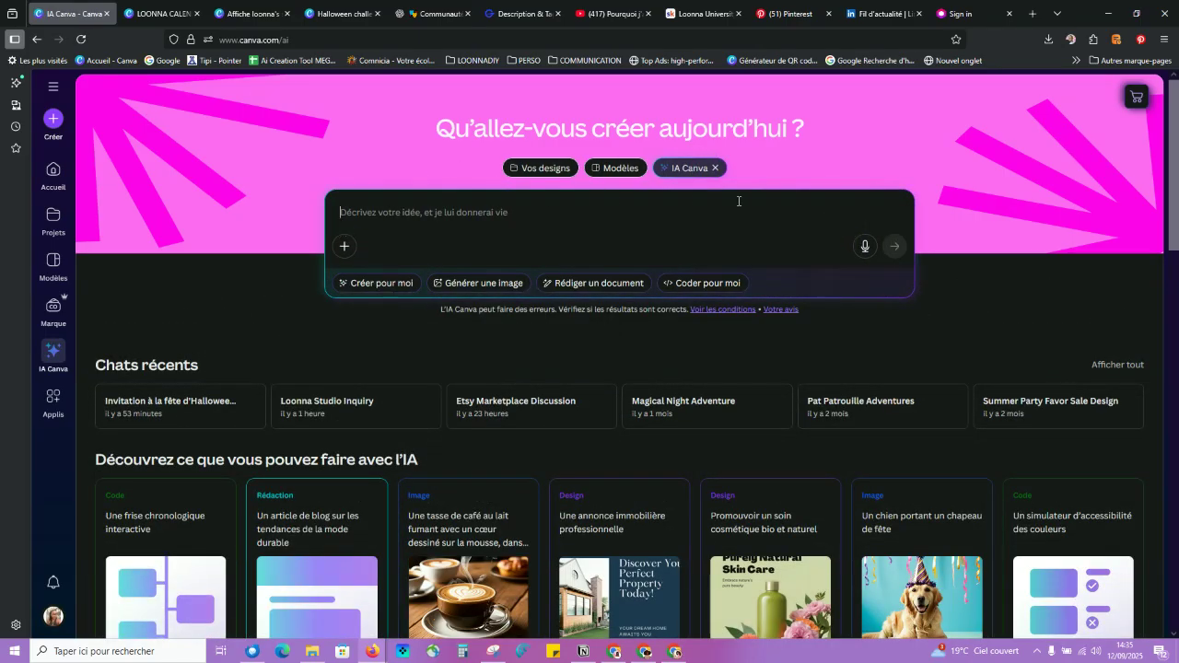
pyautogui.scroll(-4, 471, 338)
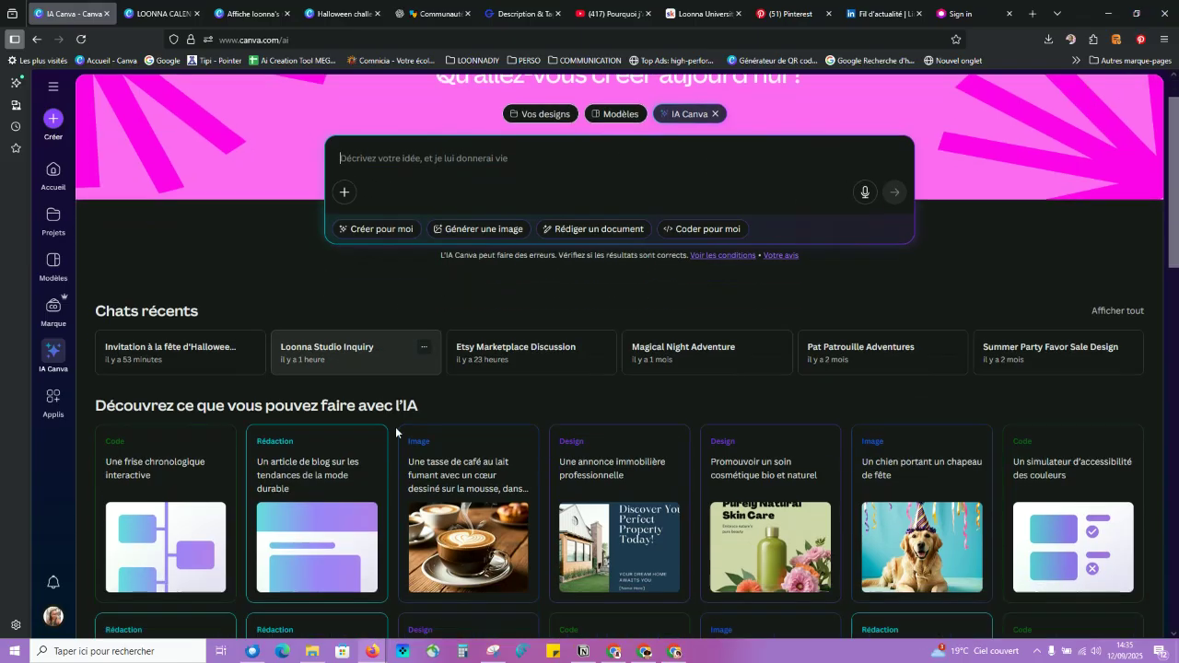
pyautogui.scroll(4, 544, 404)
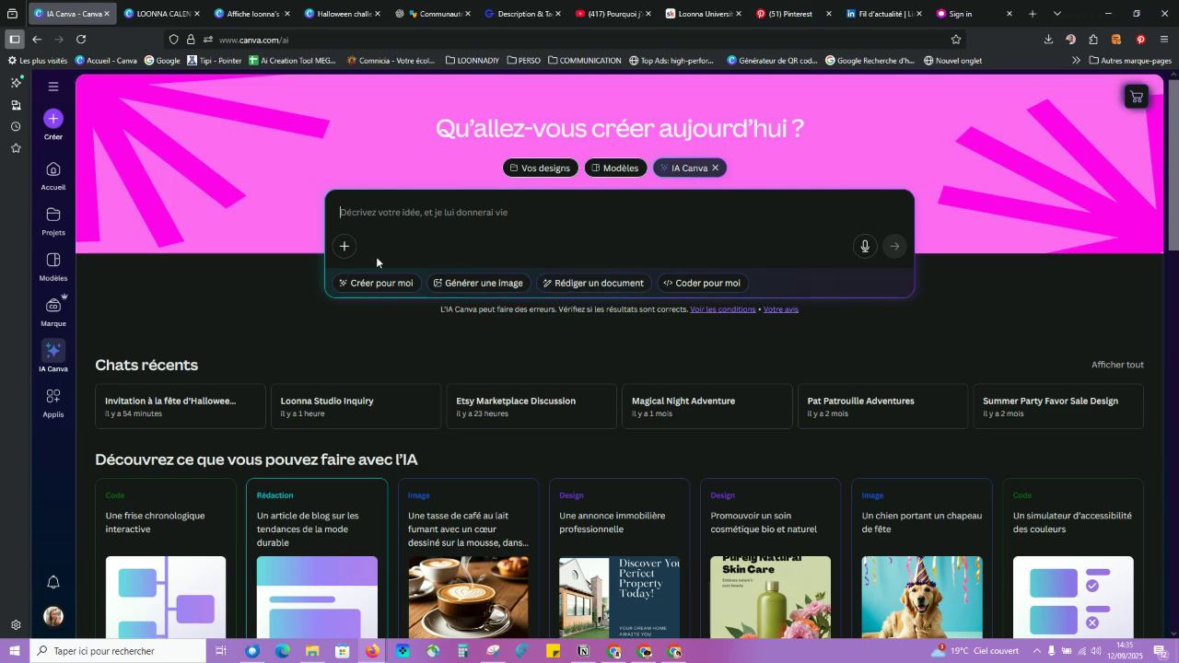
pyautogui.click(484, 283)
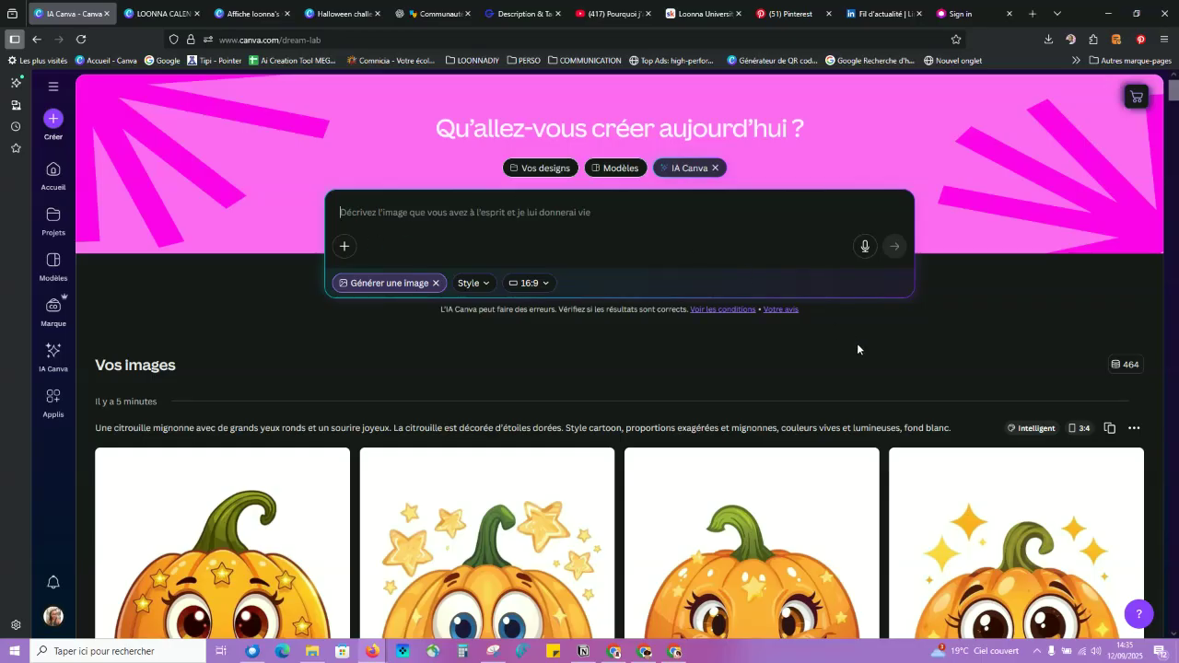
# Step: Browse the previously generated ghost, black cat and haunted-house images in the image history
pyautogui.scroll(-10, 581, 373)
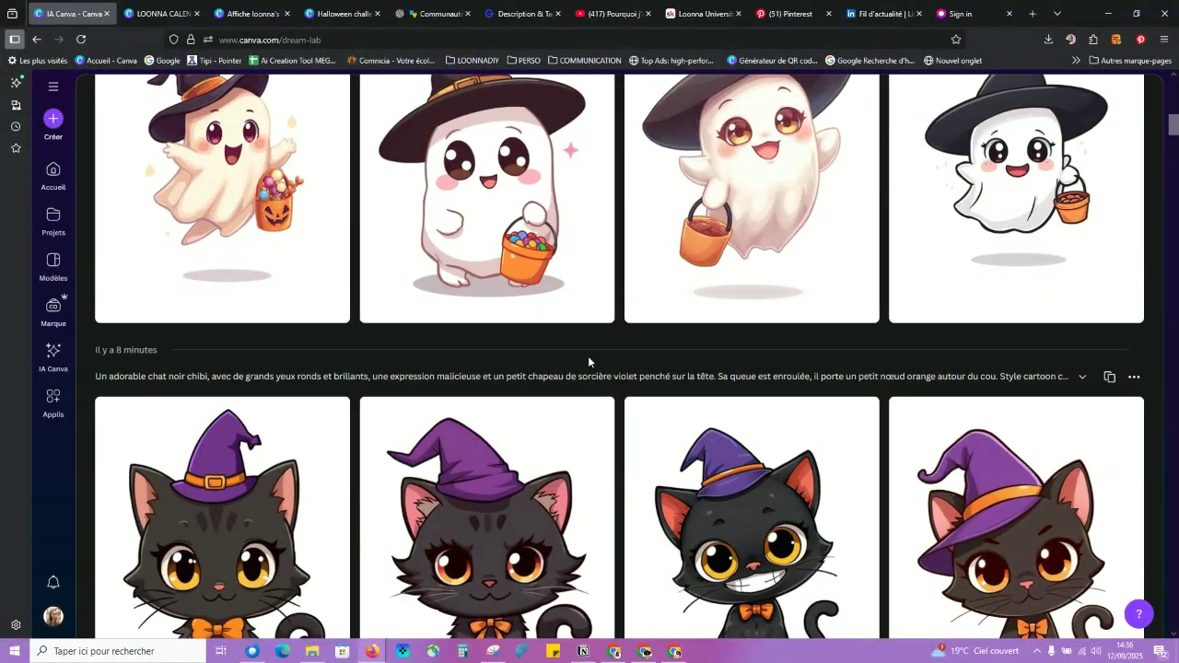
pyautogui.scroll(-3, 588, 355)
pyautogui.scroll(-5, 588, 356)
pyautogui.scroll(7, 623, 369)
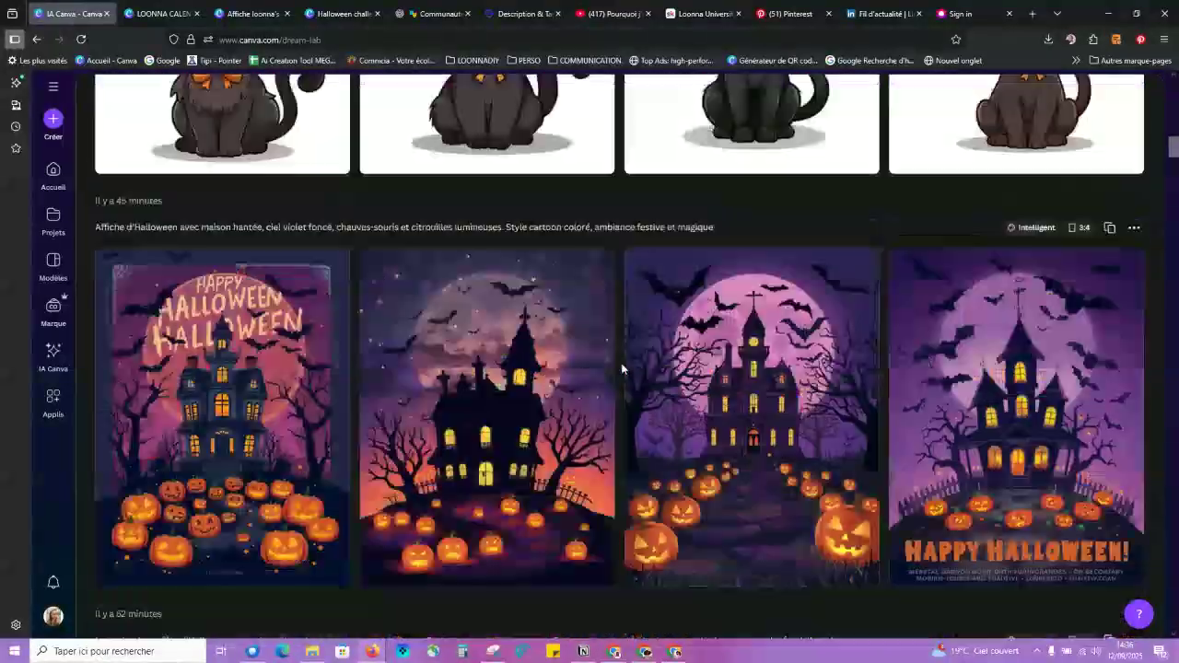
pyautogui.scroll(10, 623, 368)
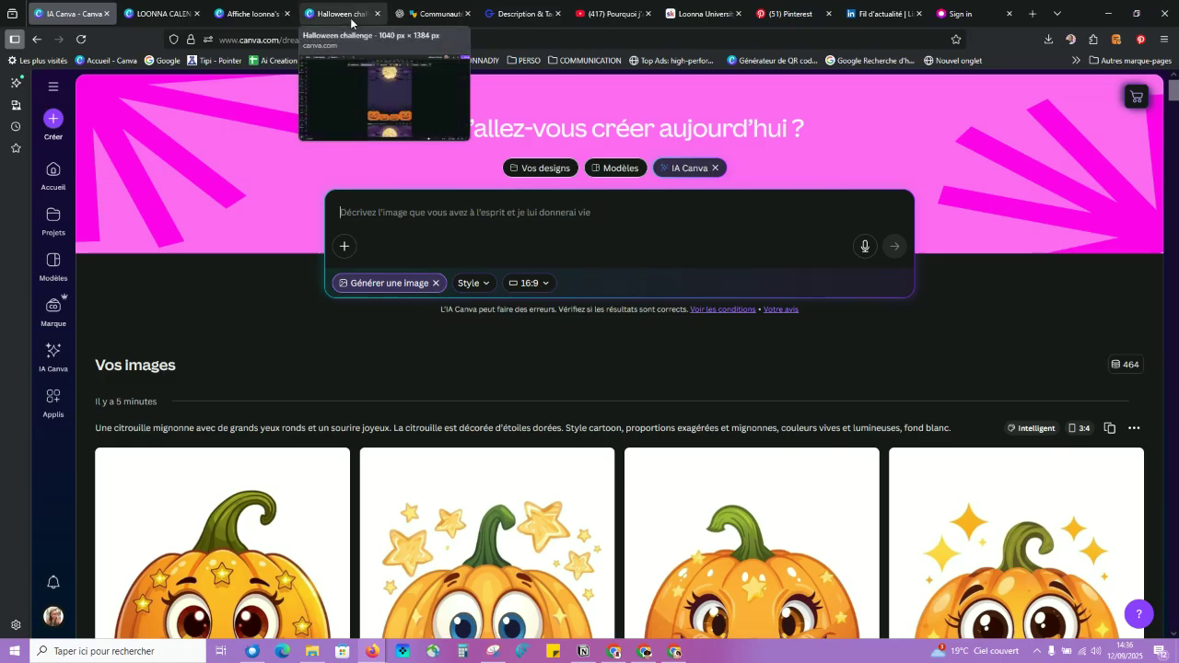
# Step: Return to the Affiche loonna's studio design and highlight the text of the invitation base prompt on page 2
pyautogui.click(250, 15)
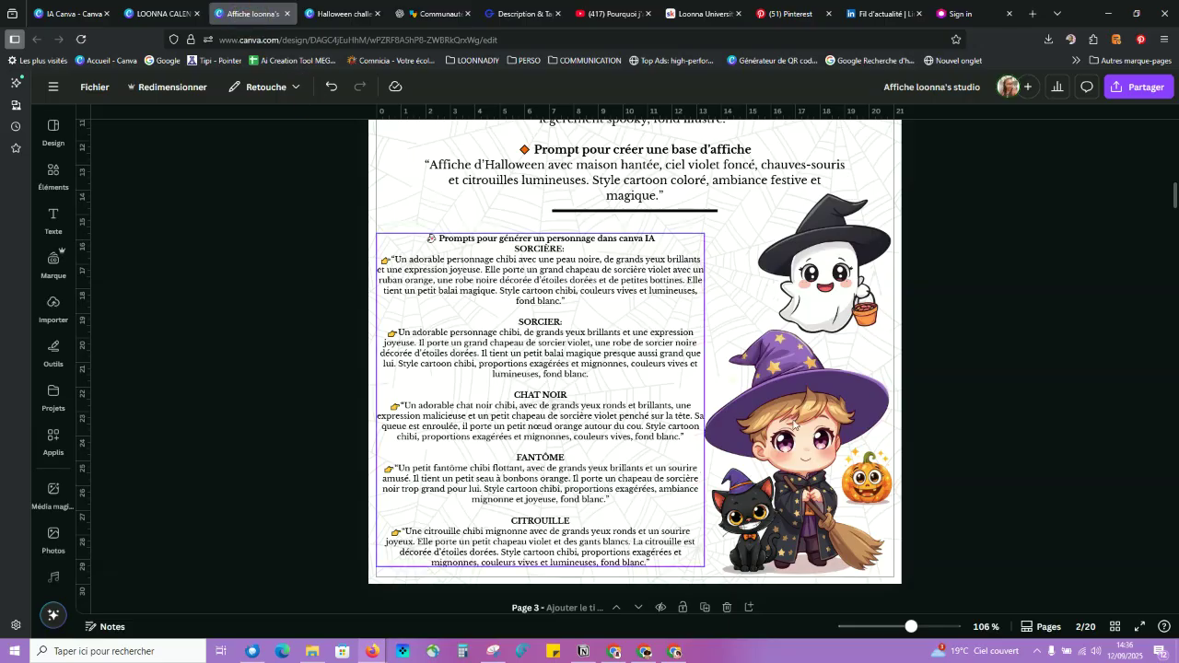
pyautogui.scroll(3, 825, 470)
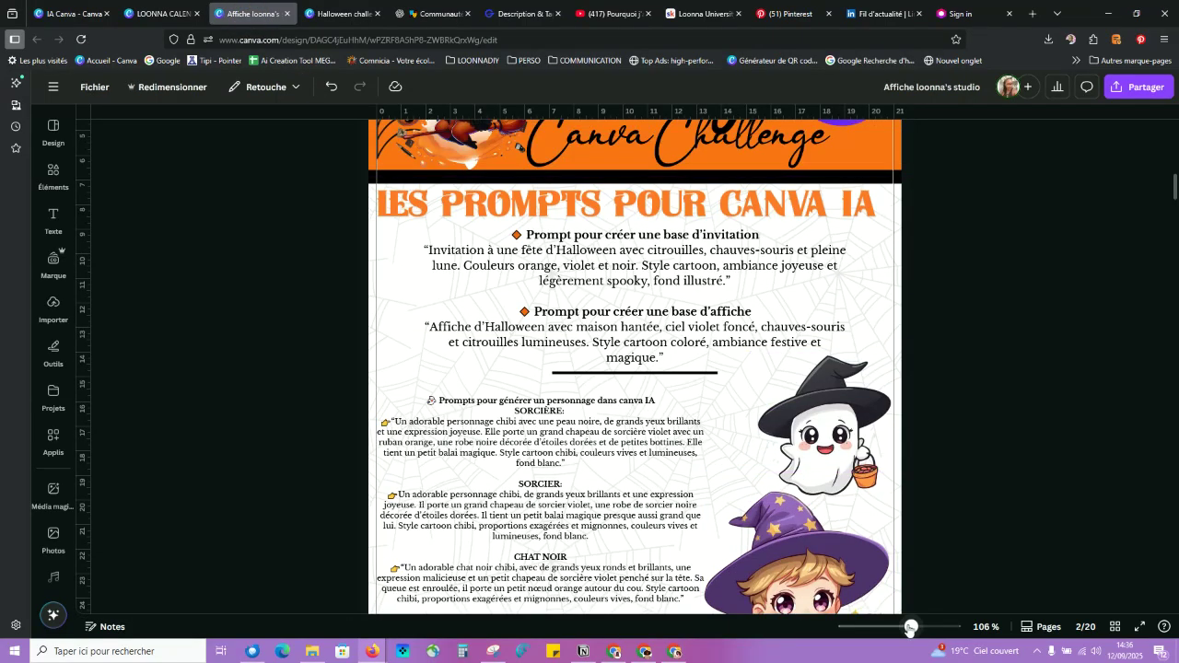
pyautogui.moveTo(909, 629); pyautogui.dragTo(918, 628)
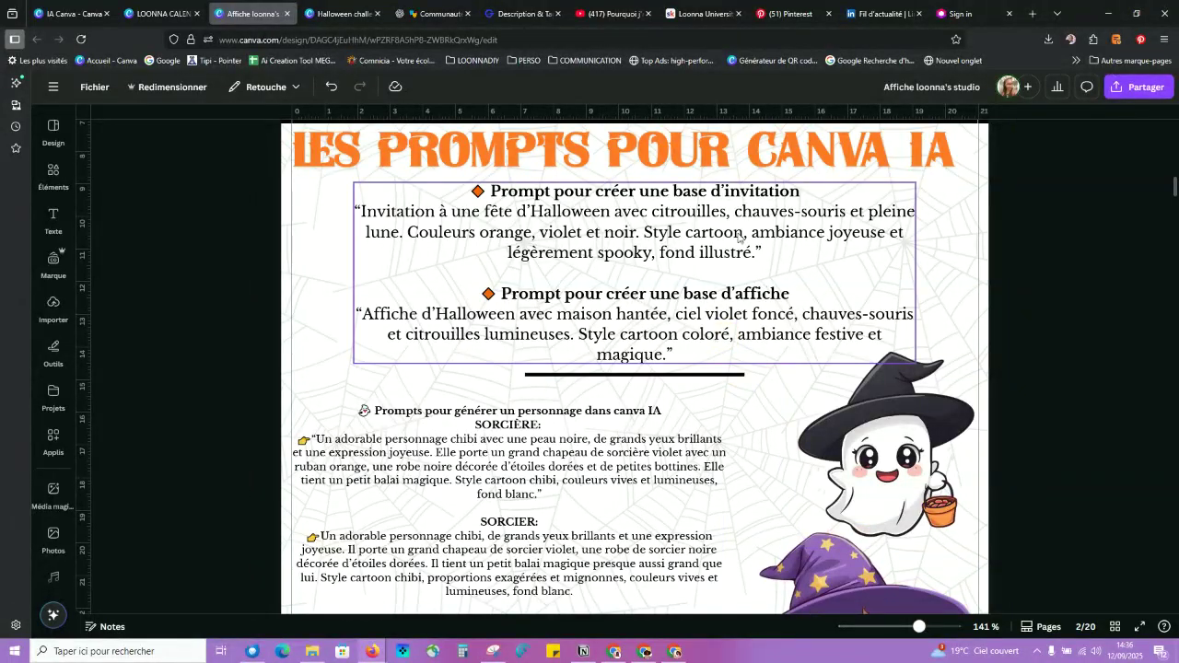
pyautogui.click(621, 213)
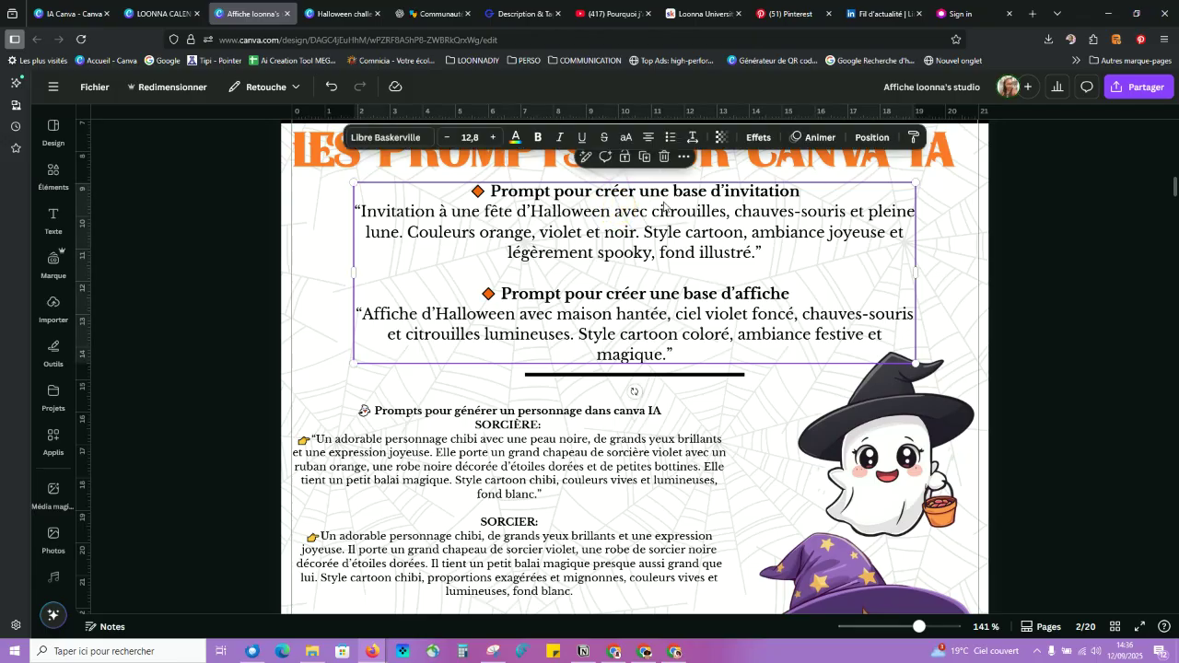
pyautogui.click(361, 210)
pyautogui.moveTo(361, 210); pyautogui.dragTo(755, 255)
pyautogui.click(658, 334)
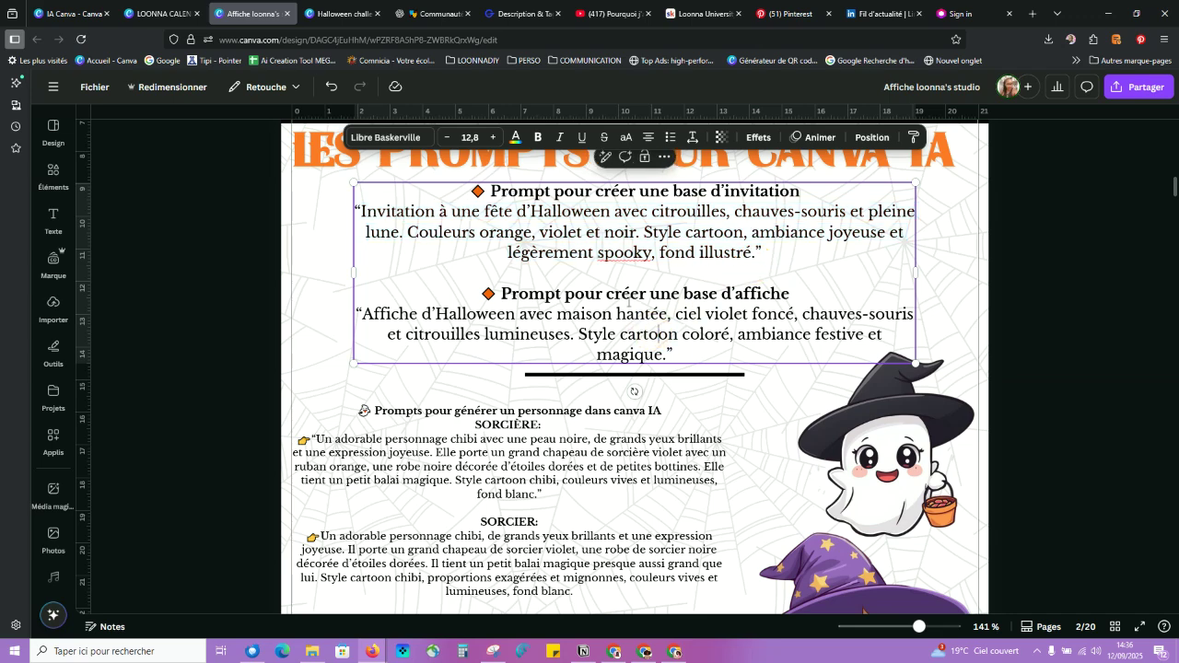
# Step: Read through the character prompts for the witch, wizard, black cat, ghost and pumpkin on page 2
pyautogui.scroll(-2, 630, 302)
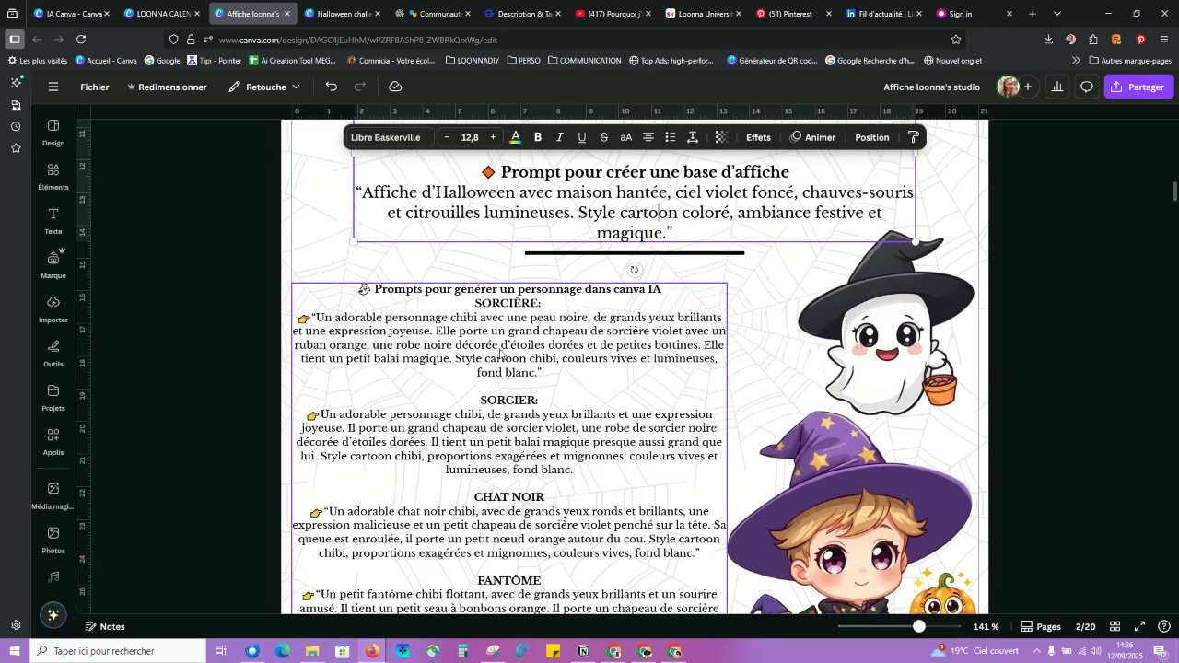
pyautogui.scroll(-3, 501, 353)
pyautogui.scroll(-1, 498, 355)
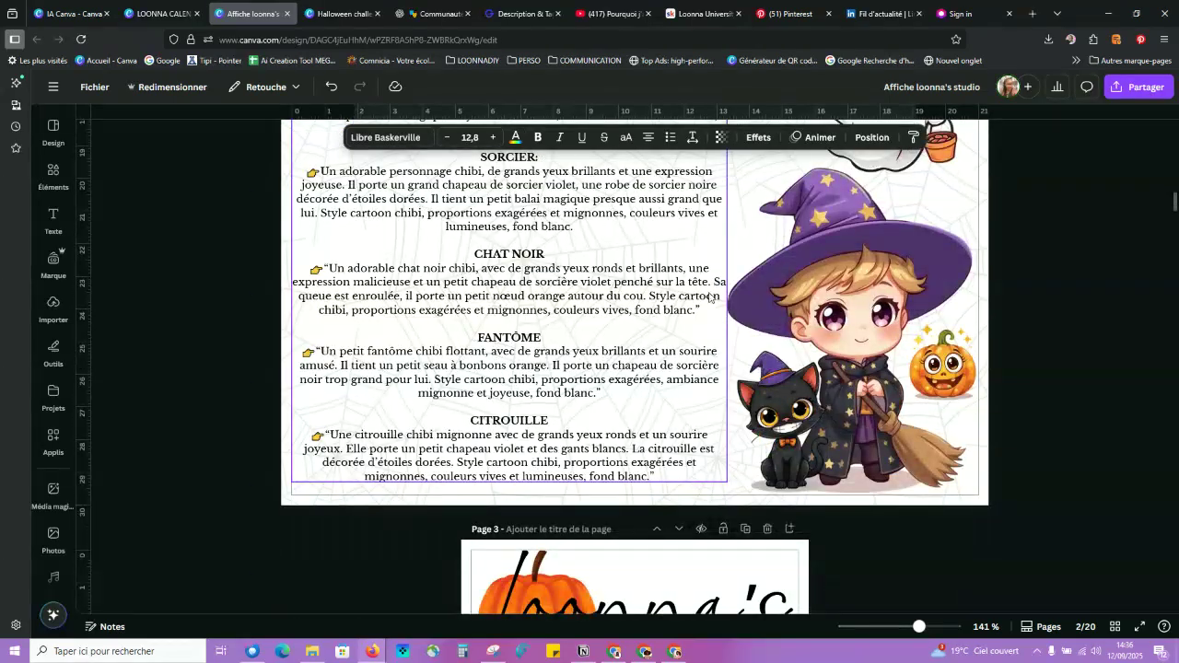
pyautogui.scroll(3, 869, 364)
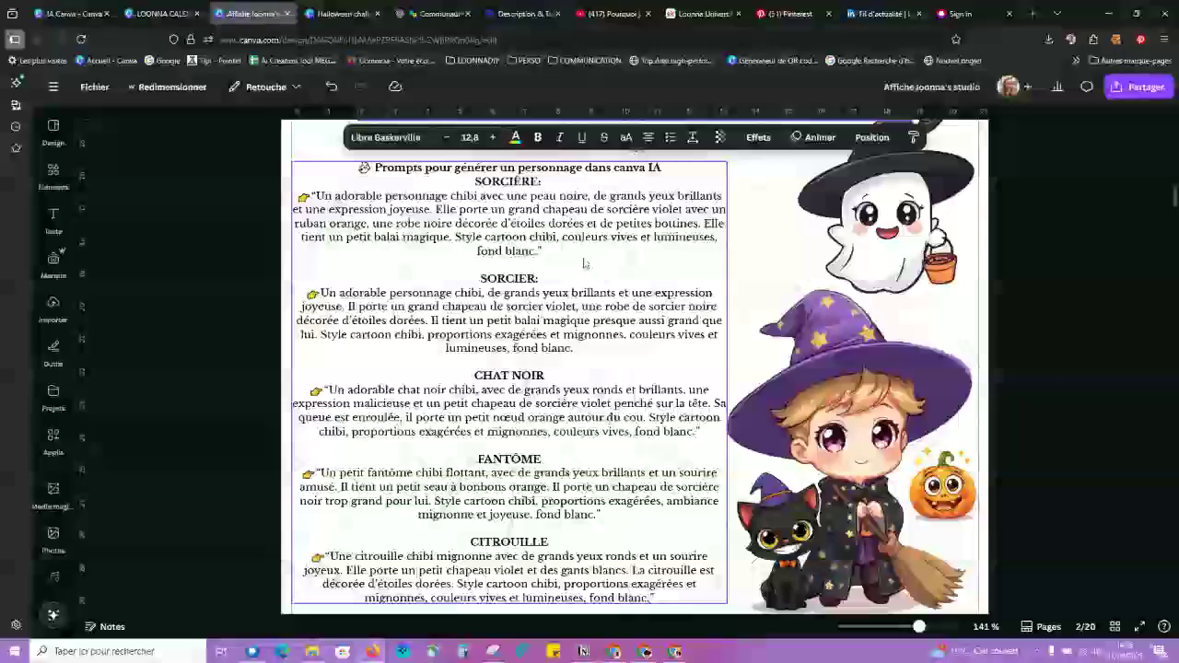
pyautogui.scroll(3, 660, 391)
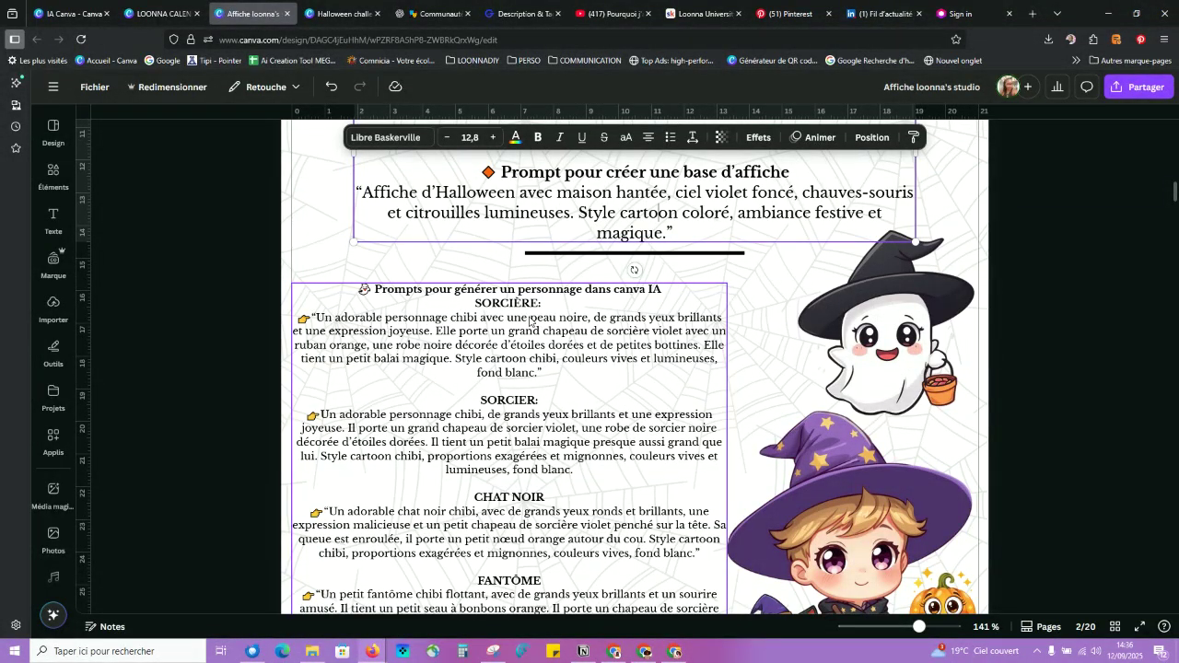
# Step: Switch to the Halloween challenge design to view its page with the moon, bats and pumpkins
pyautogui.click(341, 13)
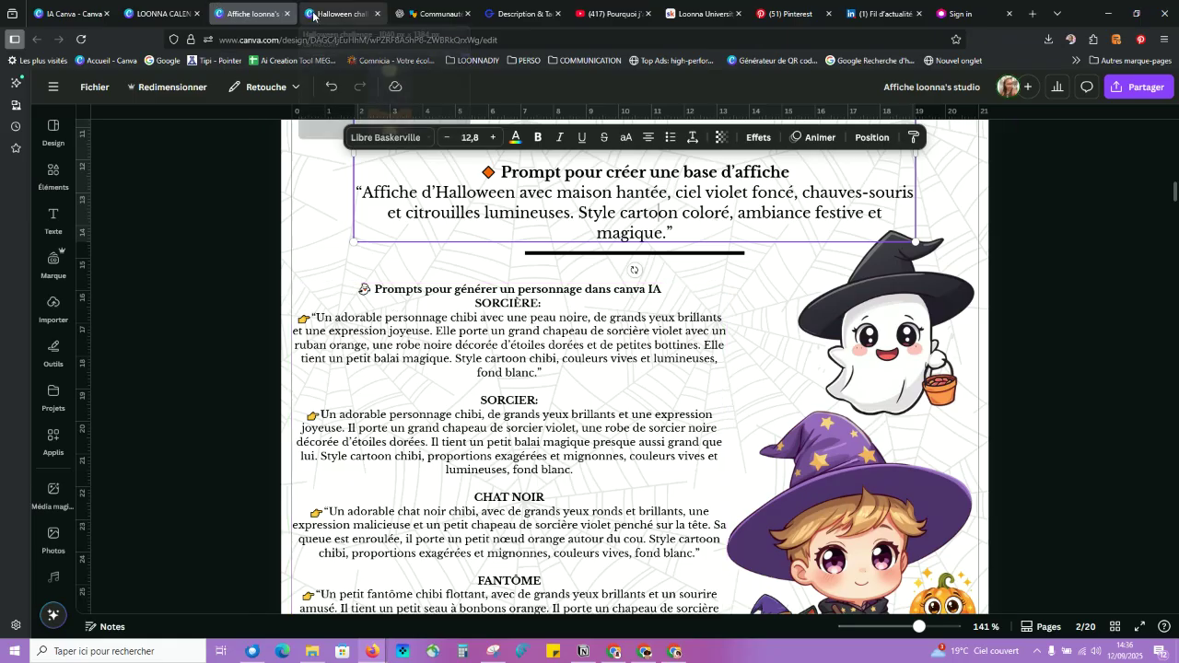
pyautogui.click(246, 15)
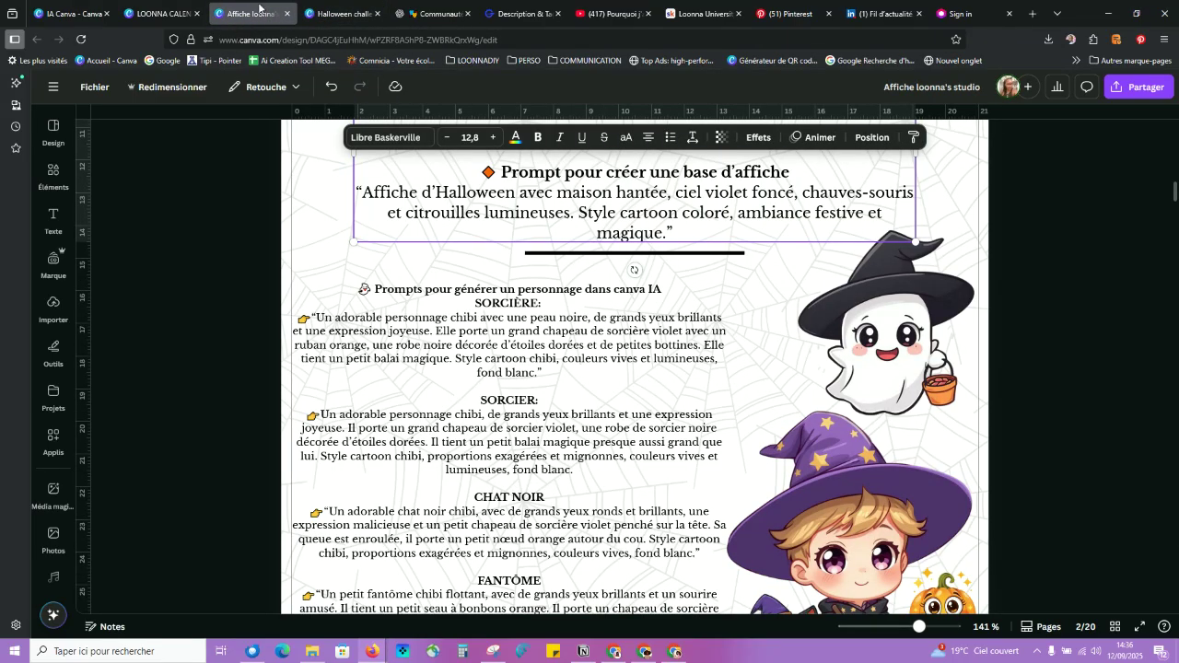
pyautogui.click(338, 13)
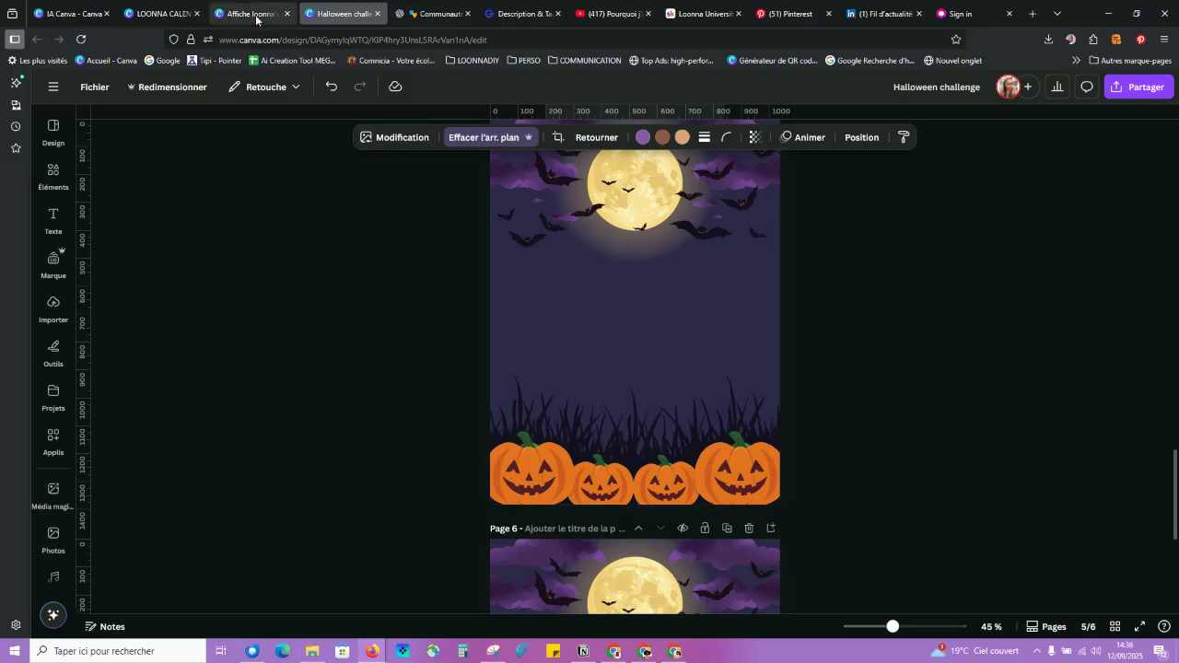
# Step: Return to the AI image generator and examine the earlier ghost, wizard and witch character results
pyautogui.click(73, 13)
pyautogui.scroll(-20, 789, 421)
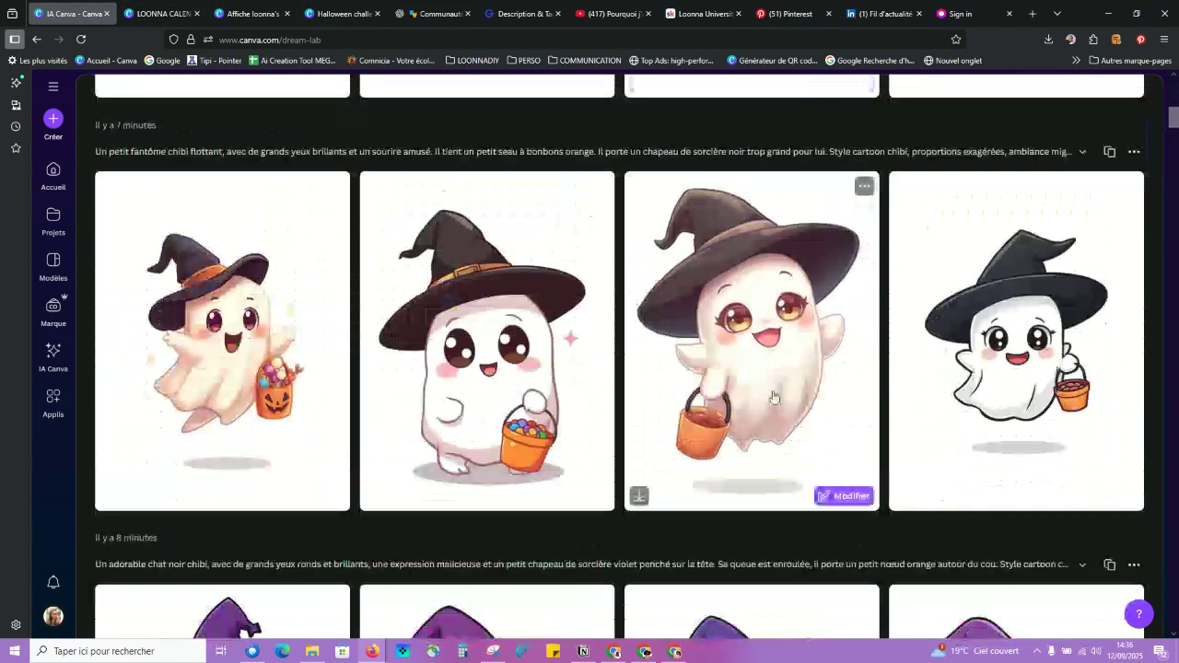
pyautogui.scroll(-6, 777, 386)
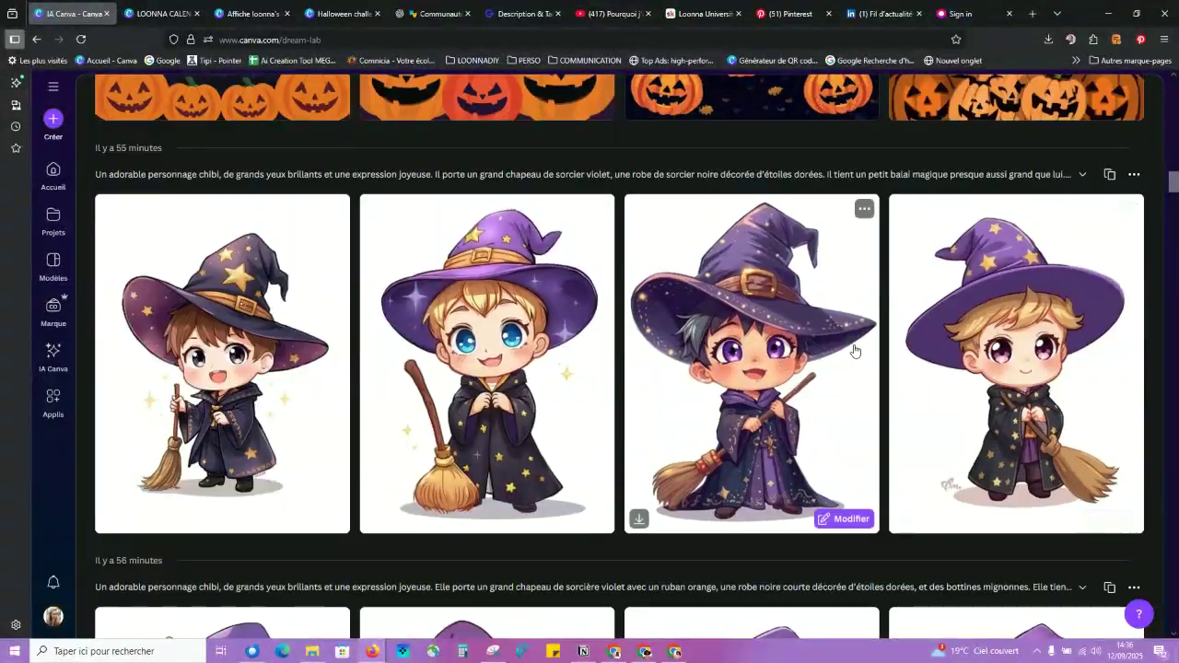
pyautogui.scroll(-7, 866, 332)
pyautogui.scroll(-3, 885, 332)
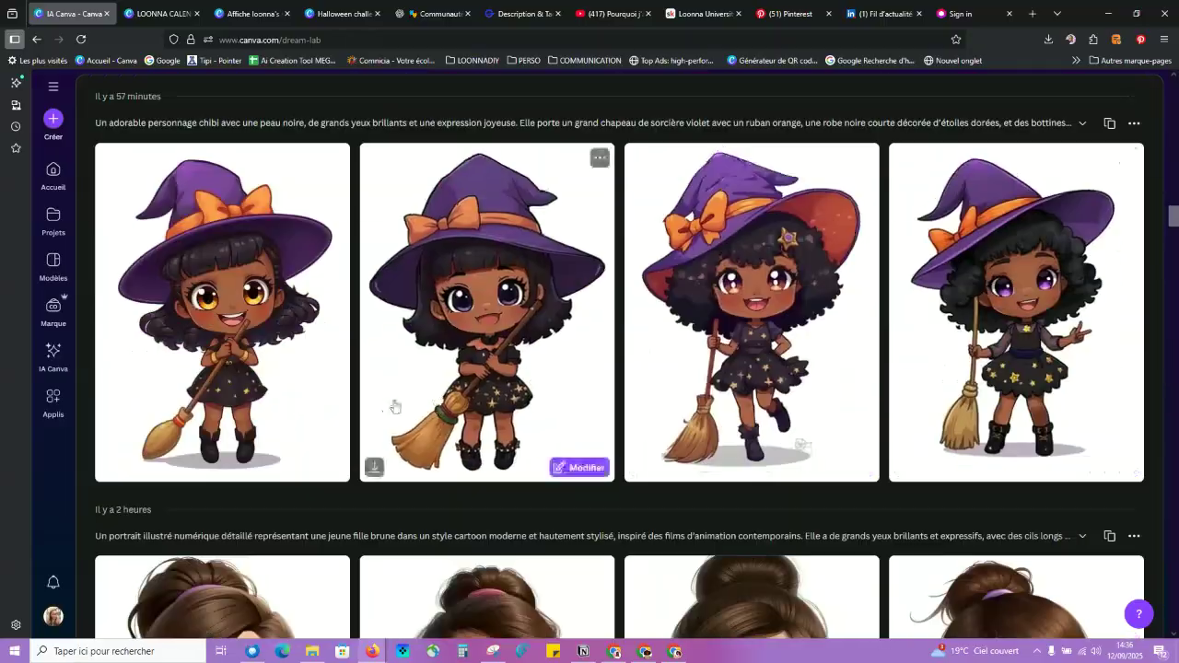
pyautogui.scroll(2, 1009, 382)
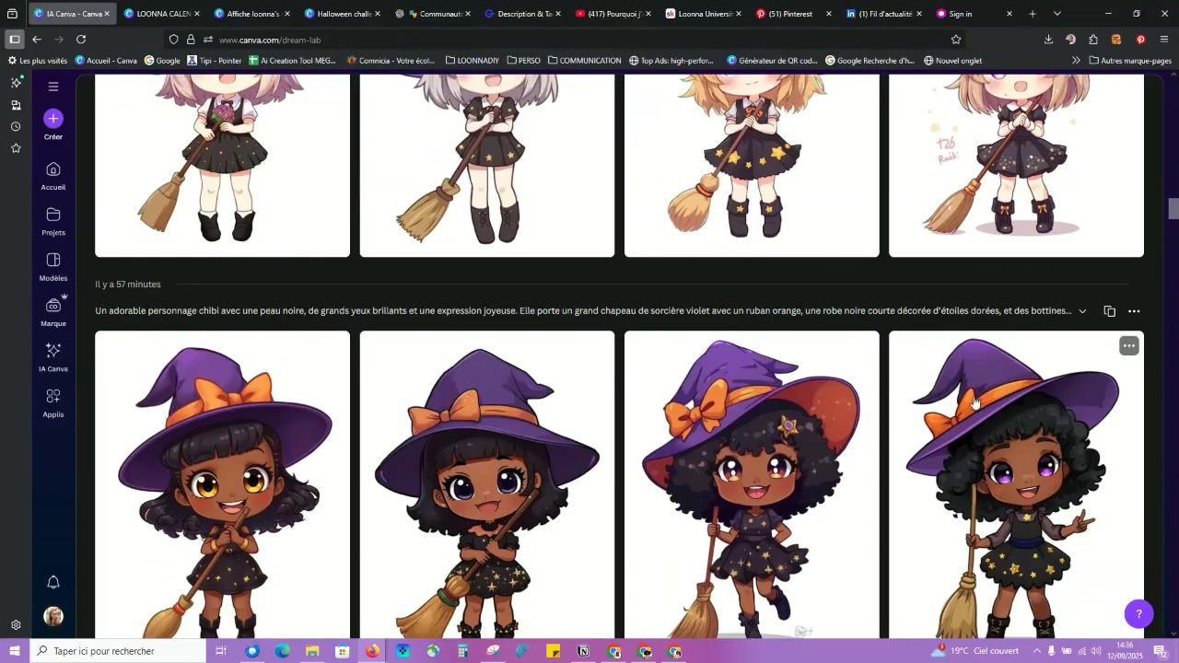
# Step: Reuse the earlier chibi witch prompt without a skin colour and insert "avec" before "de grands yeux brillants"
pyautogui.scroll(-3, 1009, 382)
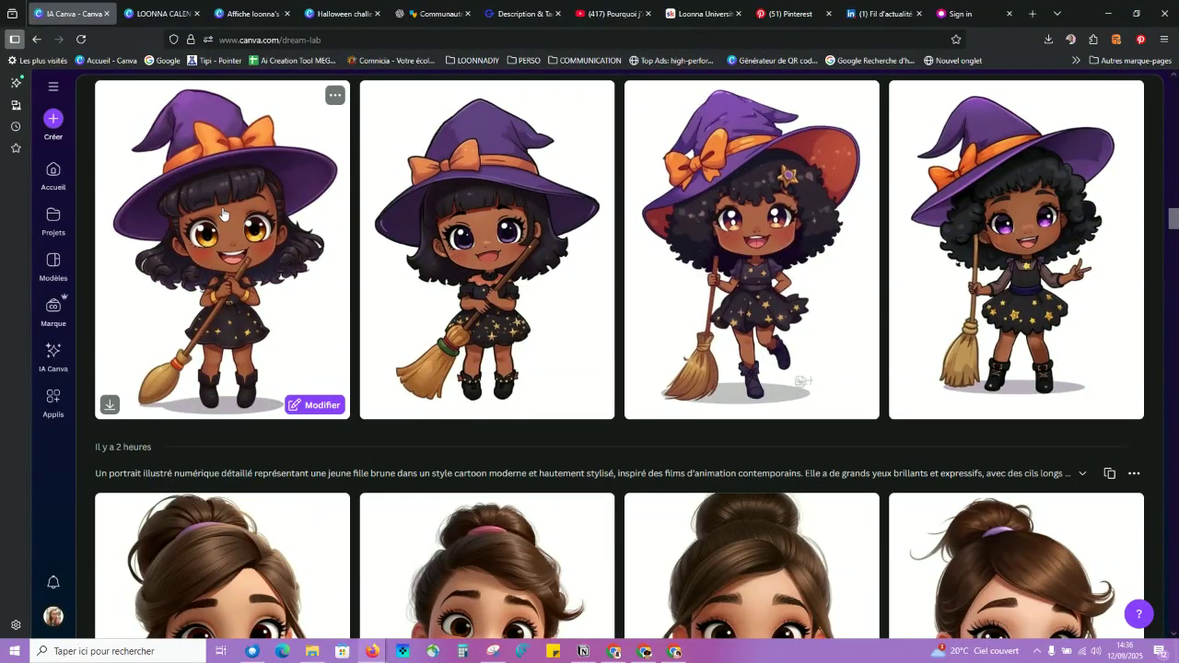
pyautogui.scroll(1, 622, 293)
pyautogui.scroll(5, 625, 296)
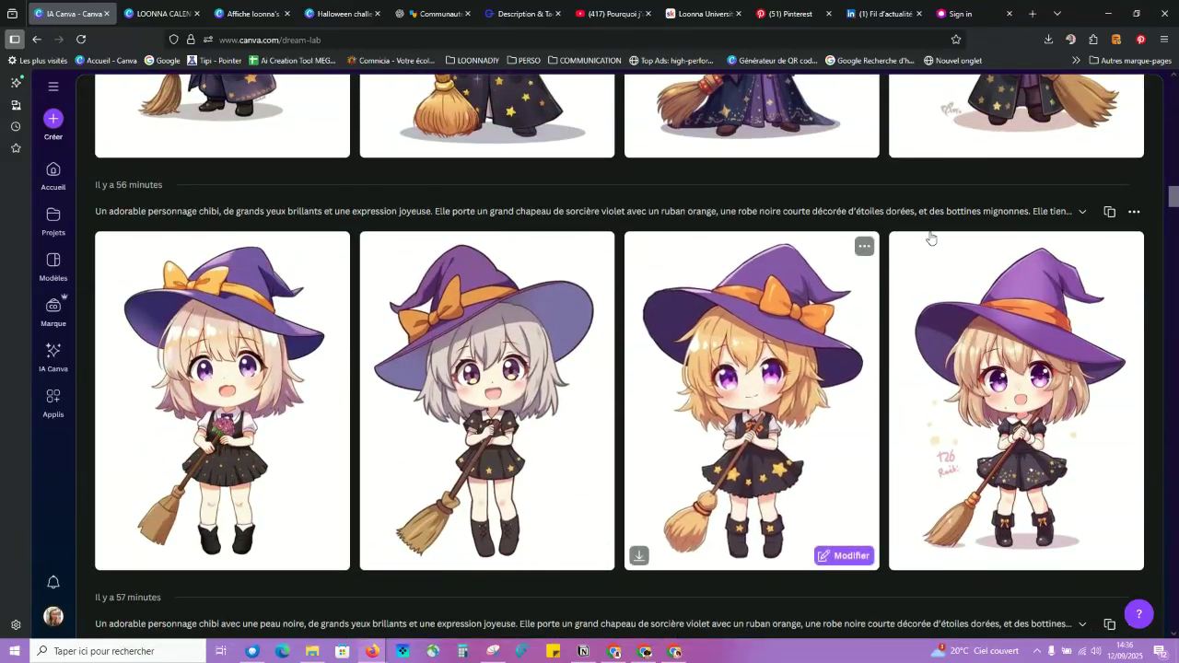
pyautogui.click(1111, 213)
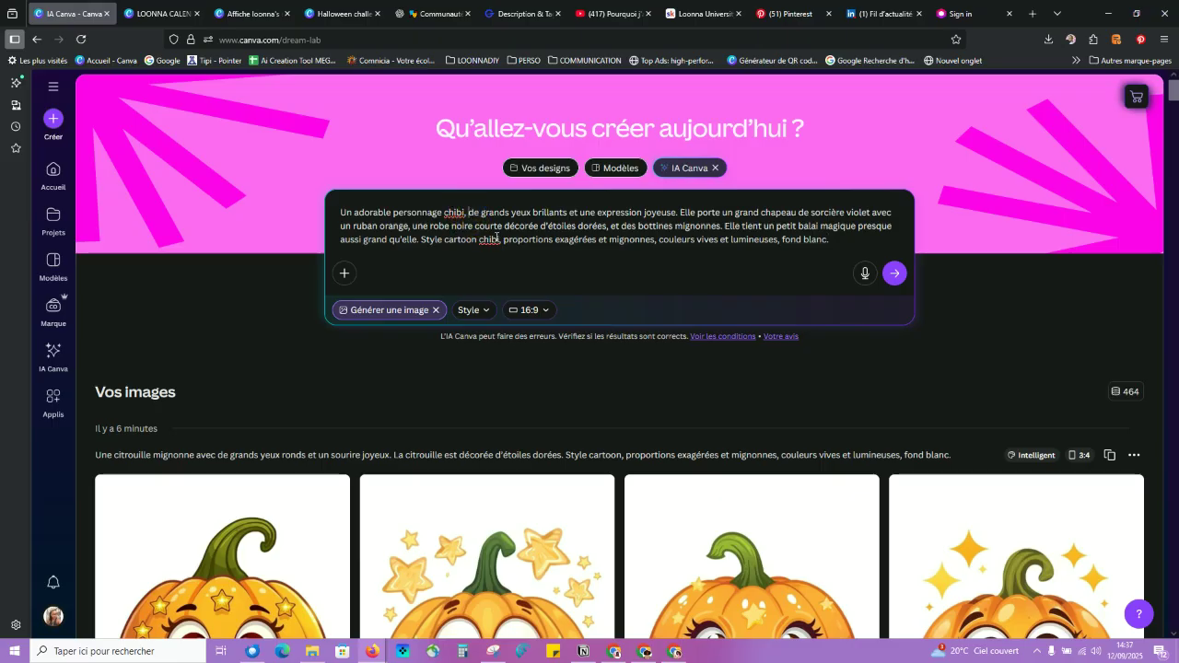
pyautogui.write('avec')
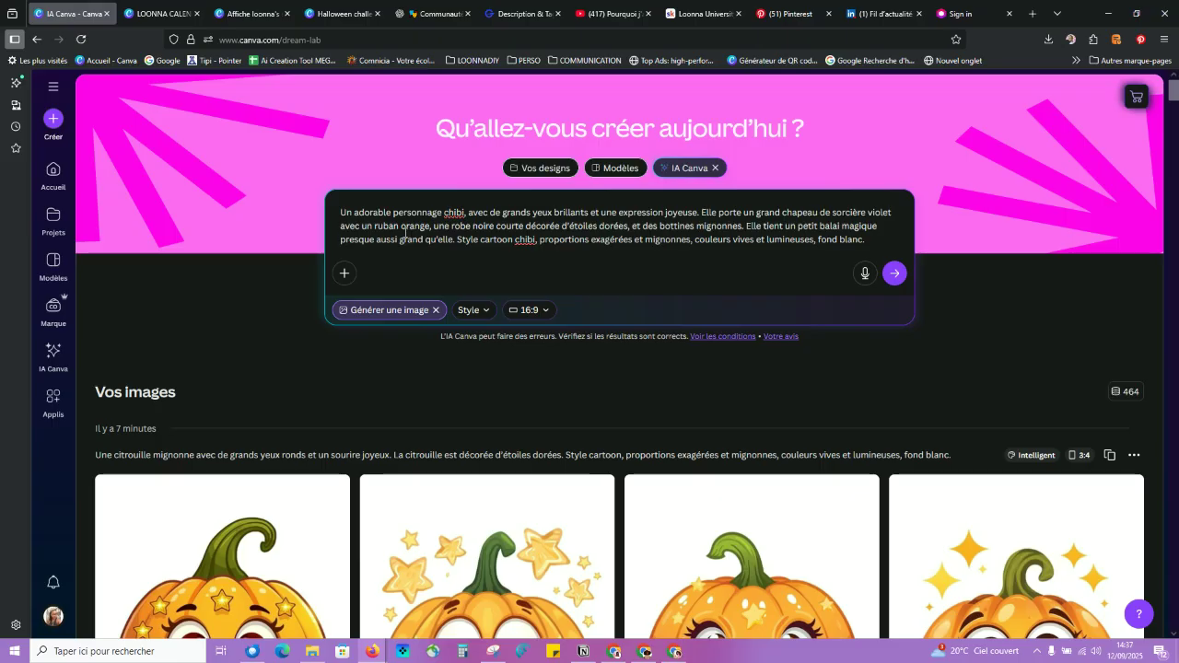
# Step: Change the hat ribbon's colour in the witch prompt to "rose"
pyautogui.moveTo(409, 226); pyautogui.dragTo(406, 240)
pyautogui.click(487, 239)
pyautogui.press('BackSpace')
pyautogui.press('BackSpace')
pyautogui.press('BackSpace')
pyautogui.press('BackSpace')
pyautogui.press('BackSpace')
pyautogui.press('BackSpace')
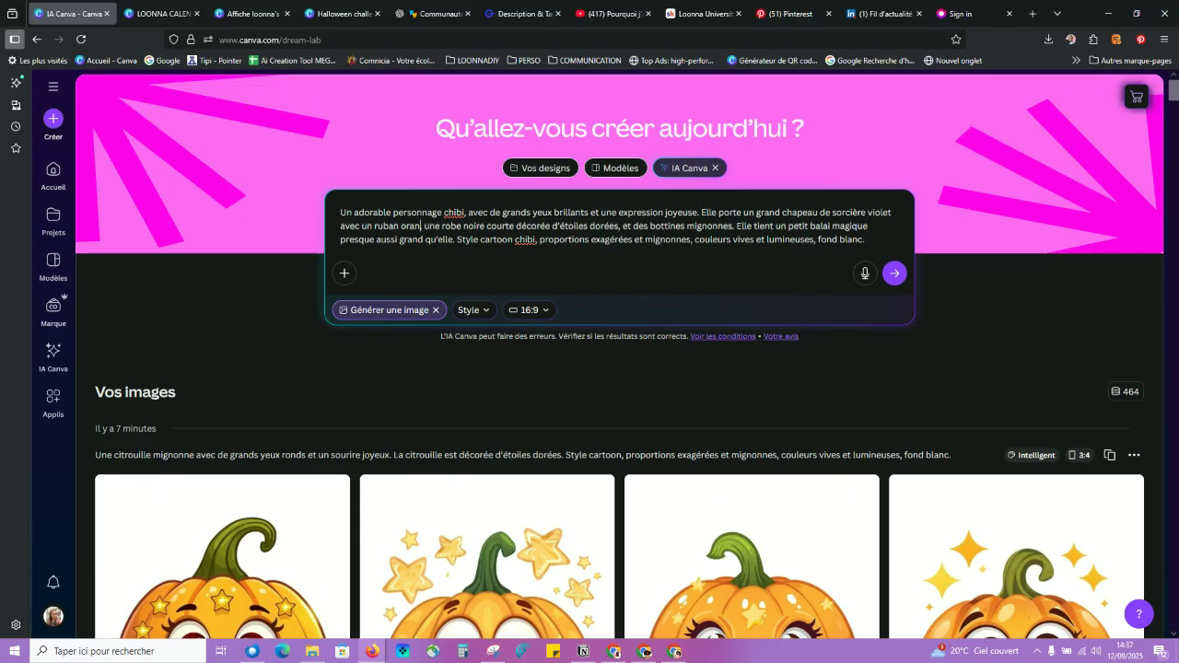
pyautogui.write('rose')
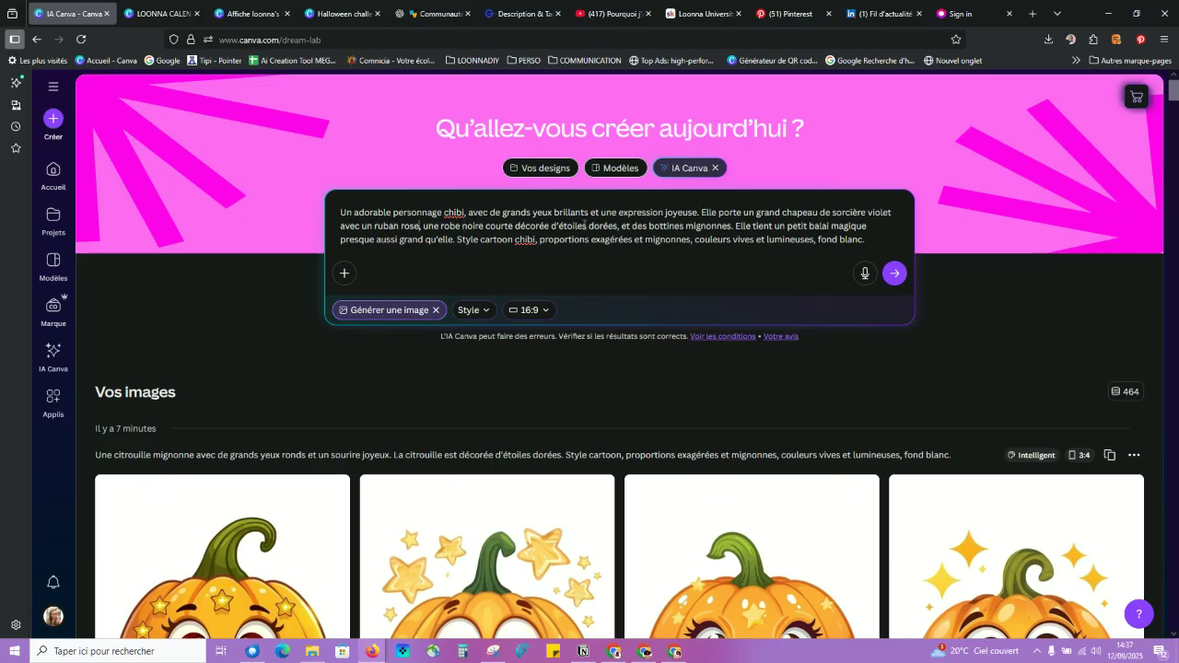
# Step: Insert "roses" after "bottines" in the prompt to give the witch pink boots
pyautogui.click(734, 225)
pyautogui.click(685, 227)
pyautogui.write('roses')
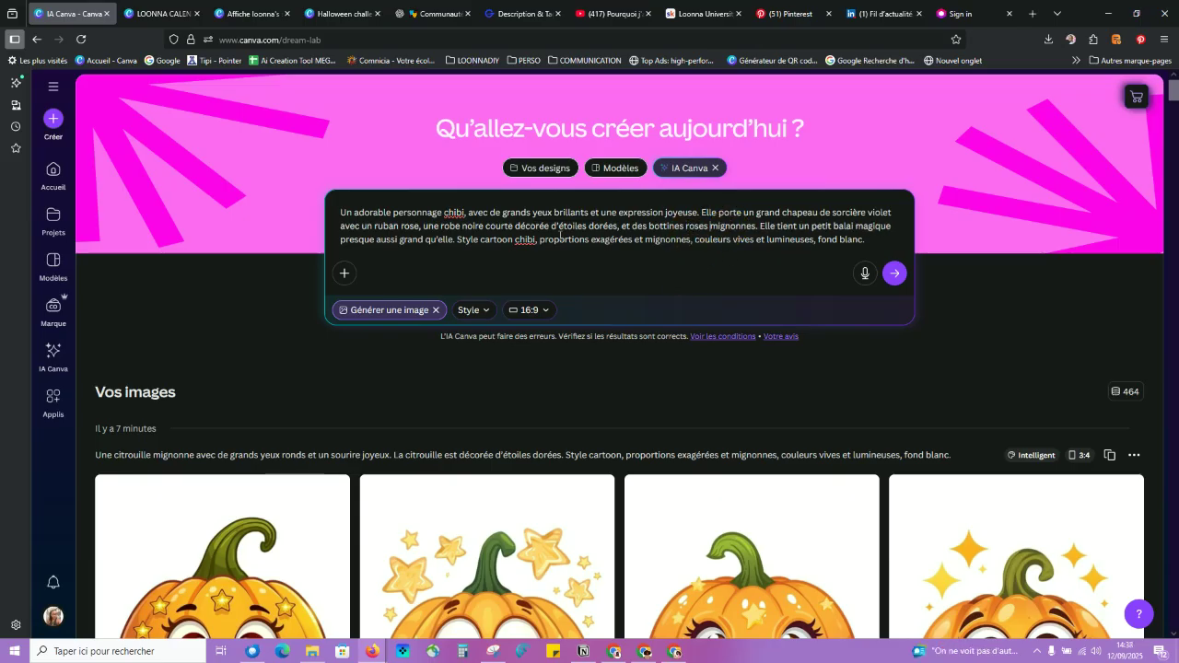
# Step: Set the image style to Intelligent and the aspect ratio to 3:4
pyautogui.click(477, 311)
pyautogui.click(412, 371)
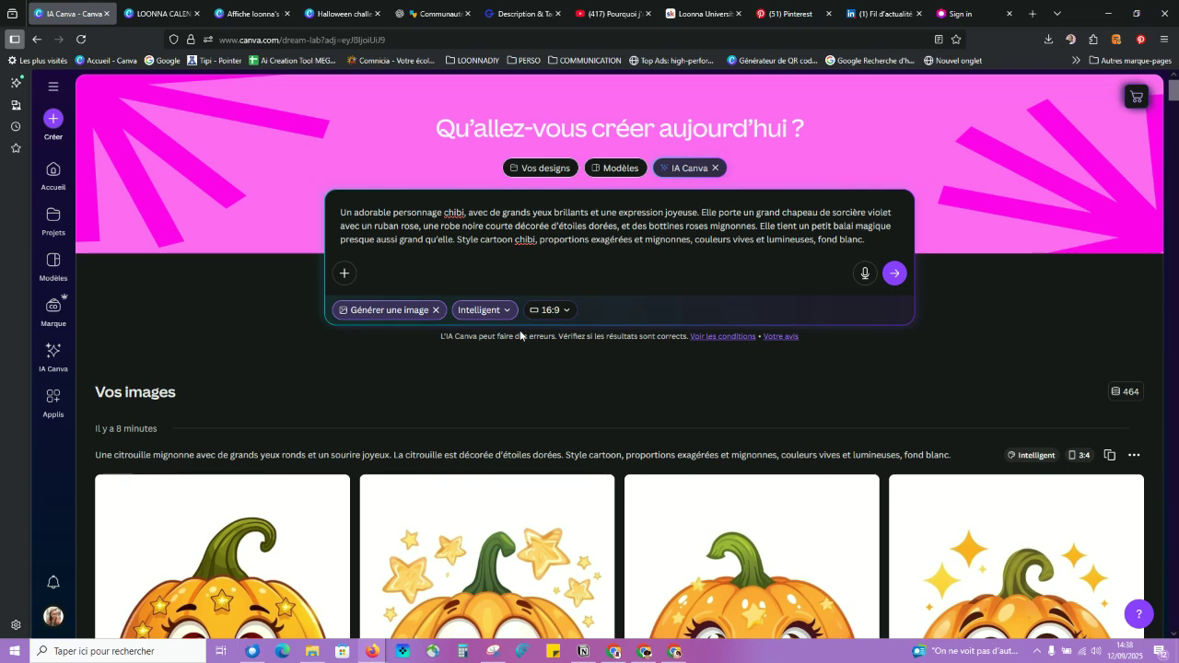
pyautogui.click(561, 311)
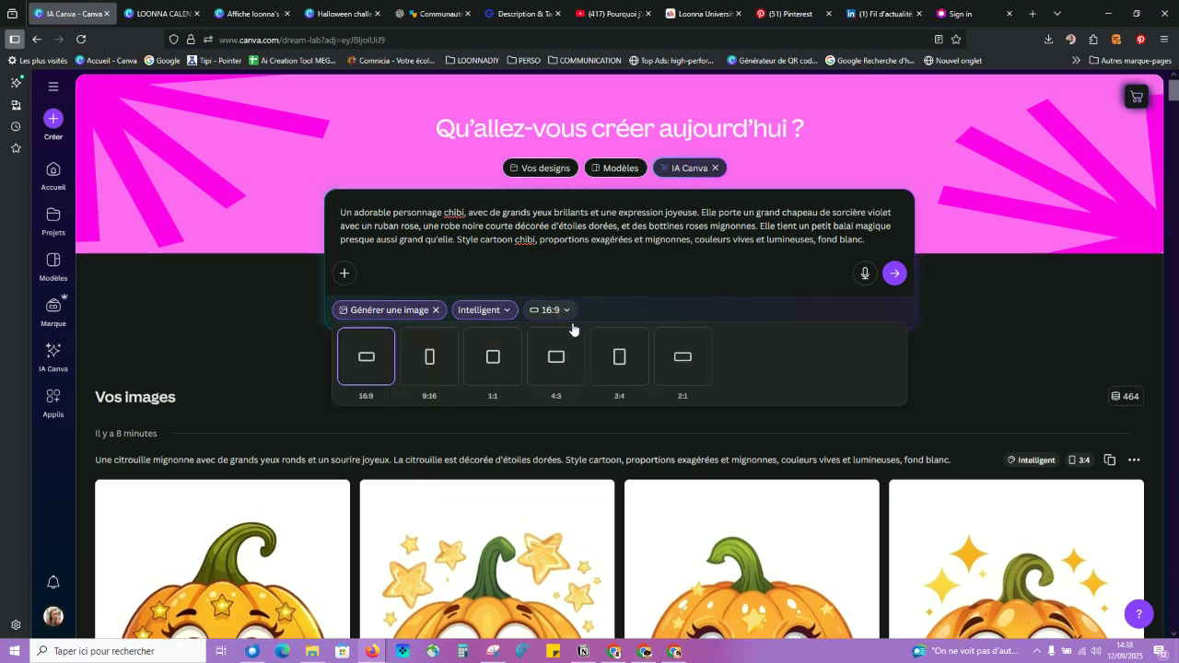
pyautogui.click(615, 376)
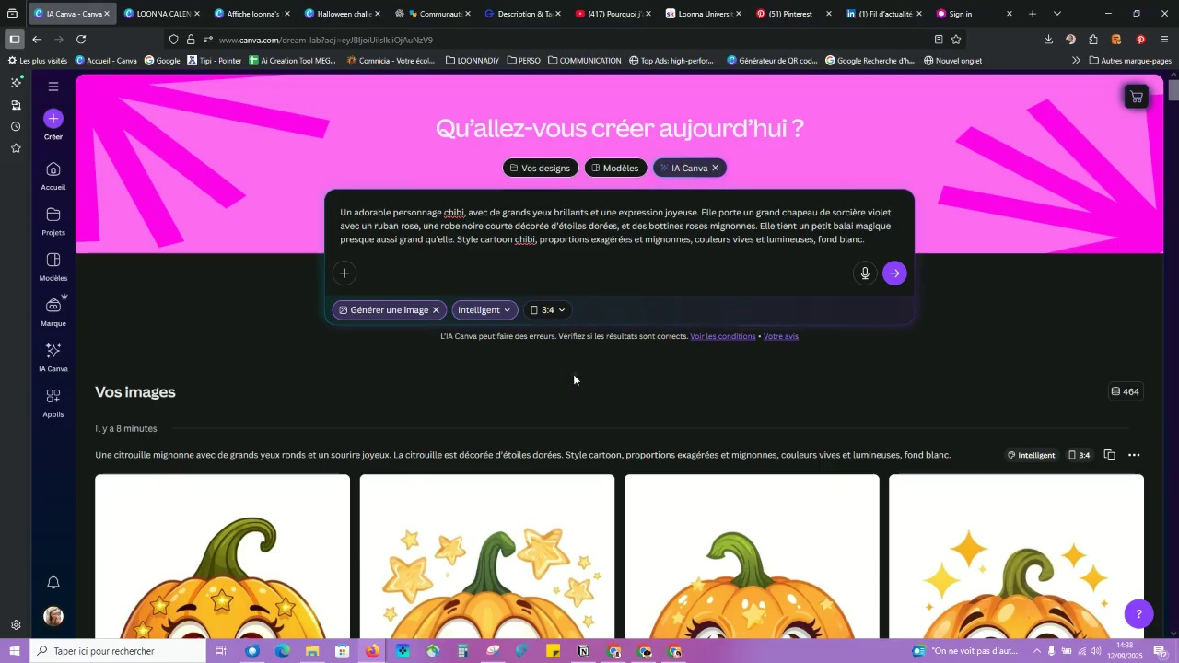
# Step: Generate the witch images from the edited prompt and view the four results
pyautogui.scroll(-5, 573, 374)
pyautogui.scroll(4, 572, 401)
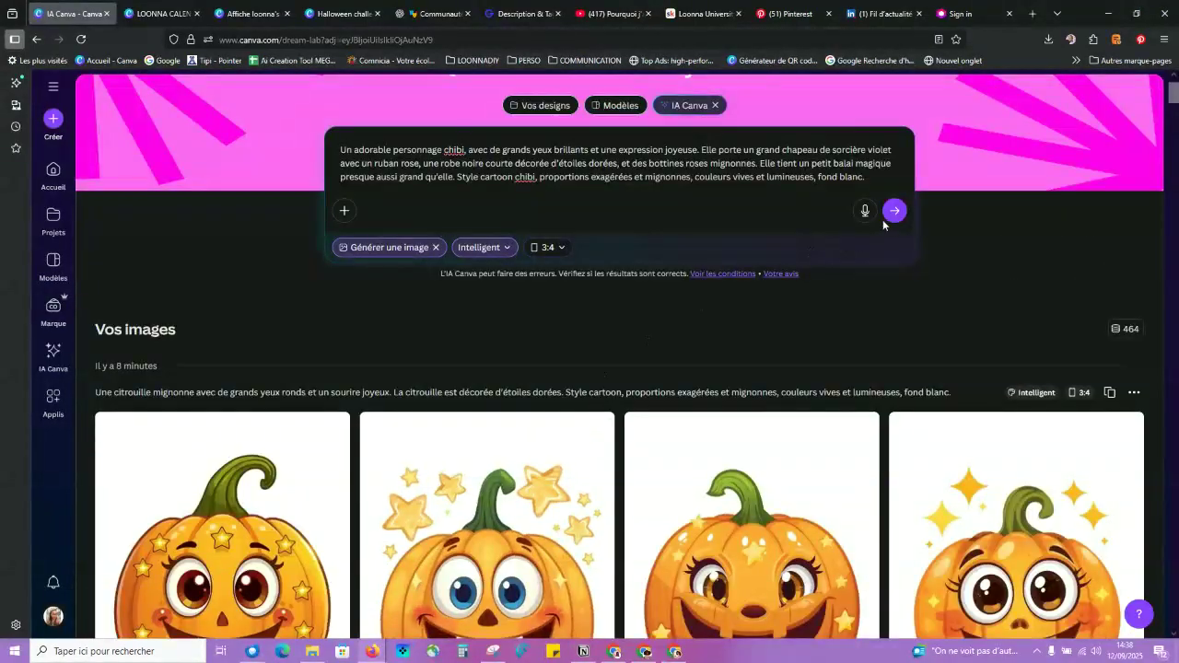
pyautogui.scroll(1, 917, 216)
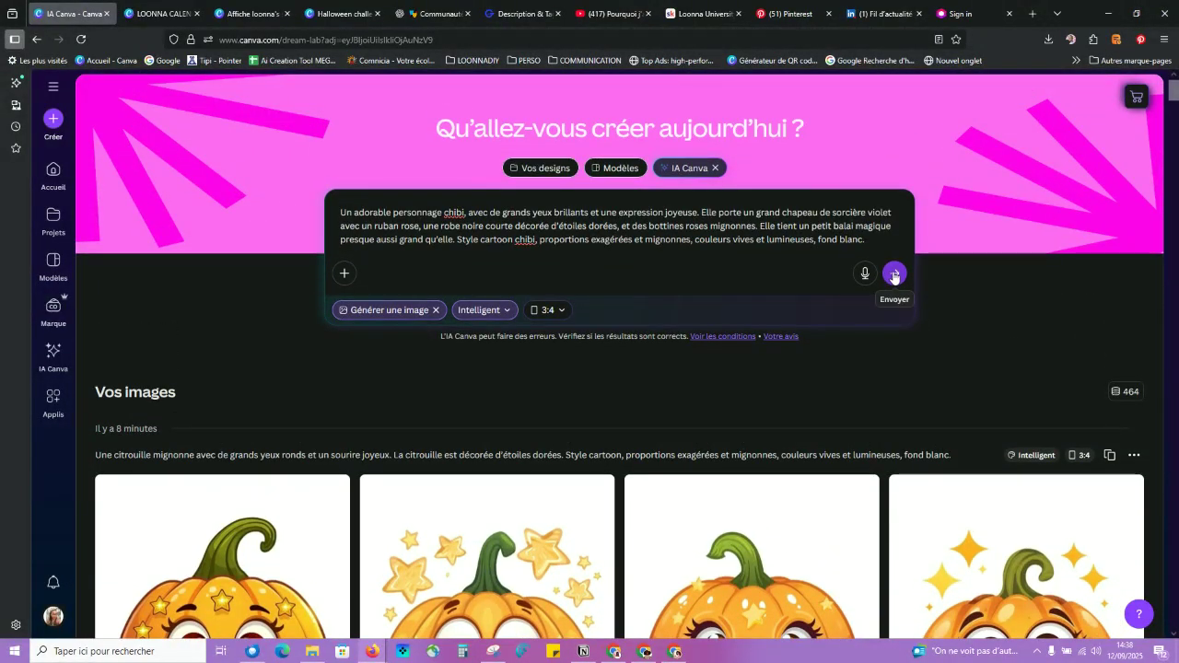
pyautogui.click(894, 275)
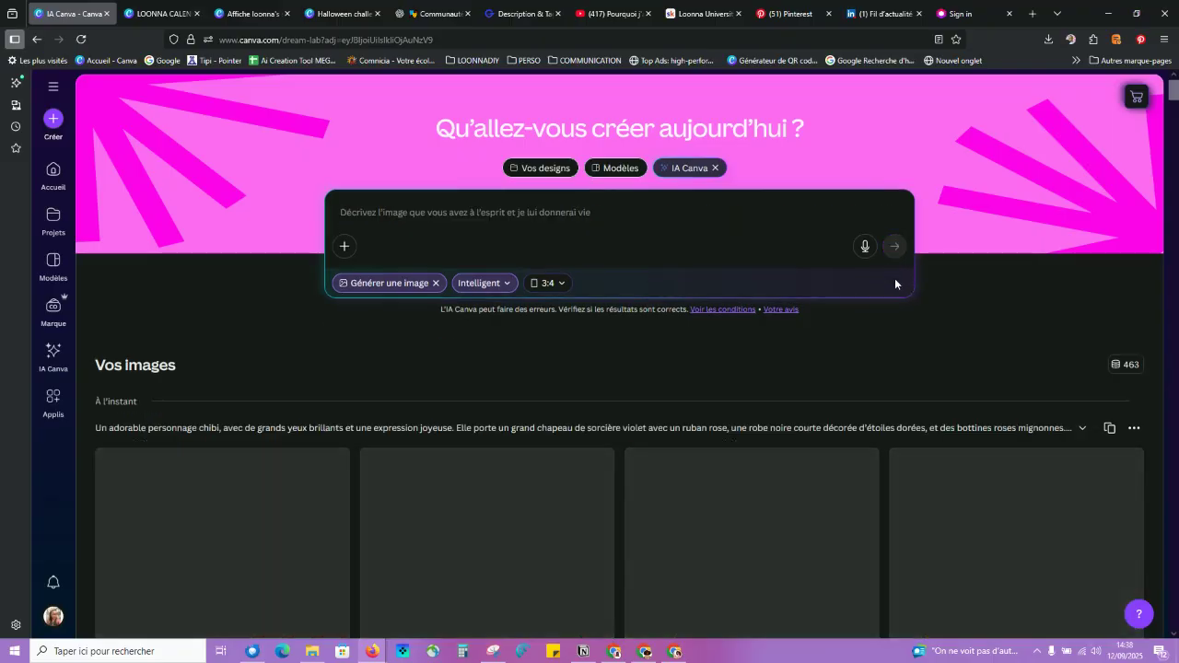
pyautogui.scroll(-4, 581, 403)
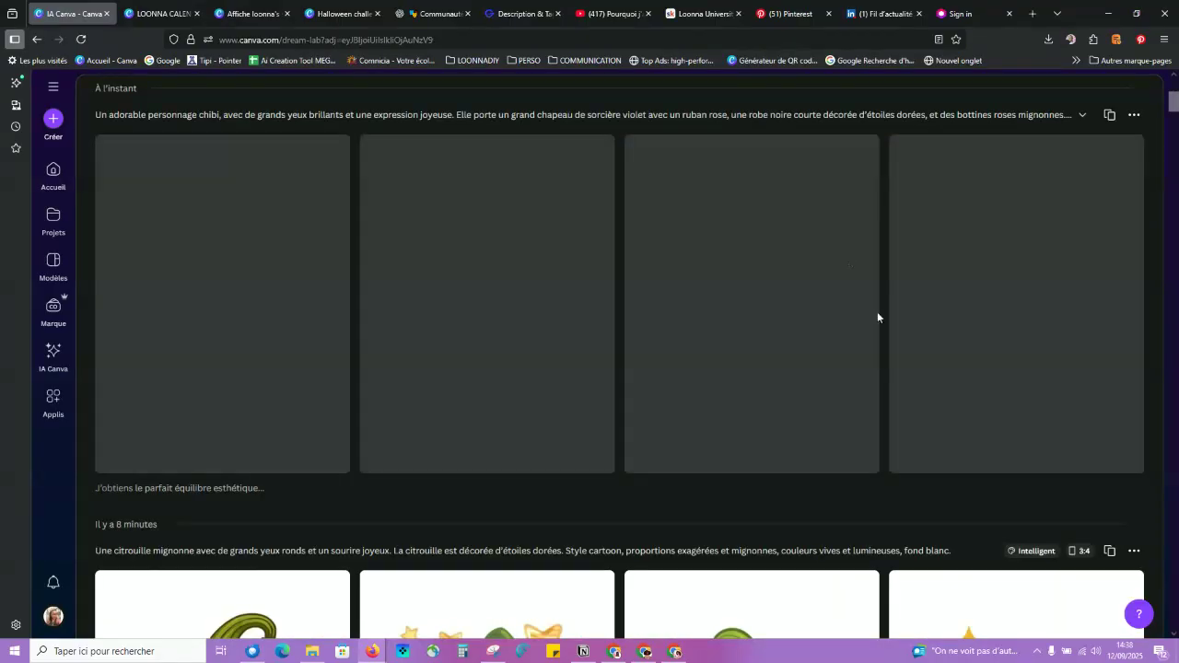
pyautogui.scroll(2, 844, 322)
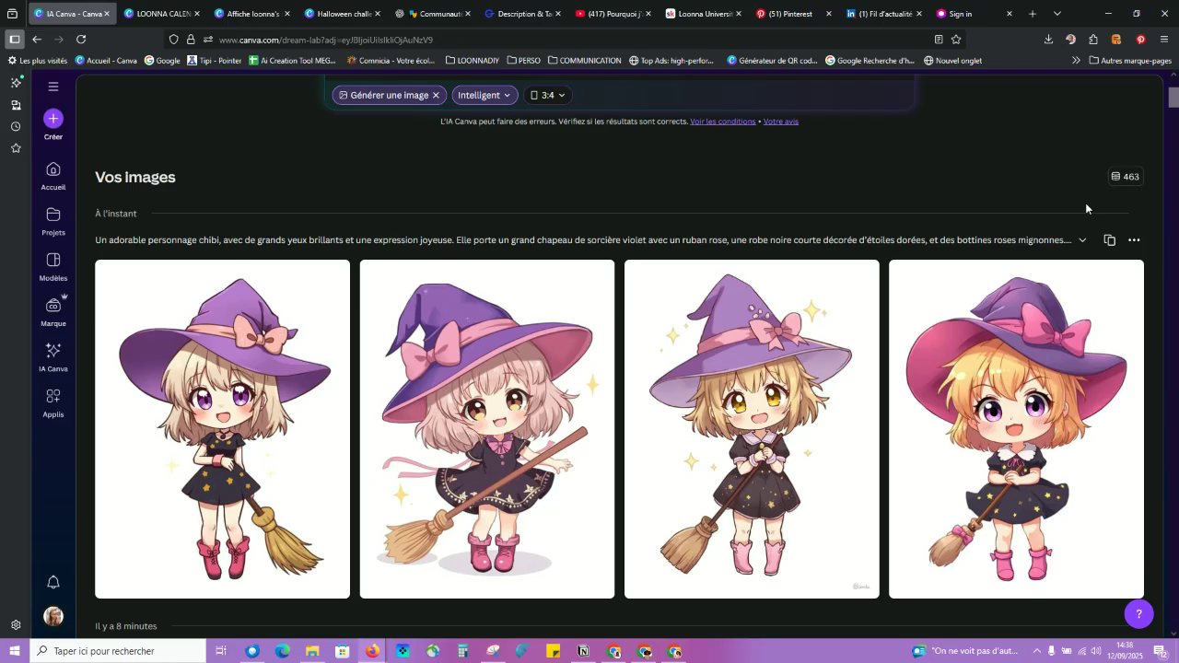
pyautogui.scroll(-2, 936, 297)
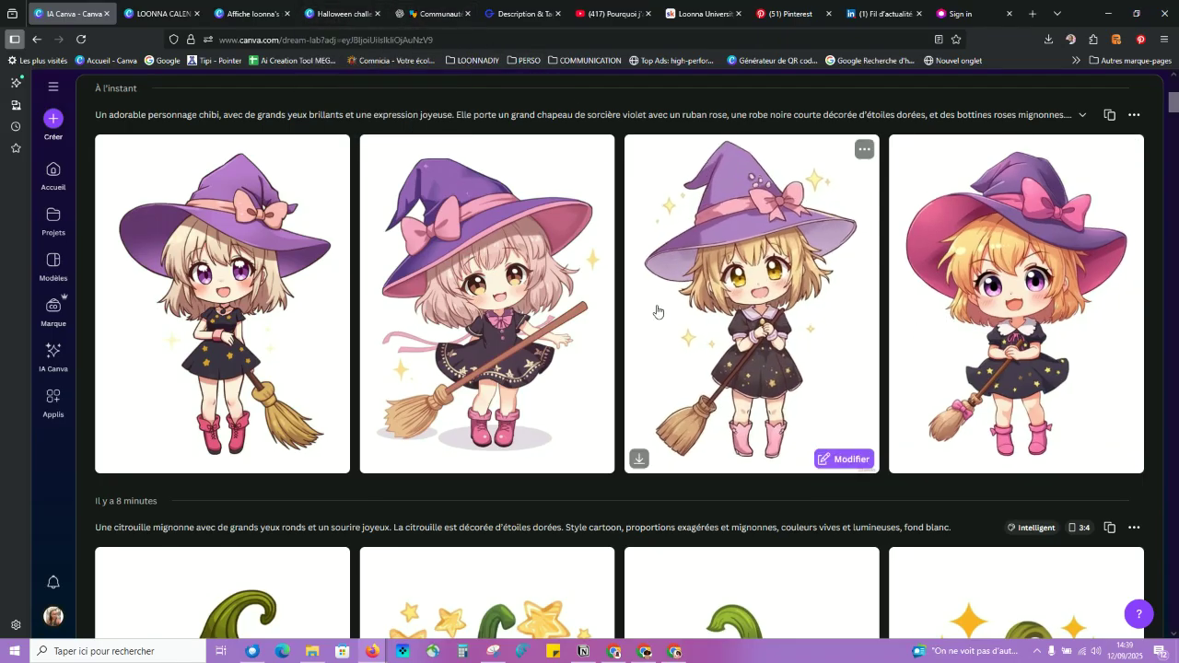
# Step: Look through the earlier pumpkin, ghost, black cat and haunted house results down to the Halloween invitation backgrounds
pyautogui.scroll(-5, 848, 326)
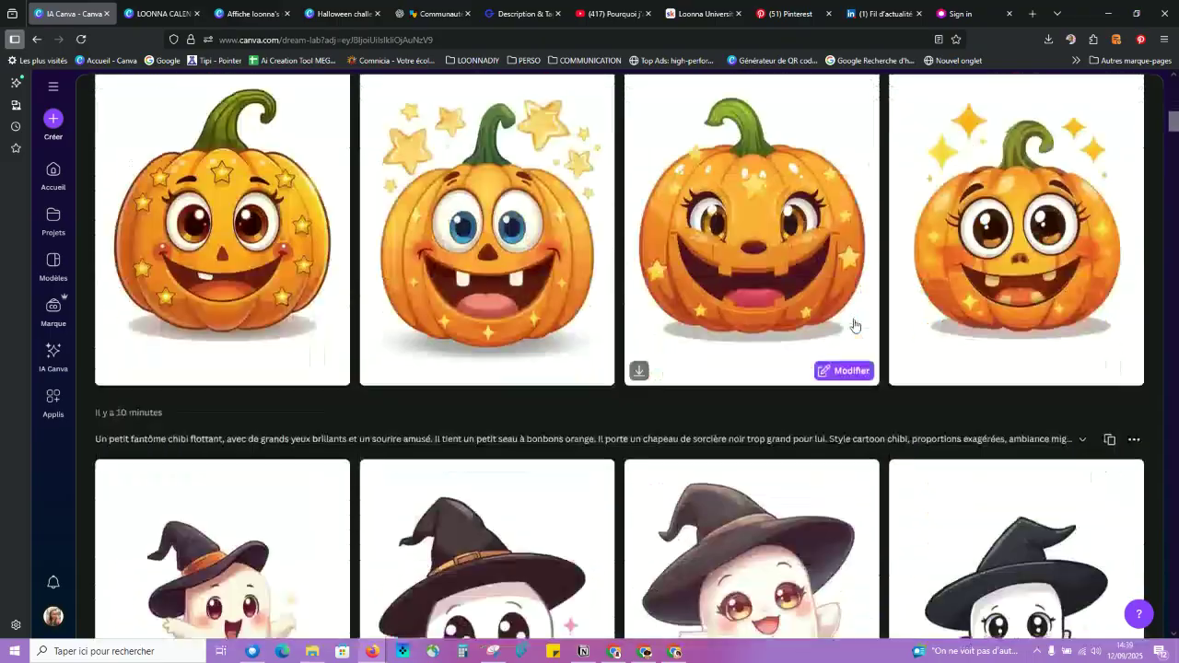
pyautogui.scroll(-4, 837, 350)
pyautogui.scroll(4, 836, 351)
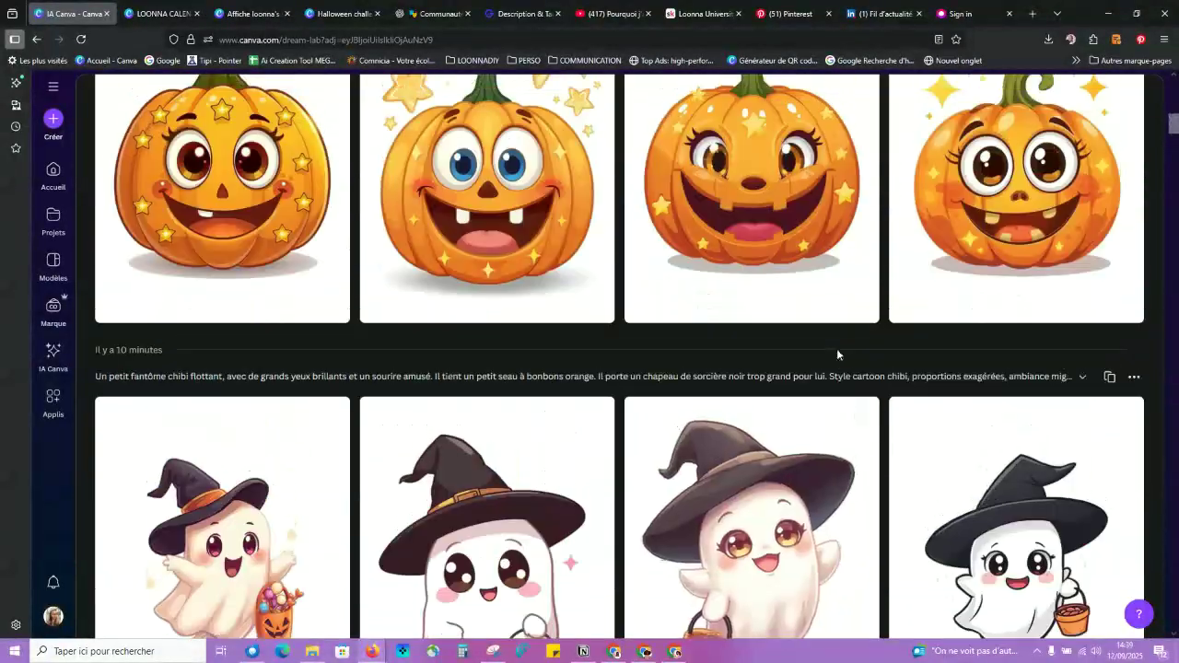
pyautogui.scroll(-8, 764, 306)
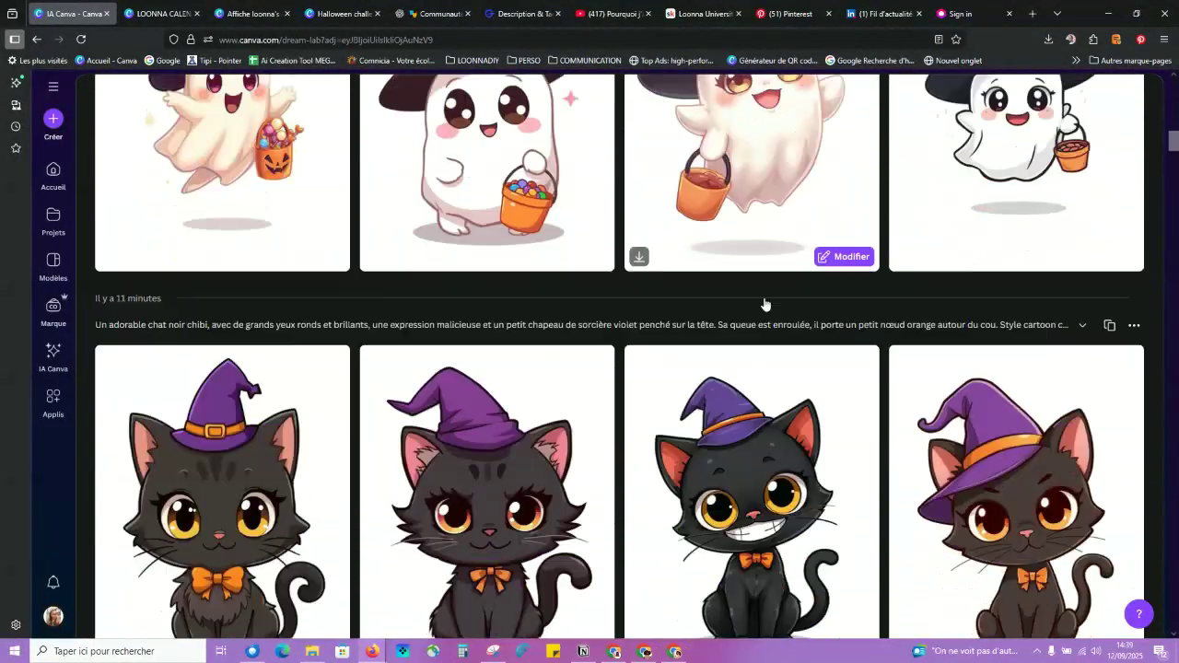
pyautogui.scroll(-8, 764, 306)
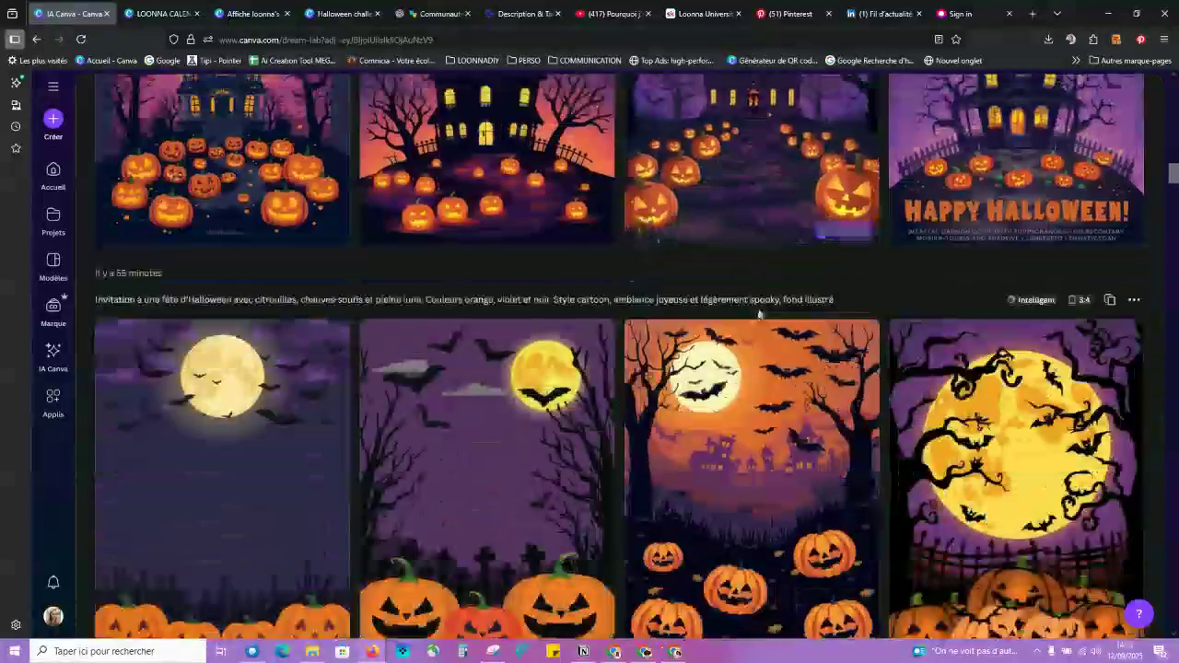
pyautogui.scroll(-3, 757, 308)
pyautogui.scroll(2, 777, 312)
pyautogui.scroll(3, 777, 312)
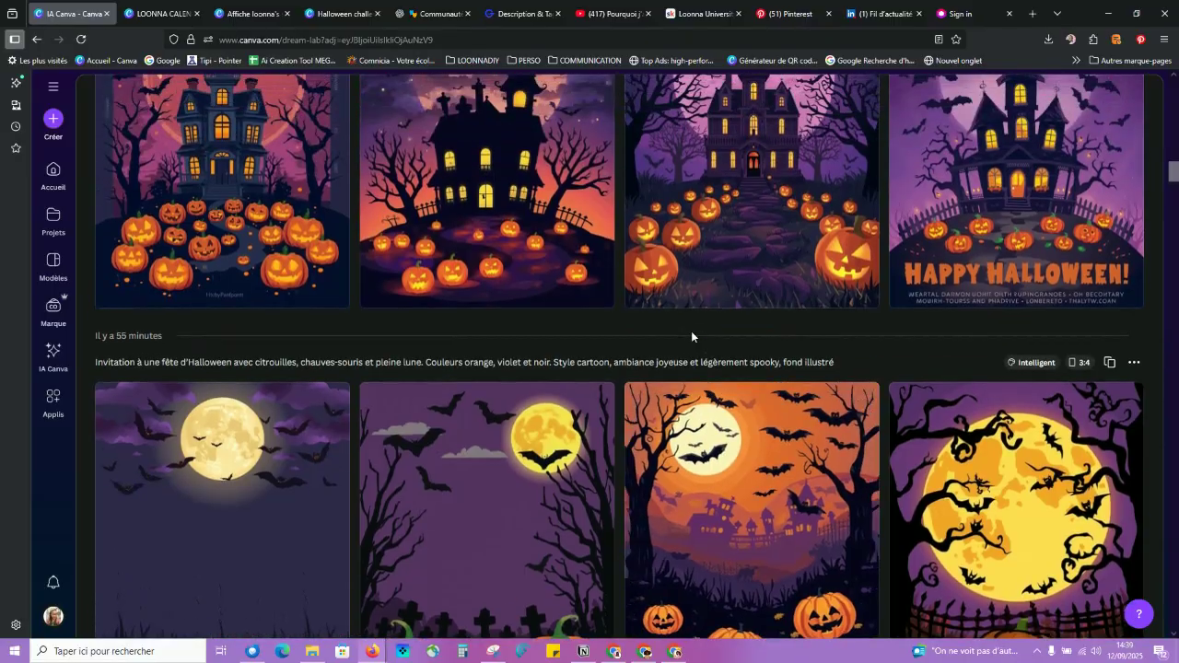
pyautogui.scroll(-3, 691, 336)
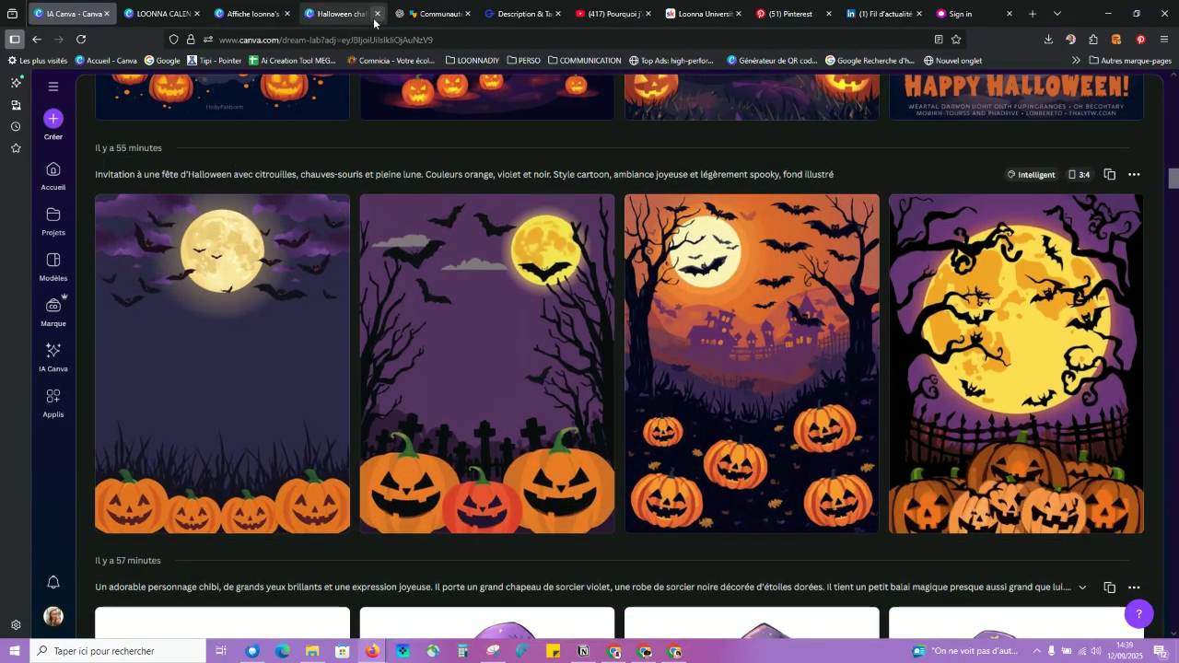
# Step: Check the invitation base prompt in the Affiche loonna's studio design, and enlarge the first generated invitation background with moon, bats and pumpkins
pyautogui.click(248, 14)
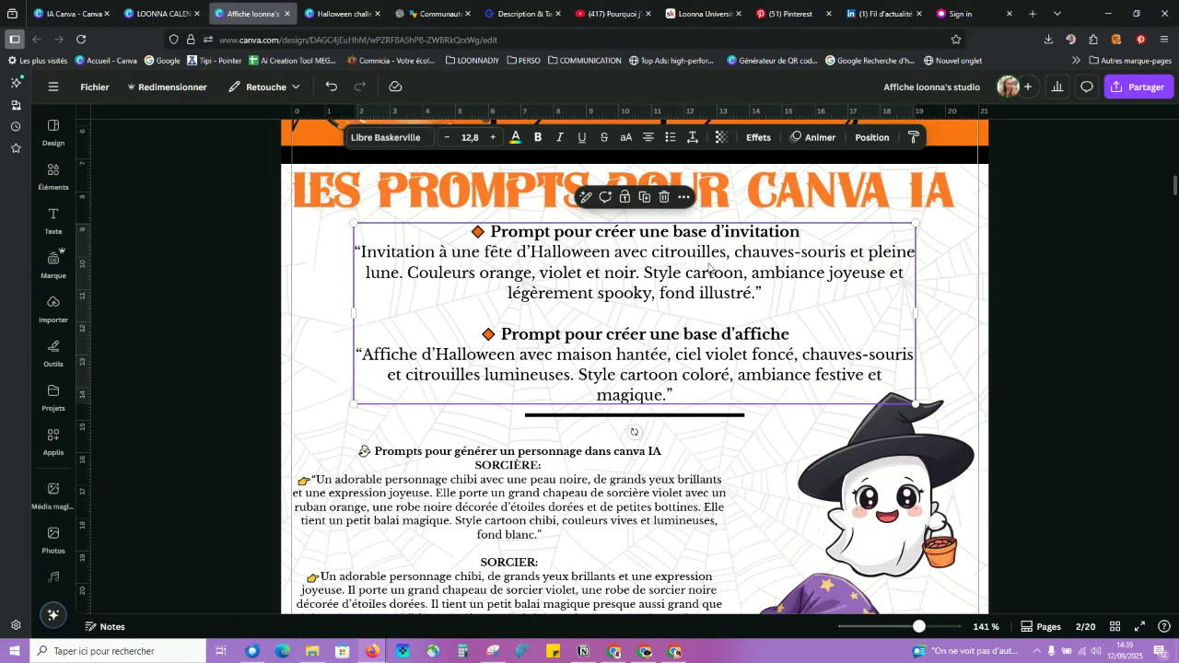
pyautogui.click(73, 14)
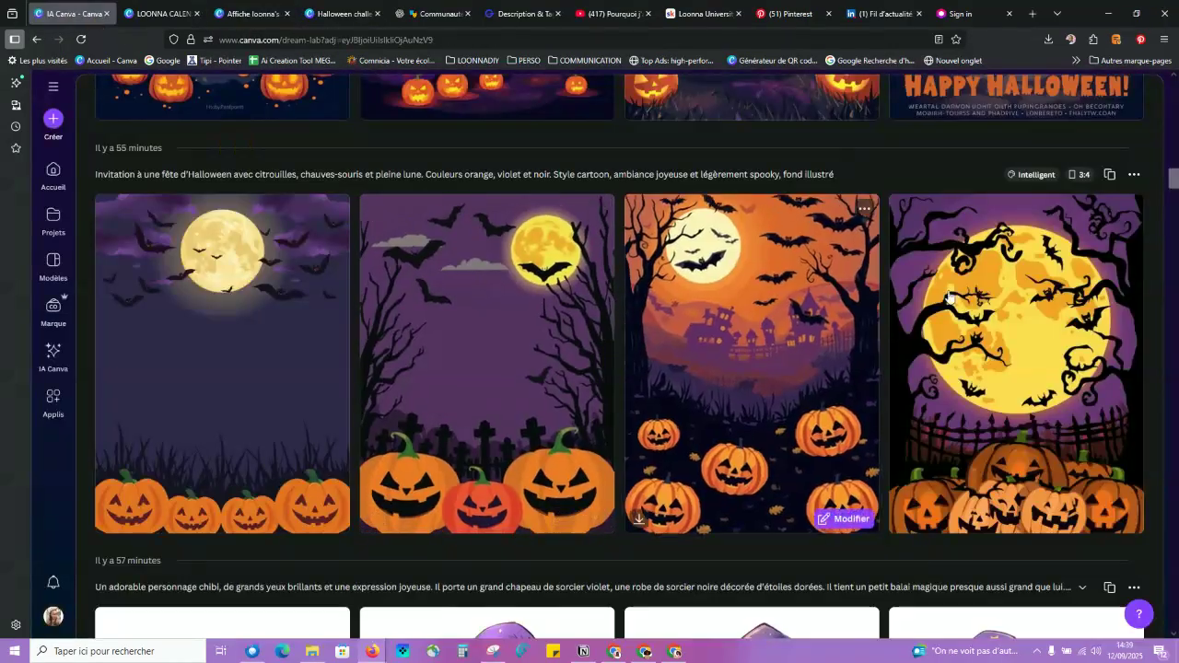
pyautogui.click(256, 329)
pyautogui.scroll(-2, 256, 330)
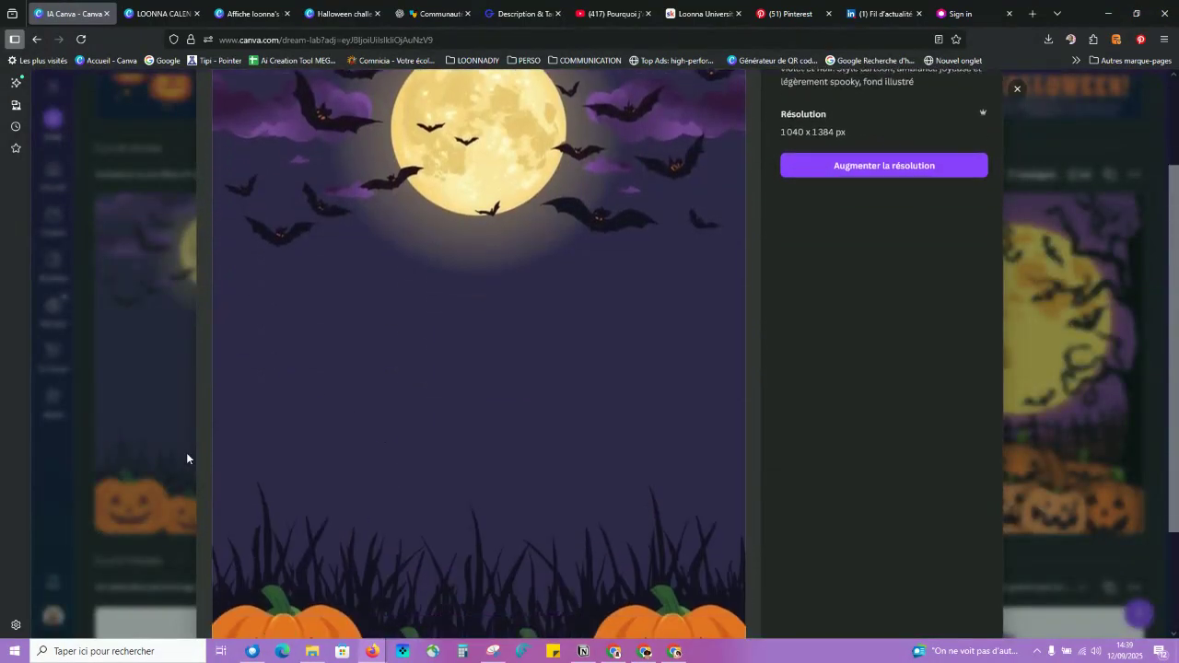
pyautogui.scroll(-2, 426, 368)
pyautogui.scroll(3, 545, 450)
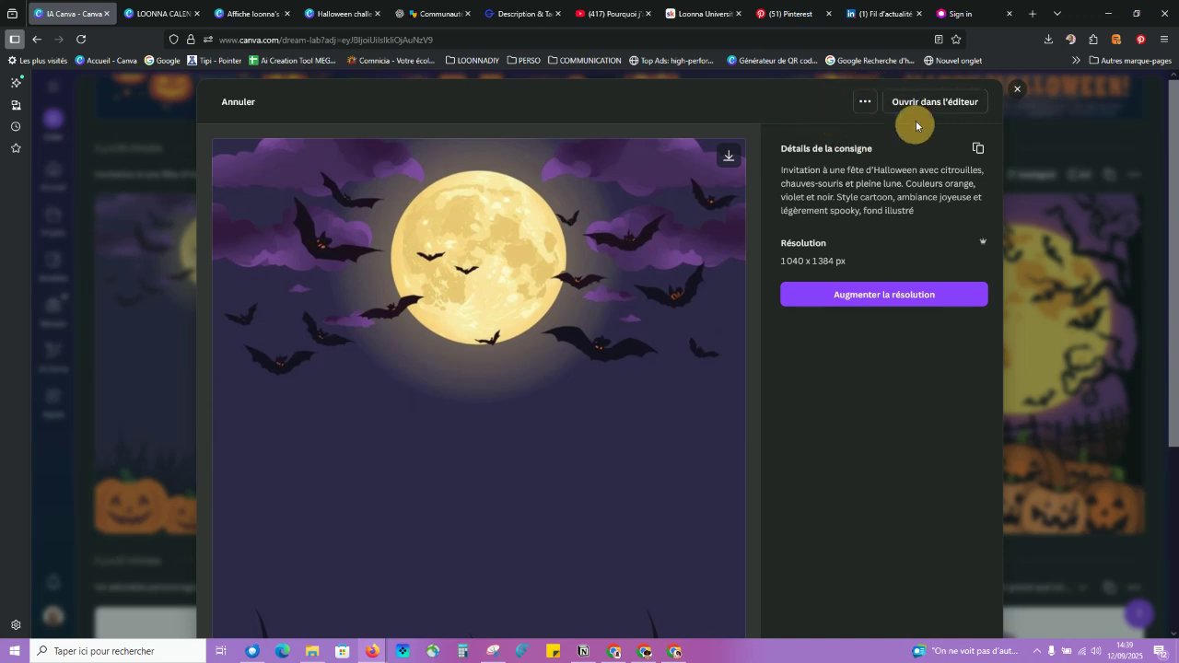
# Step: Show the copy option for the enlarged moon background image, and switch to page 5 of the Halloween challenge design
pyautogui.click(866, 105)
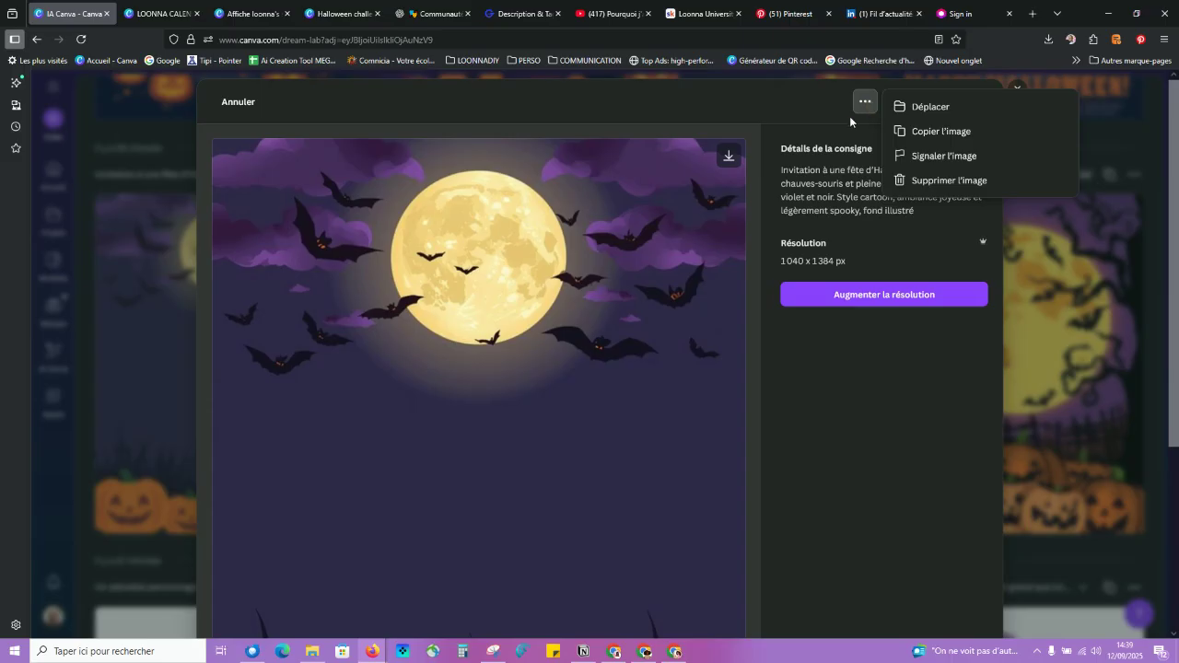
pyautogui.click(794, 104)
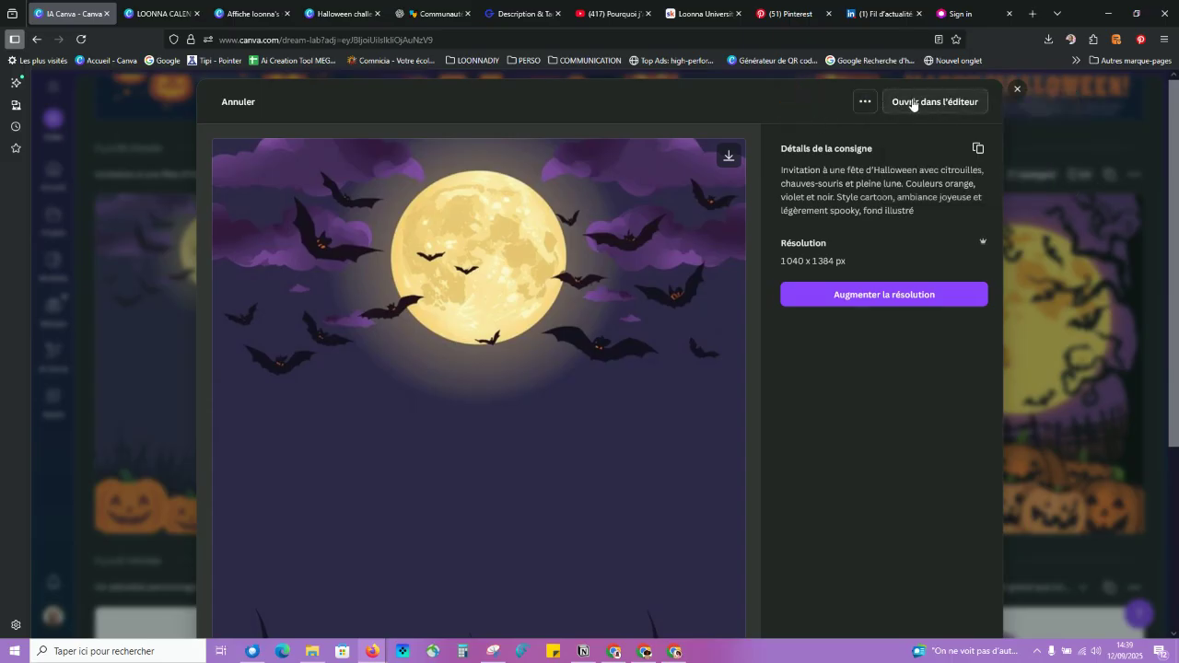
pyautogui.click(863, 104)
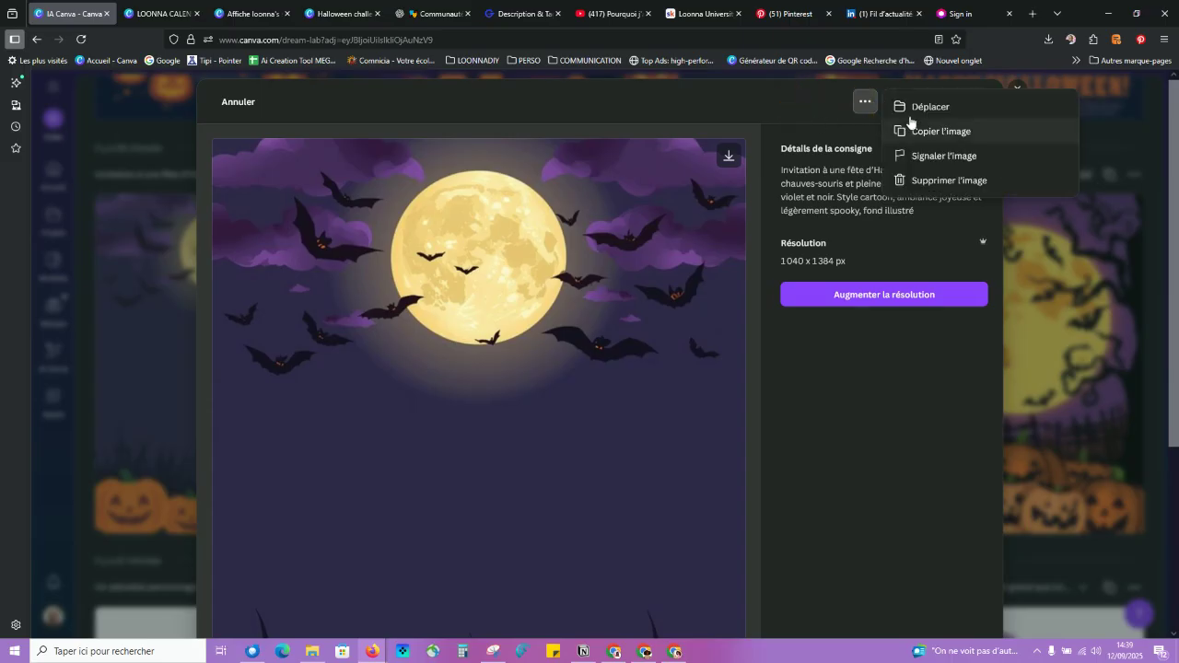
pyautogui.click(771, 102)
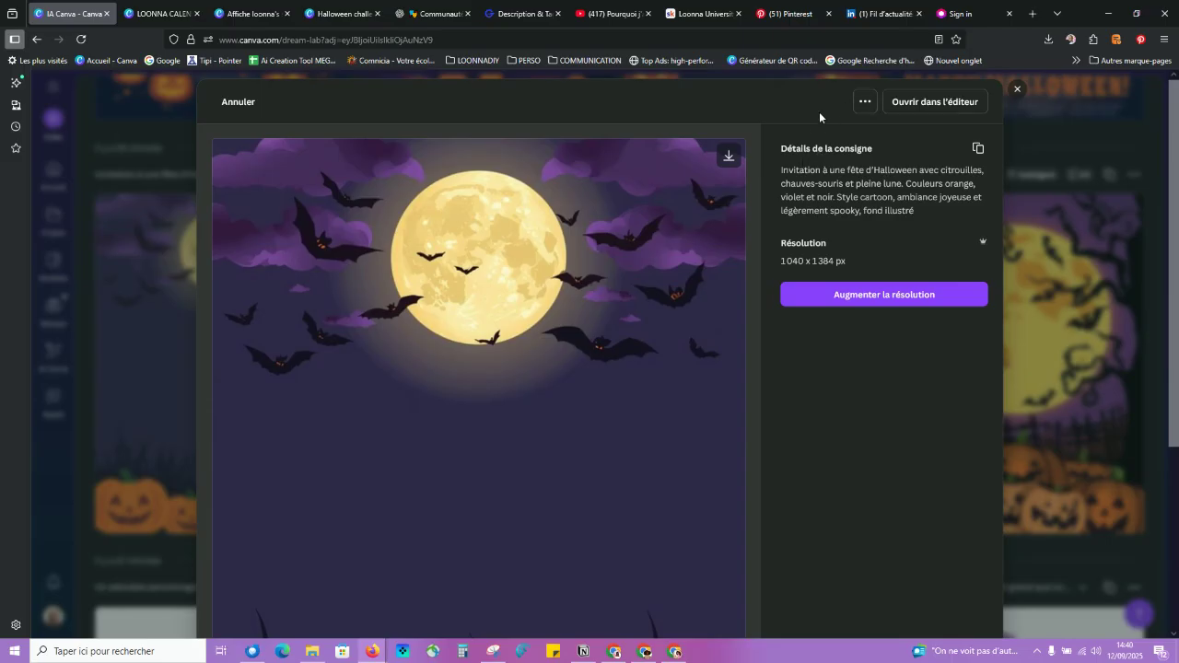
pyautogui.click(865, 101)
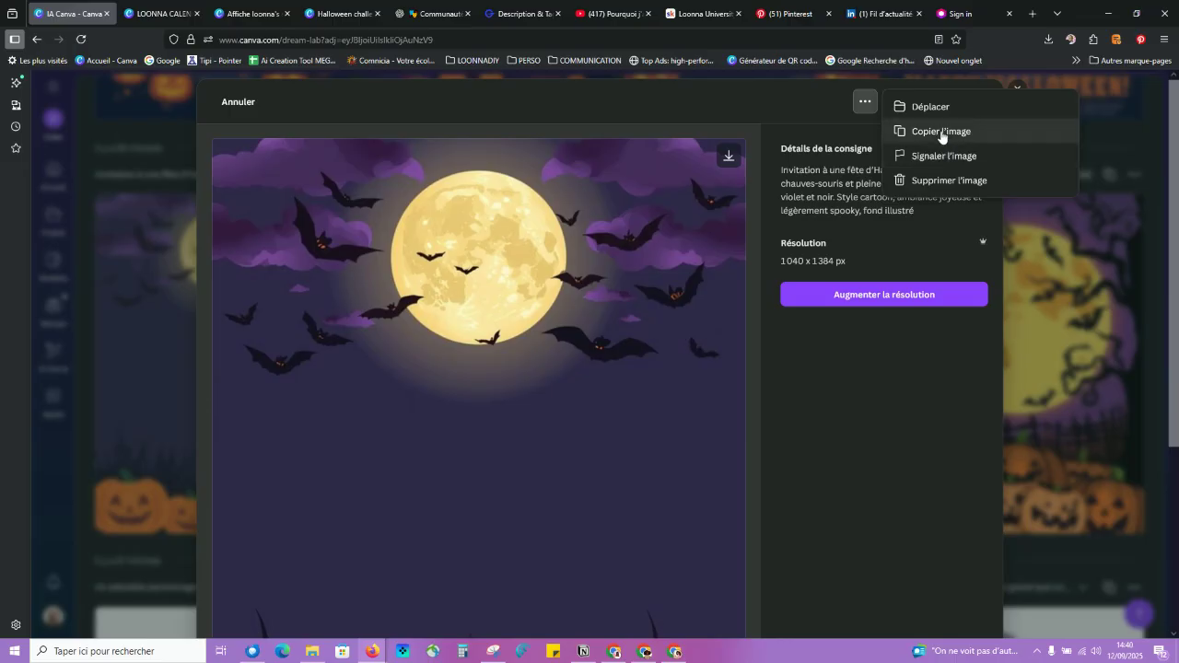
pyautogui.click(331, 14)
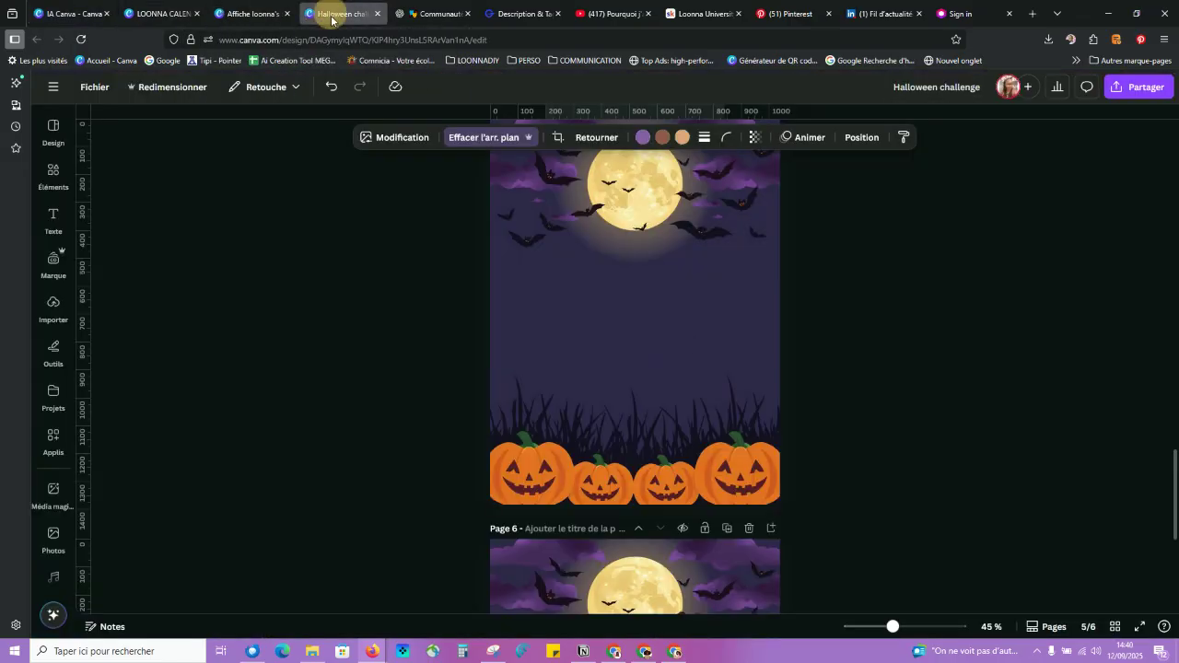
pyautogui.scroll(3, 664, 277)
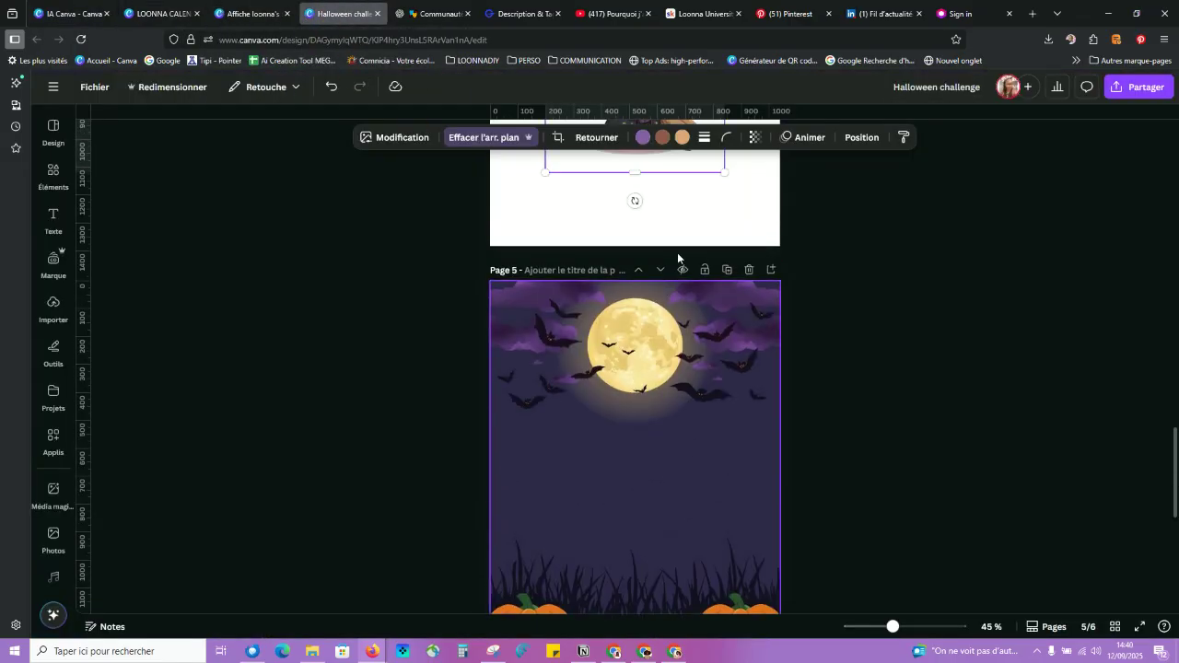
pyautogui.click(771, 270)
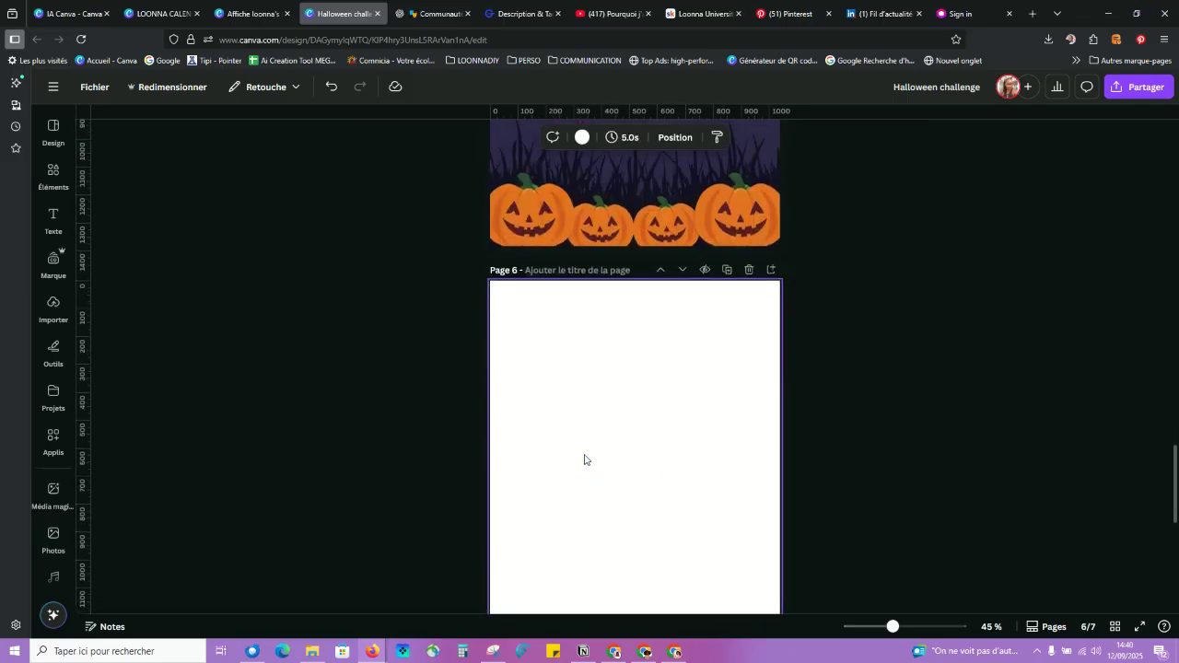
pyautogui.scroll(5, 664, 321)
pyautogui.scroll(-4, 793, 496)
pyautogui.click(749, 392)
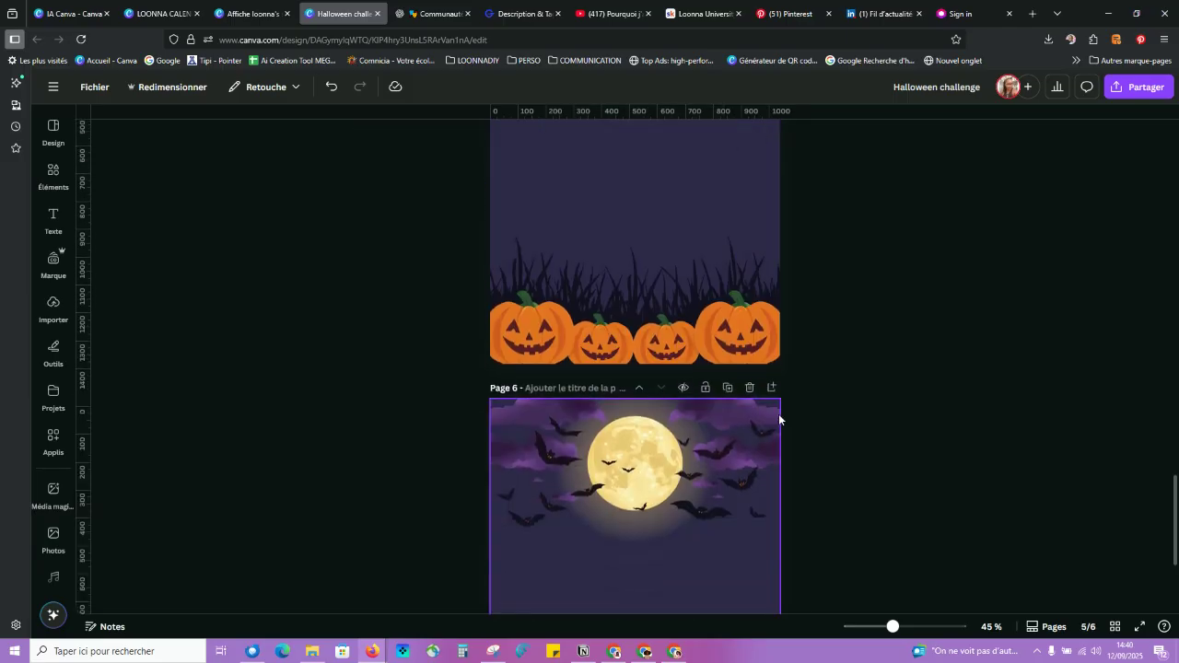
# Step: Move the chibi witch on page 4 slightly to the left and crop its empty margins above, below and beside the hat
pyautogui.scroll(4, 670, 334)
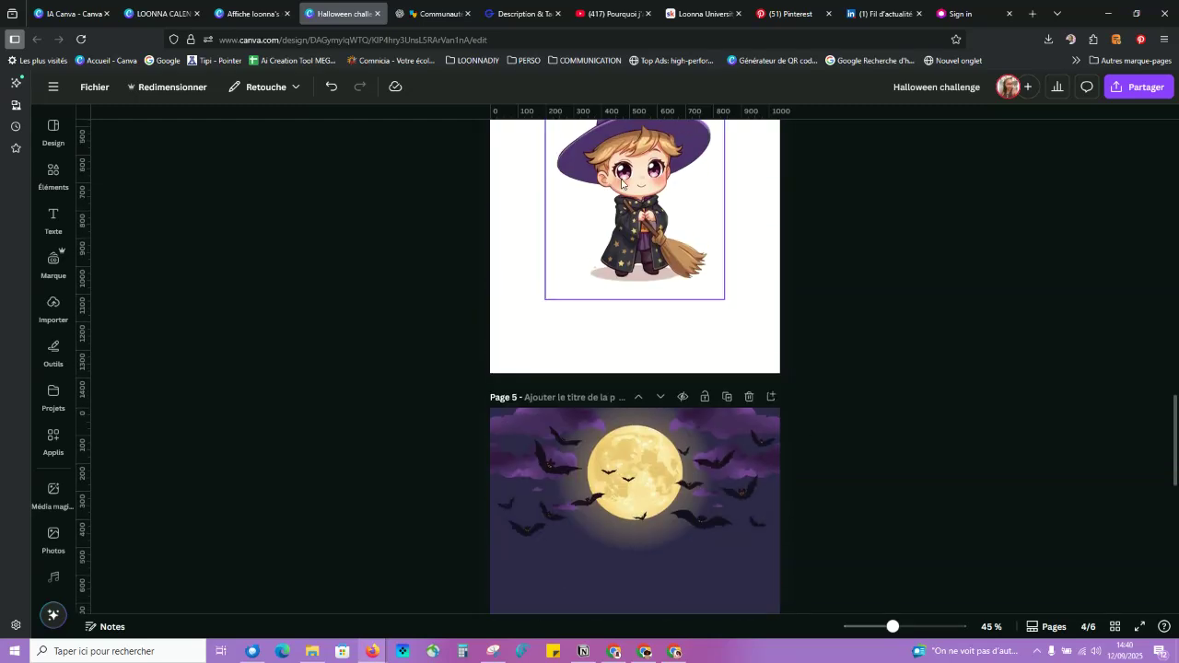
pyautogui.click(668, 362)
pyautogui.moveTo(669, 362); pyautogui.dragTo(647, 362)
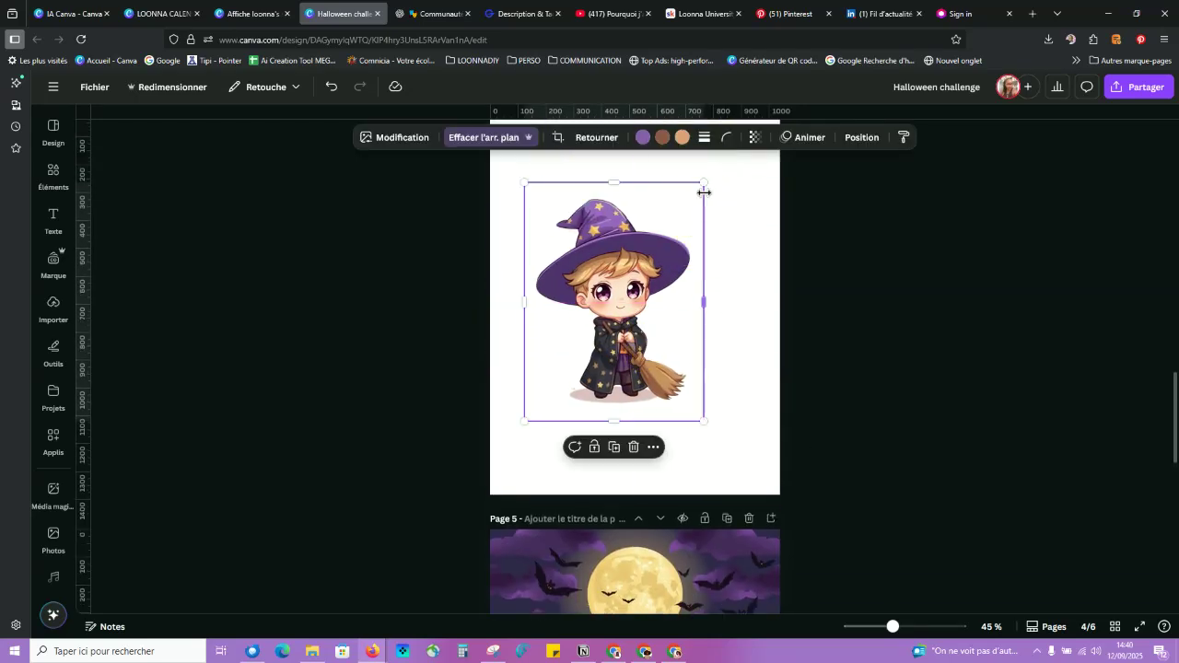
pyautogui.moveTo(635, 184); pyautogui.dragTo(638, 200)
pyautogui.moveTo(640, 422); pyautogui.dragTo(634, 417)
pyautogui.click(731, 337)
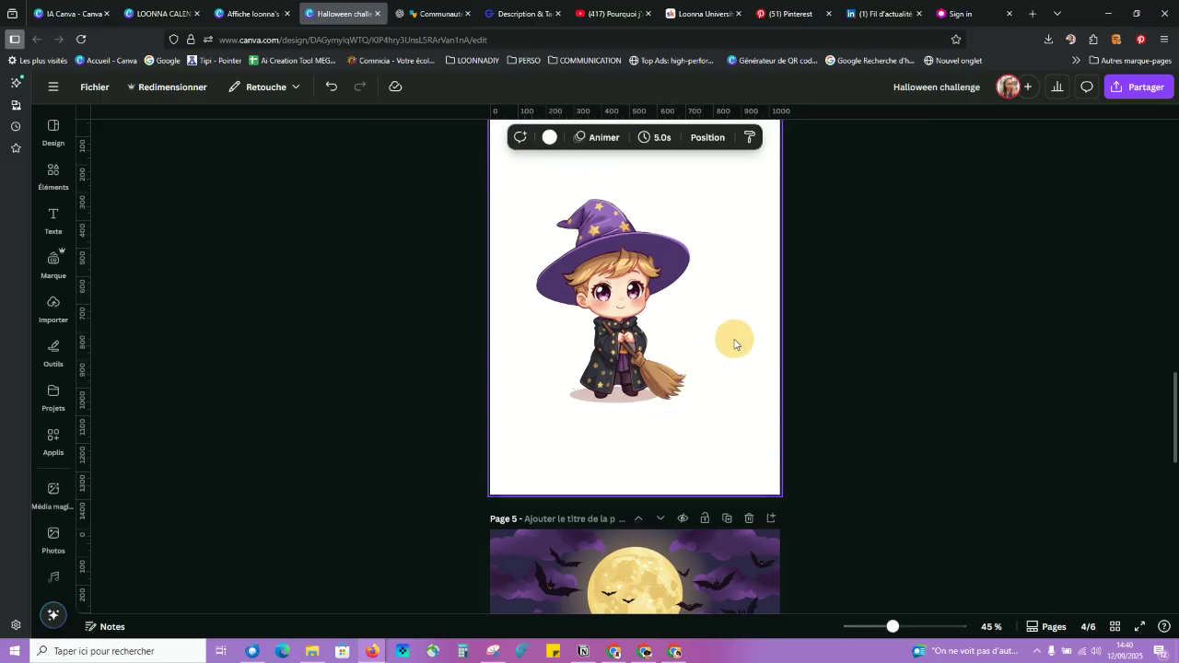
pyautogui.click(537, 297)
pyautogui.click(533, 300)
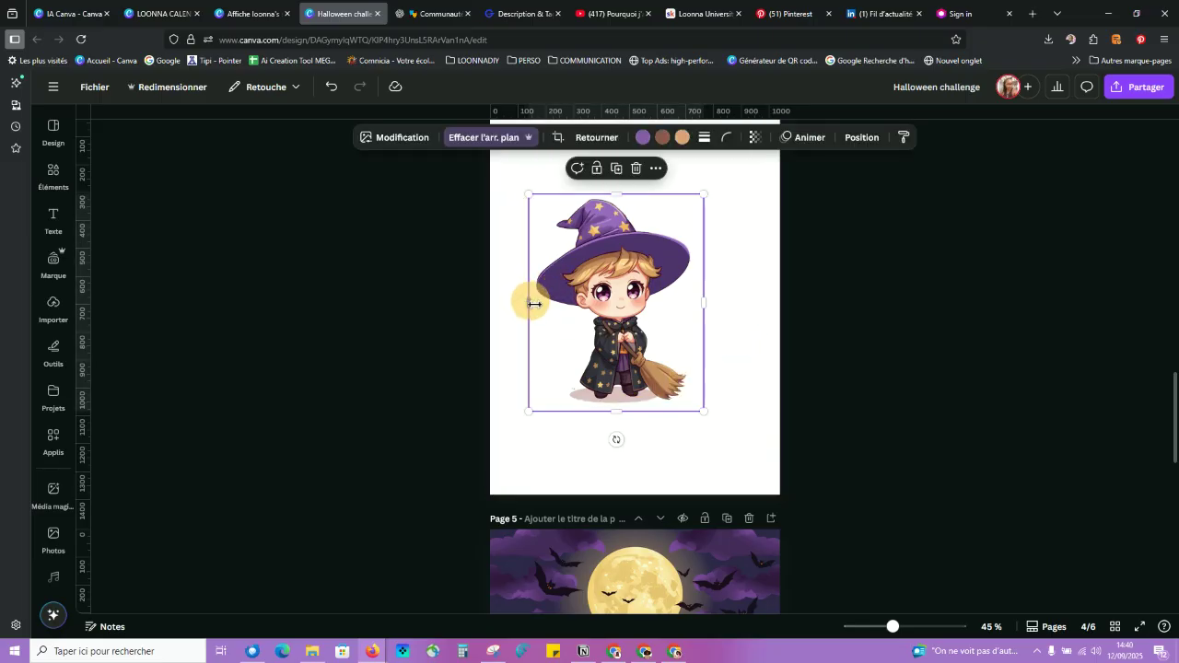
# Step: Examine the moon, bats, grass and pumpkins of the page 5 background at a larger zoom
pyautogui.scroll(-4, 580, 366)
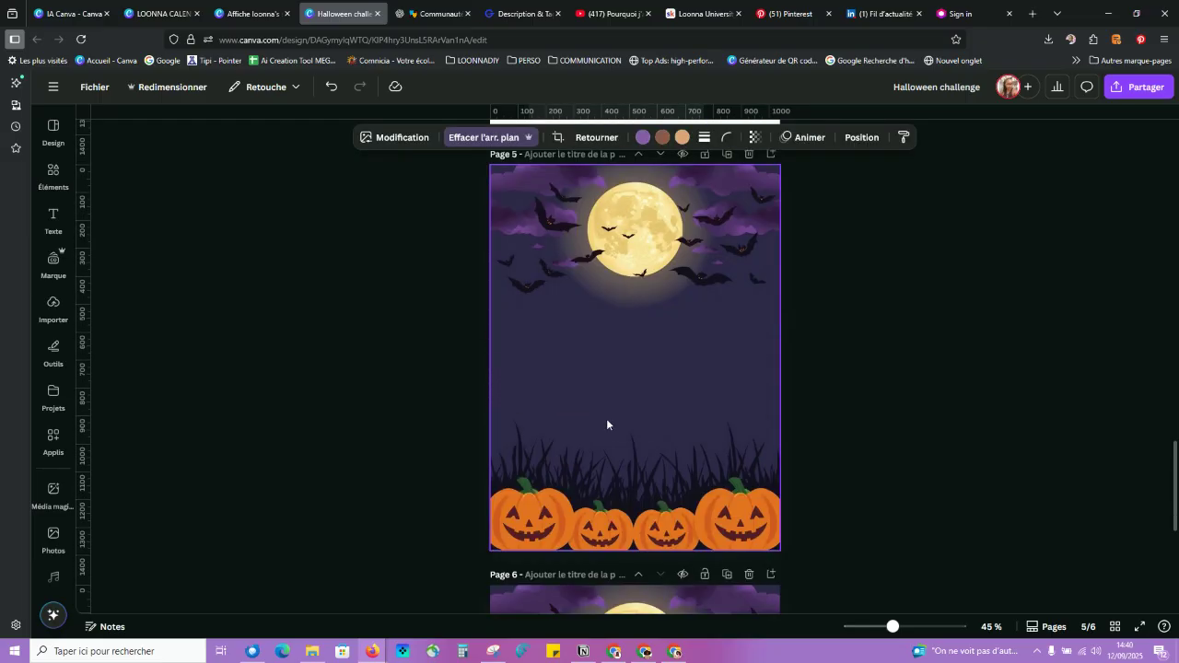
pyautogui.scroll(-1, 819, 548)
pyautogui.click(658, 345)
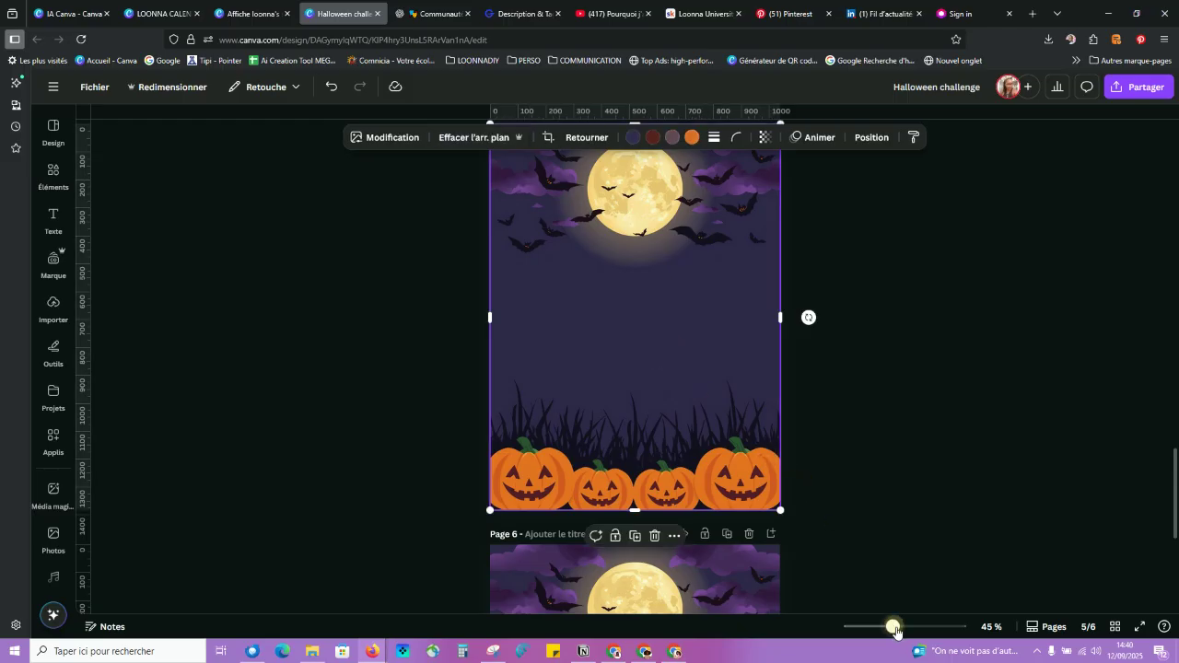
pyautogui.moveTo(893, 630); pyautogui.dragTo(900, 627)
pyautogui.scroll(2, 650, 411)
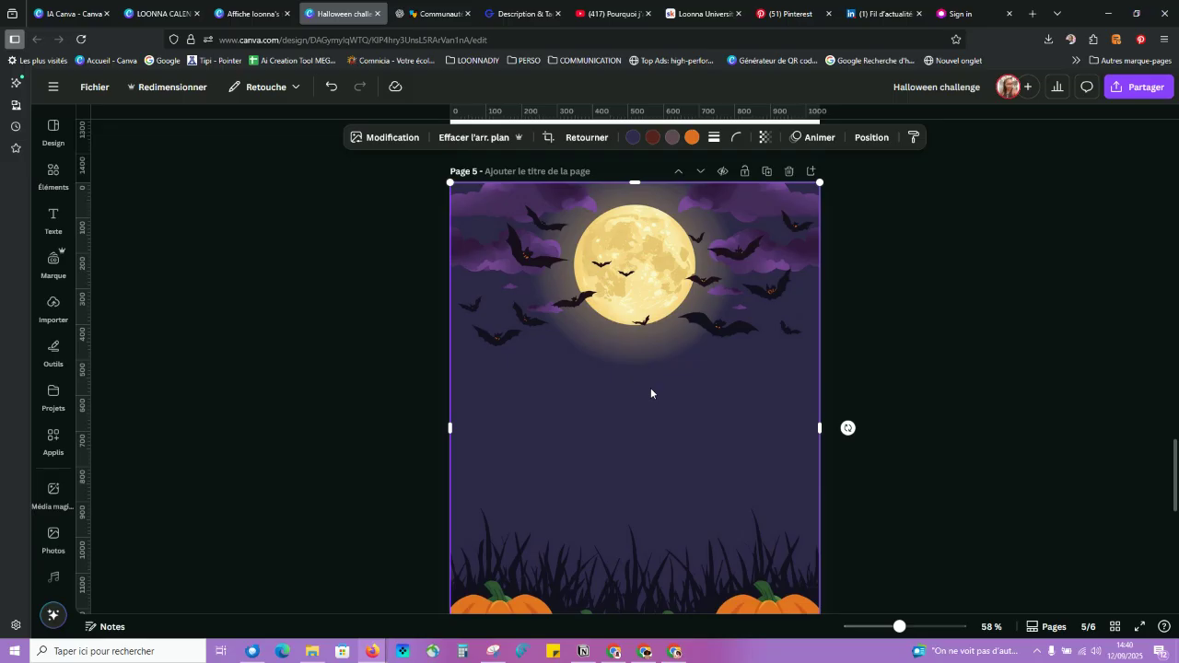
pyautogui.scroll(-3, 651, 391)
pyautogui.scroll(2, 651, 392)
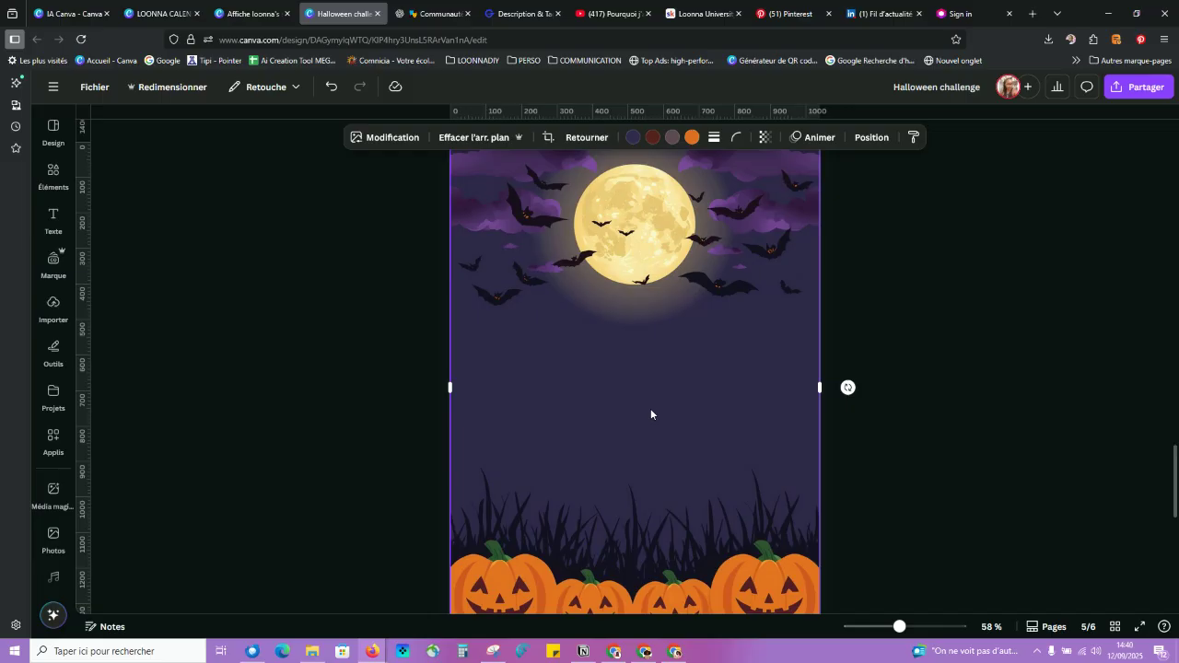
pyautogui.scroll(-2, 650, 415)
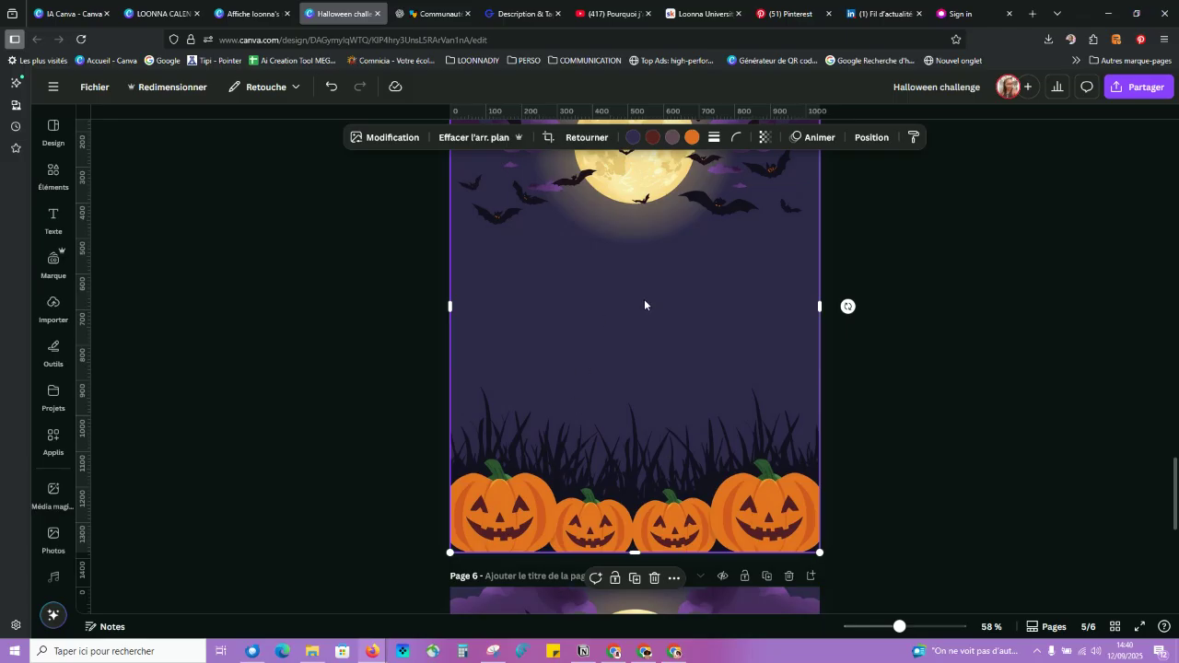
pyautogui.scroll(-4, 644, 302)
pyautogui.scroll(4, 652, 303)
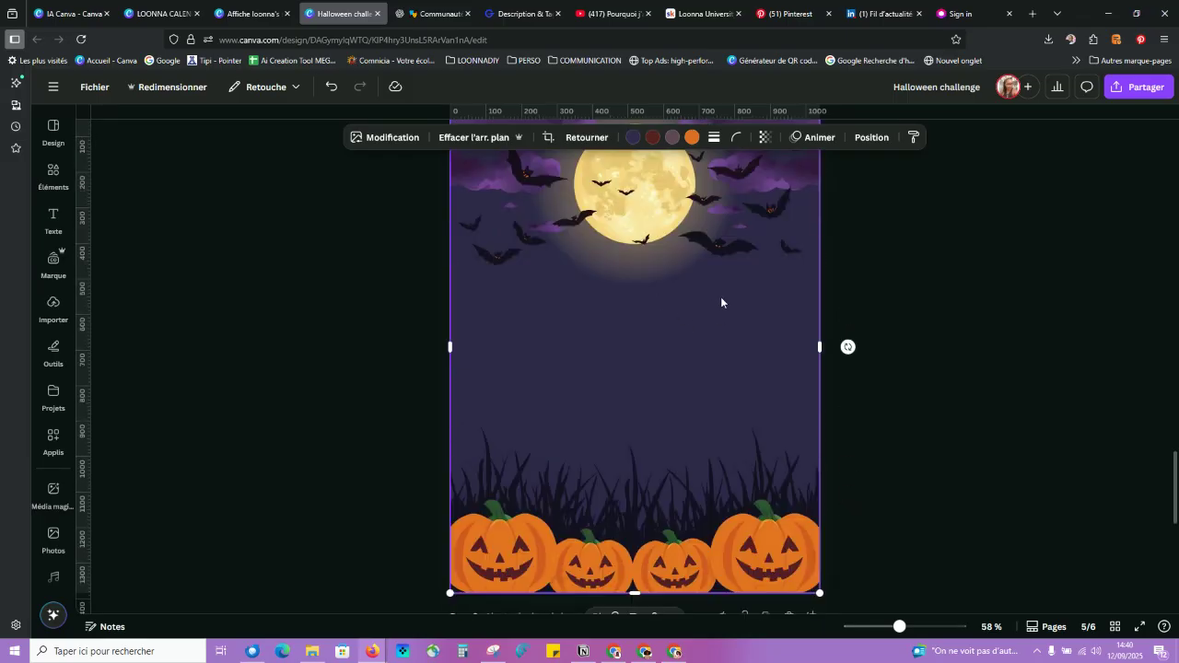
pyautogui.scroll(2, 630, 300)
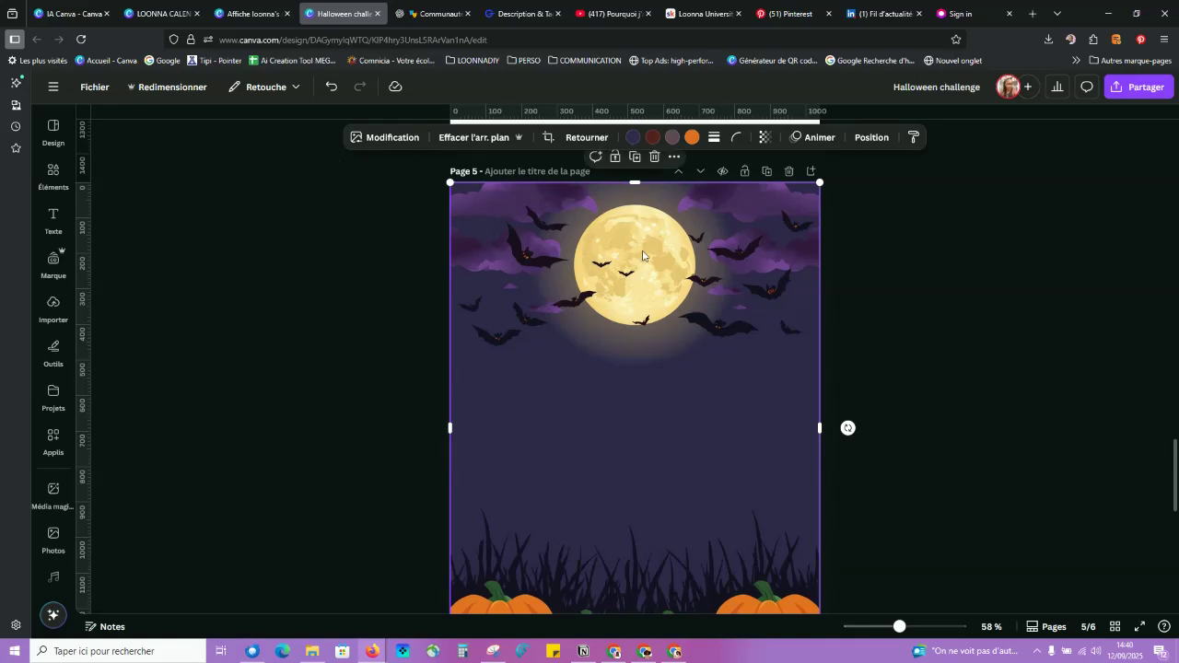
pyautogui.scroll(-4, 673, 323)
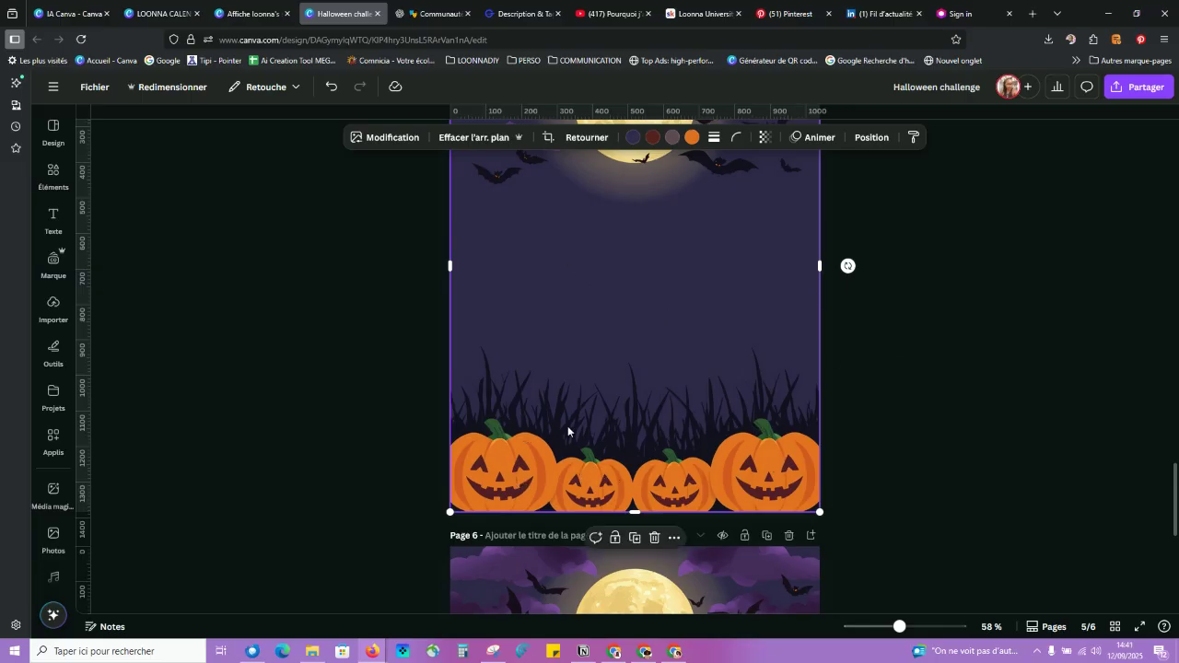
# Step: Open the Capture magique tool for the page 5 background, using the Clic selection mode
pyautogui.click(387, 138)
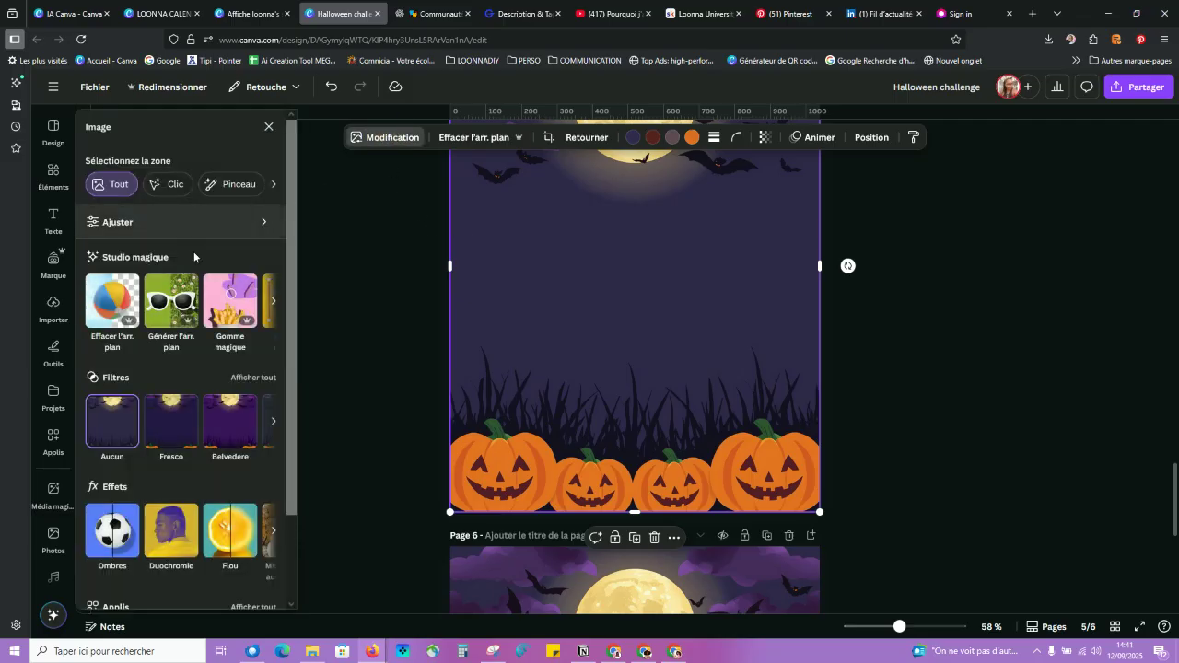
pyautogui.click(274, 305)
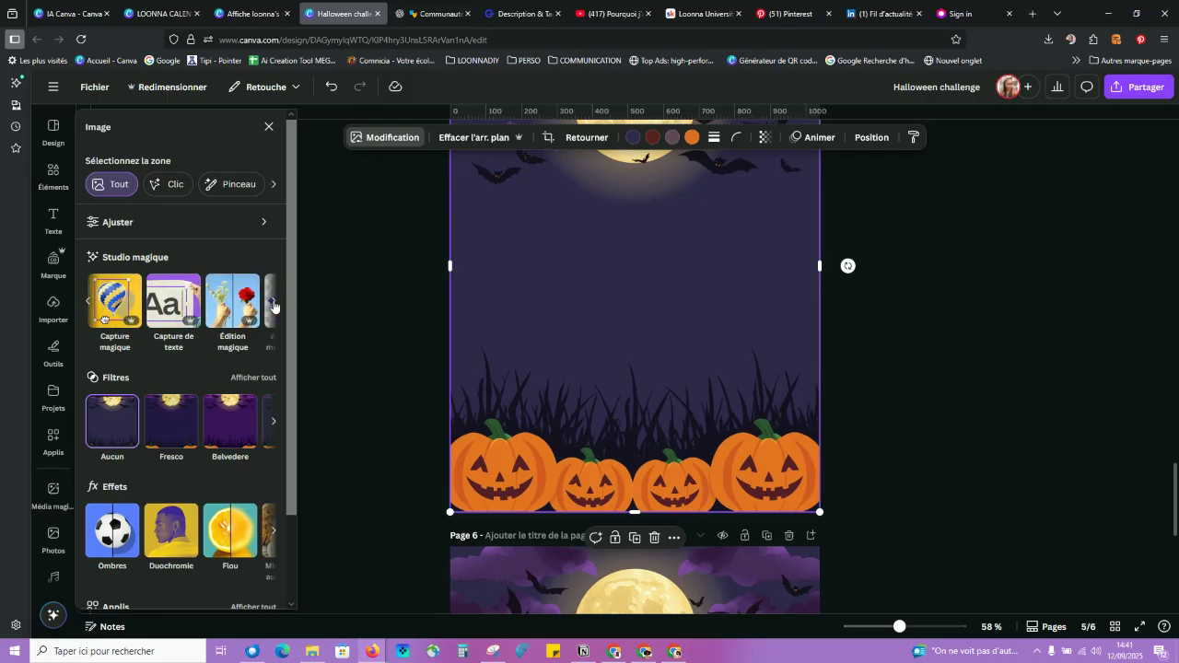
pyautogui.click(125, 306)
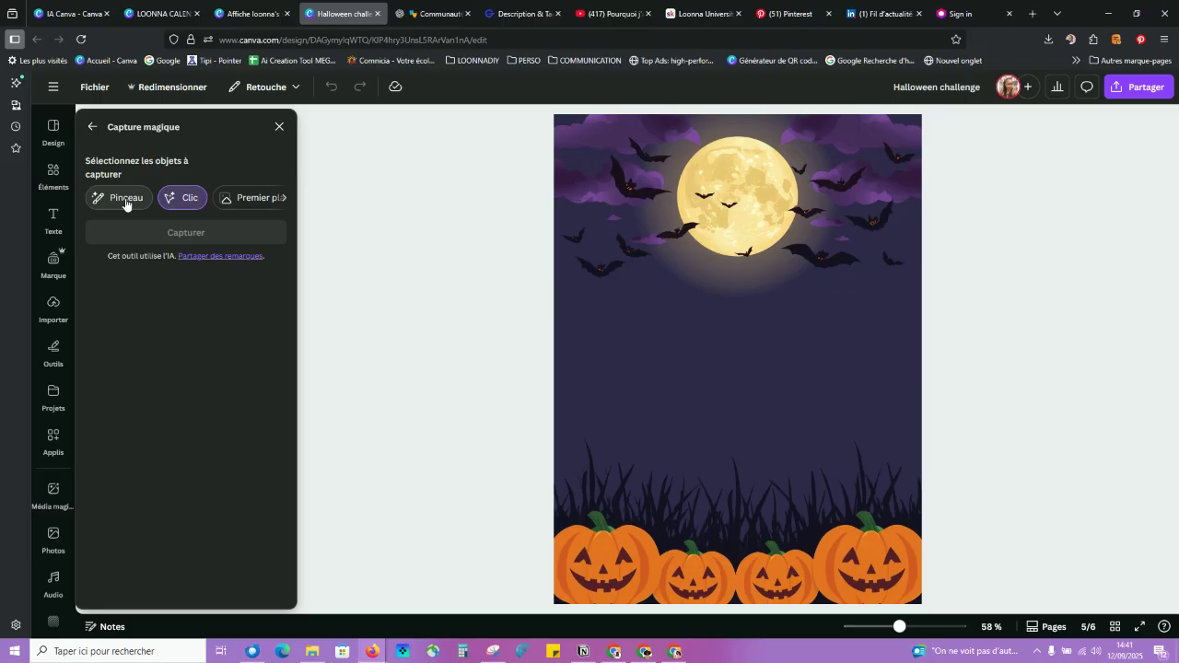
pyautogui.click(174, 198)
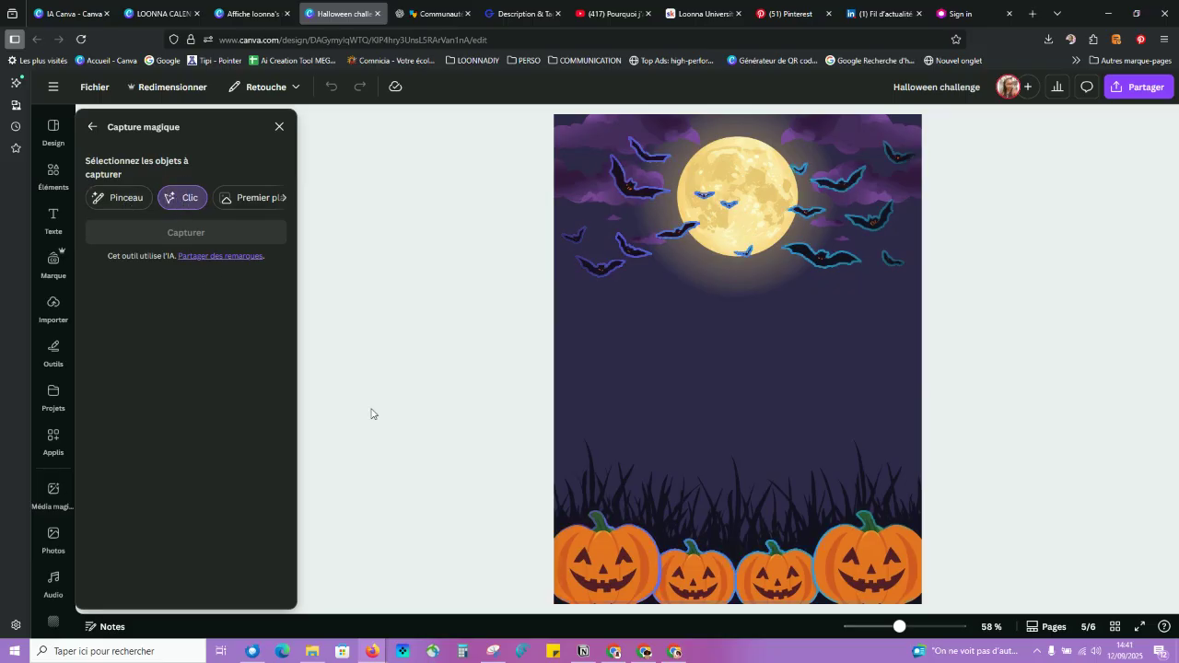
# Step: Select the four pumpkins along the foot of the background, check their outlines and capture them as a separate element
pyautogui.click(634, 561)
pyautogui.click(697, 579)
pyautogui.click(751, 575)
pyautogui.click(869, 580)
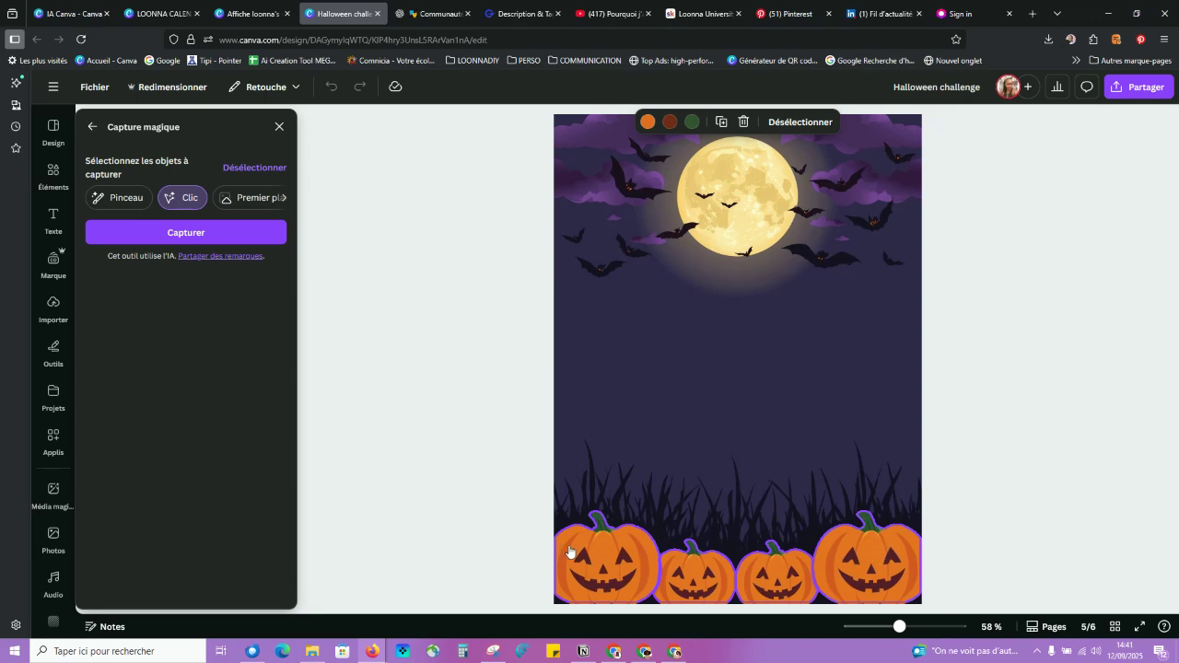
pyautogui.click(911, 625)
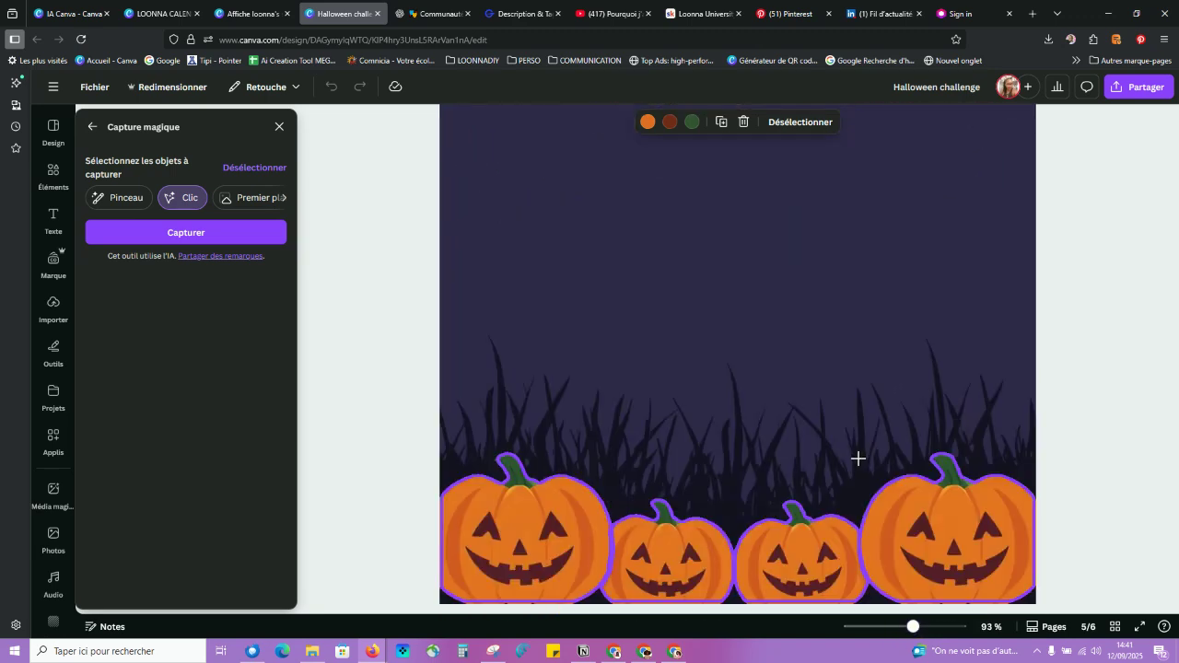
pyautogui.click(919, 627)
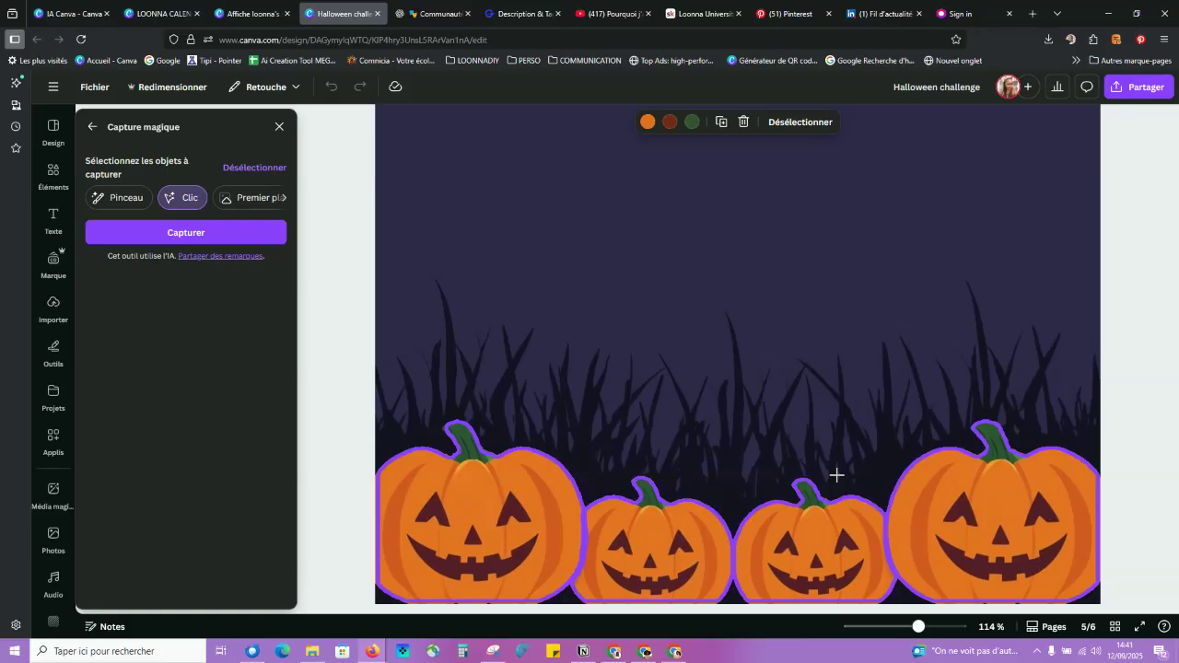
pyautogui.click(197, 232)
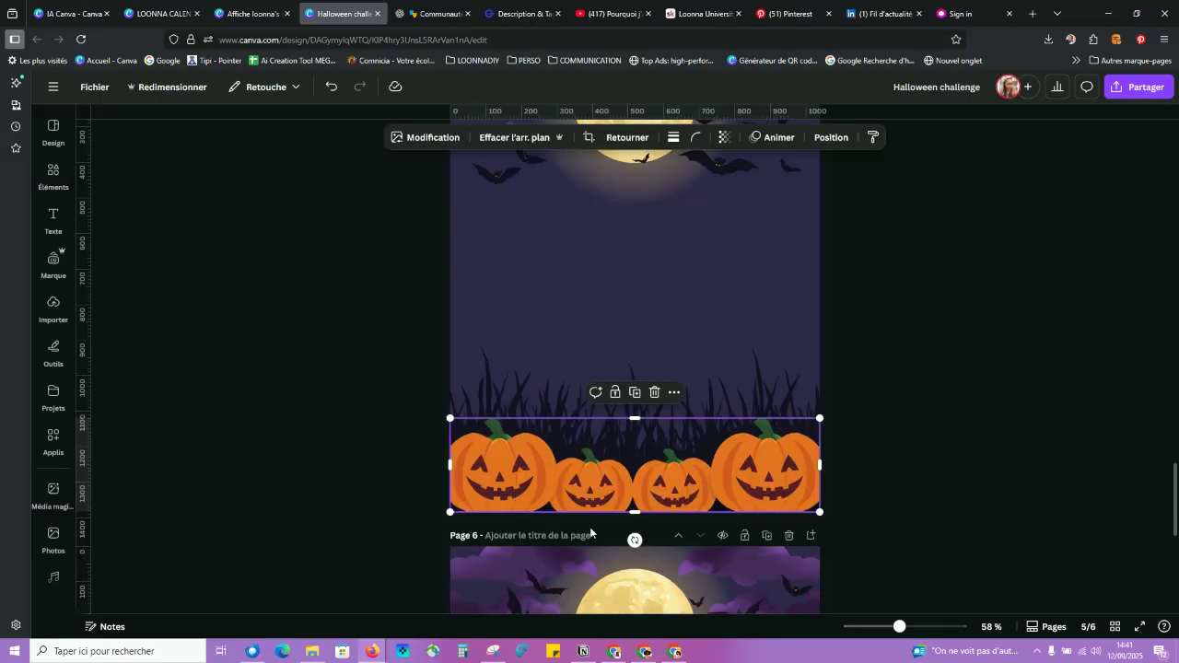
# Step: Lift the captured pumpkin row off the grass, shrink it to about half width and place it below the moon
pyautogui.moveTo(518, 480); pyautogui.dragTo(501, 257)
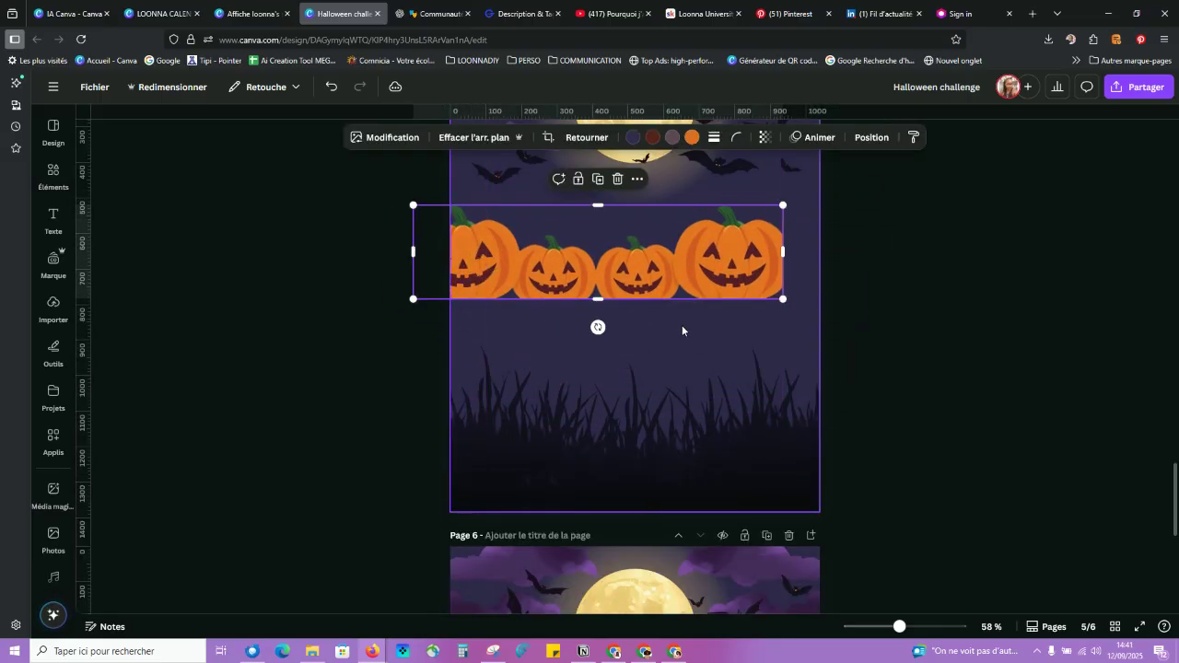
pyautogui.moveTo(762, 241); pyautogui.dragTo(621, 303)
pyautogui.moveTo(543, 316); pyautogui.dragTo(679, 236)
pyautogui.scroll(1, 616, 476)
pyautogui.scroll(-1, 534, 434)
# Step: Capture the dark grass at the foot of the page 5 background as a separate element with Capture magique
pyautogui.click(552, 399)
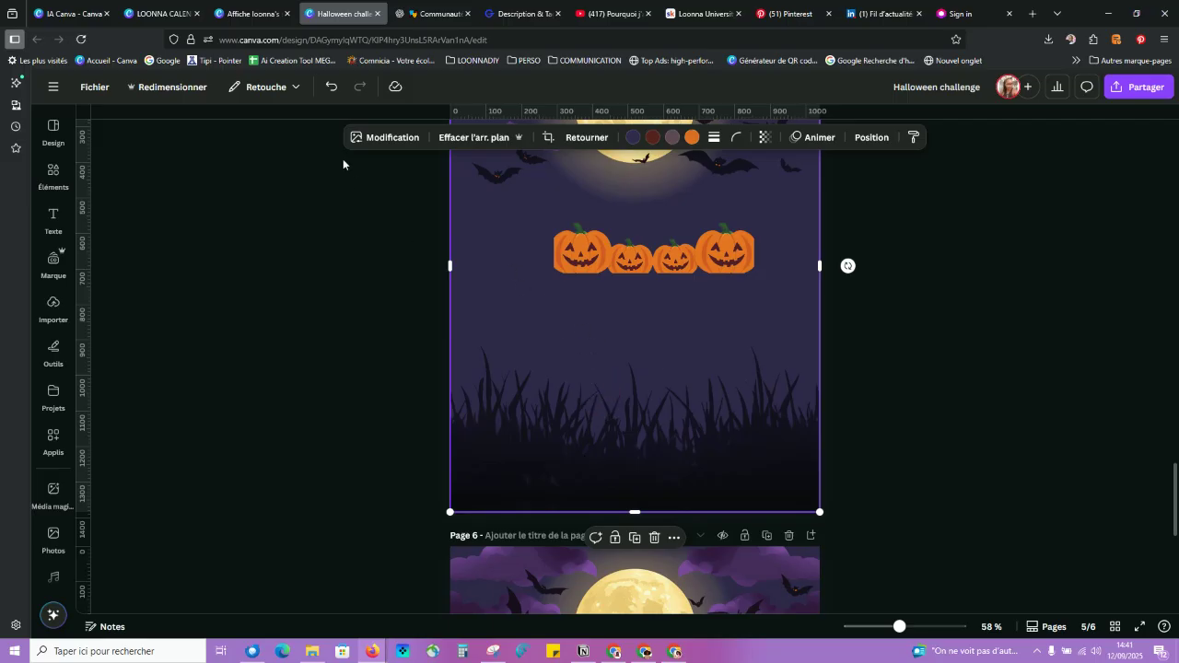
pyautogui.click(394, 138)
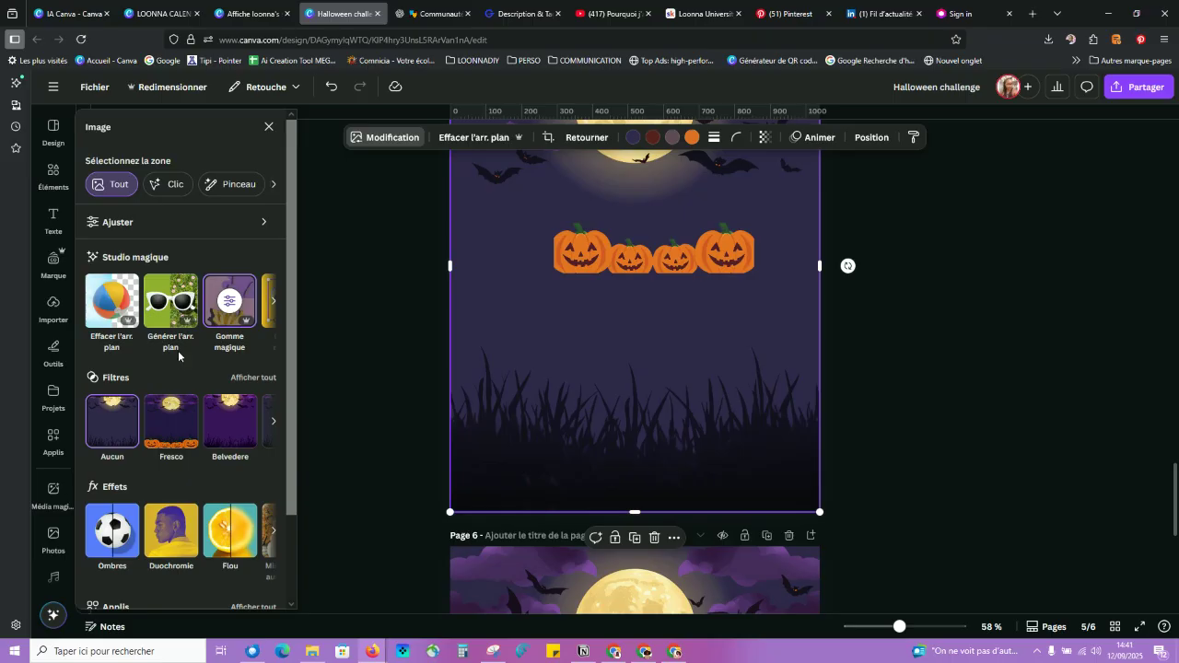
pyautogui.click(270, 301)
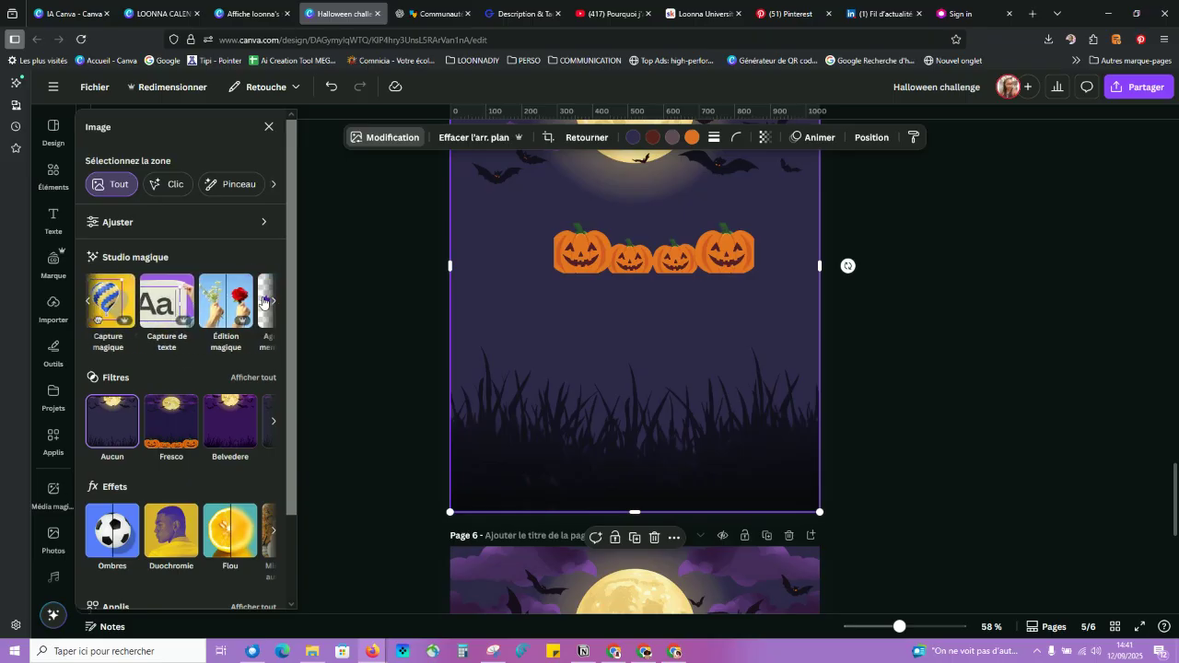
pyautogui.click(110, 302)
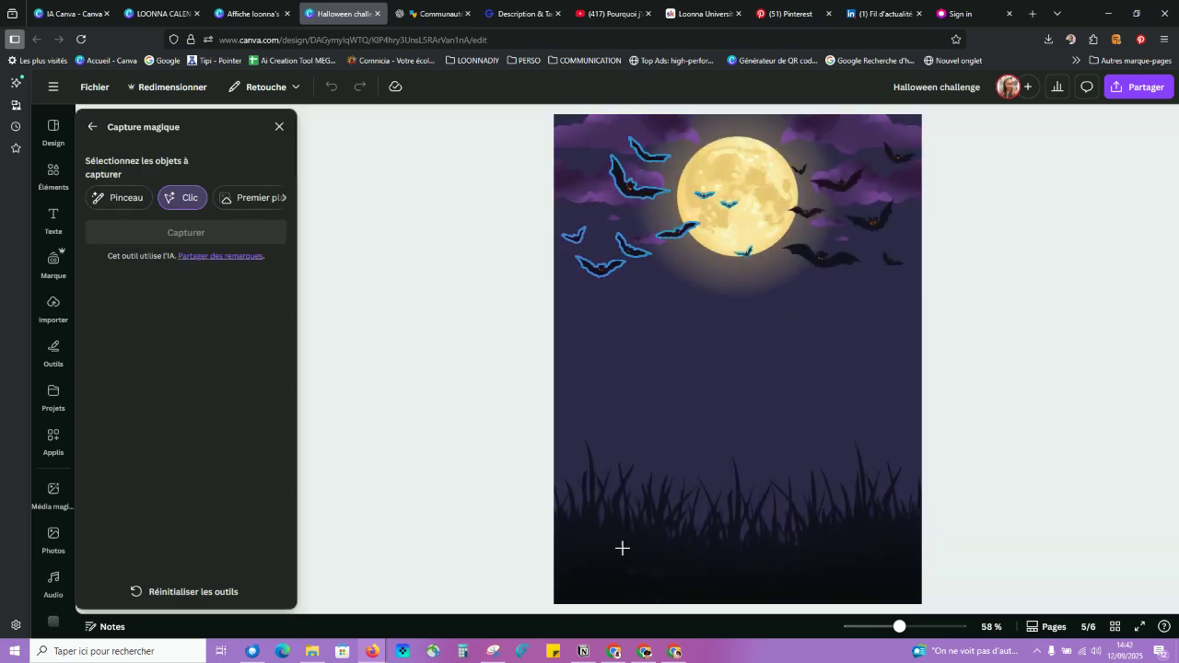
pyautogui.click(623, 548)
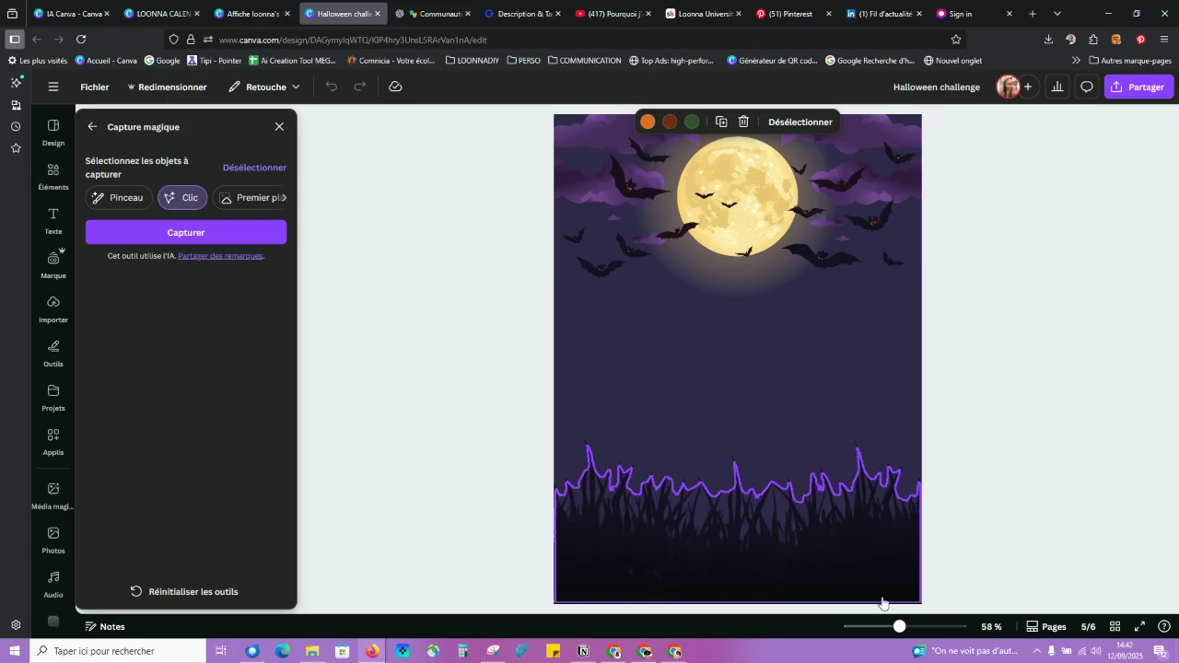
pyautogui.moveTo(898, 629); pyautogui.dragTo(920, 633)
pyautogui.scroll(-2, 848, 491)
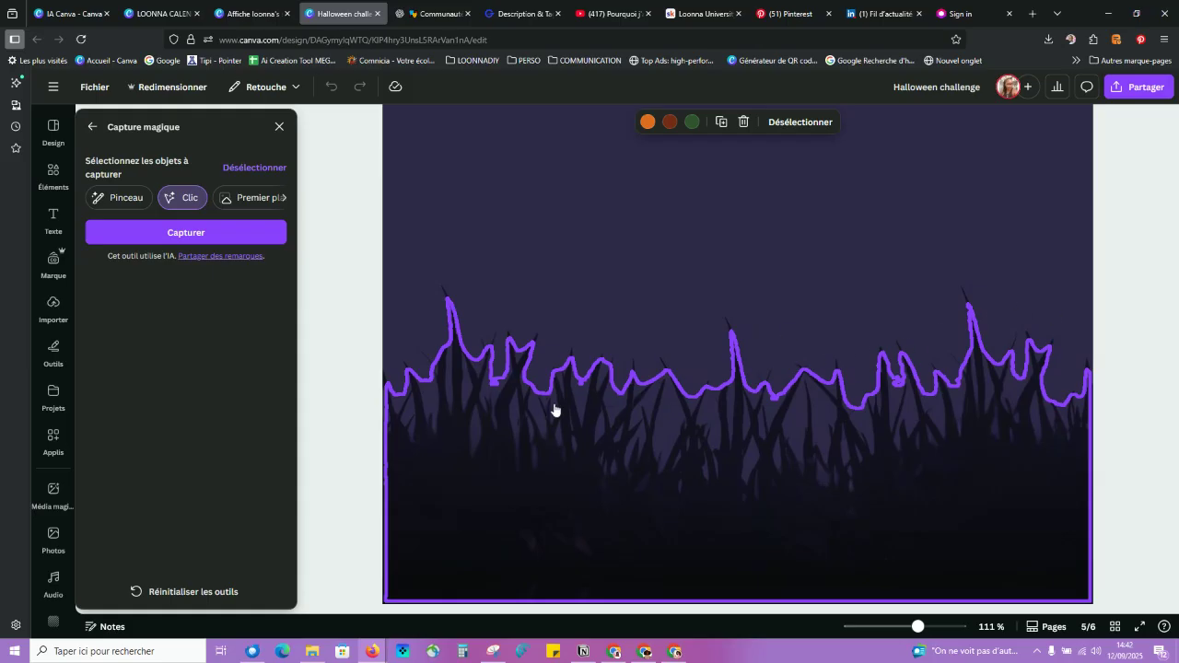
pyautogui.click(227, 234)
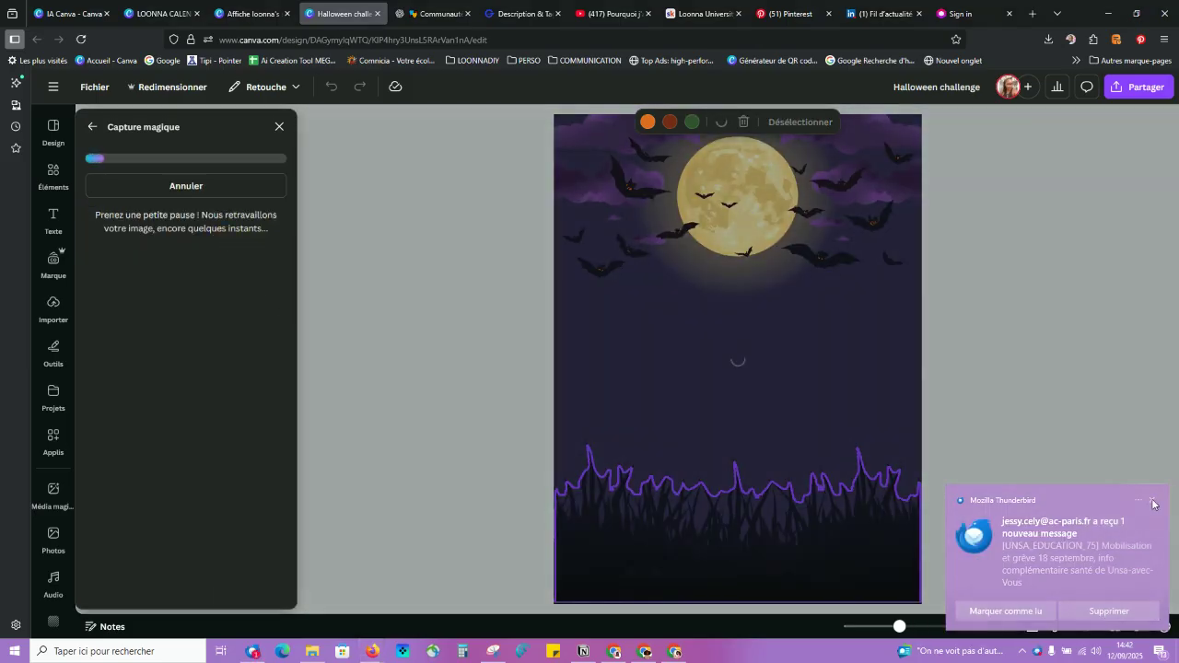
pyautogui.click(1152, 500)
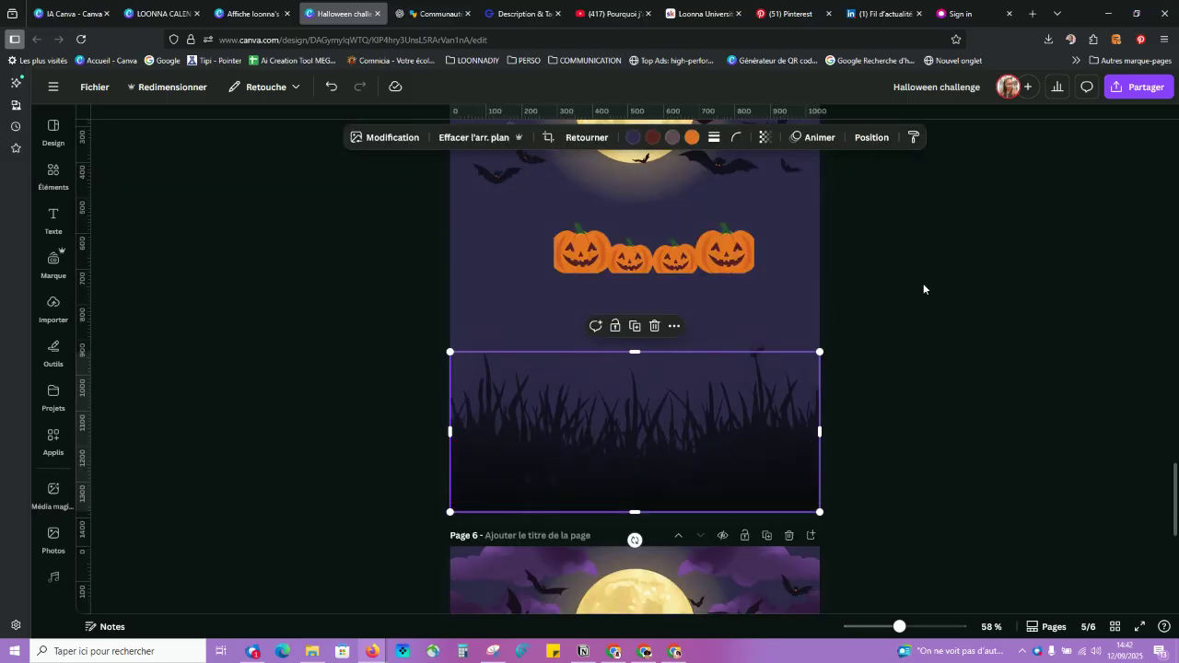
# Step: Pull the captured grass away from the background to show it is detached, and delete it
pyautogui.moveTo(788, 421); pyautogui.dragTo(683, 416)
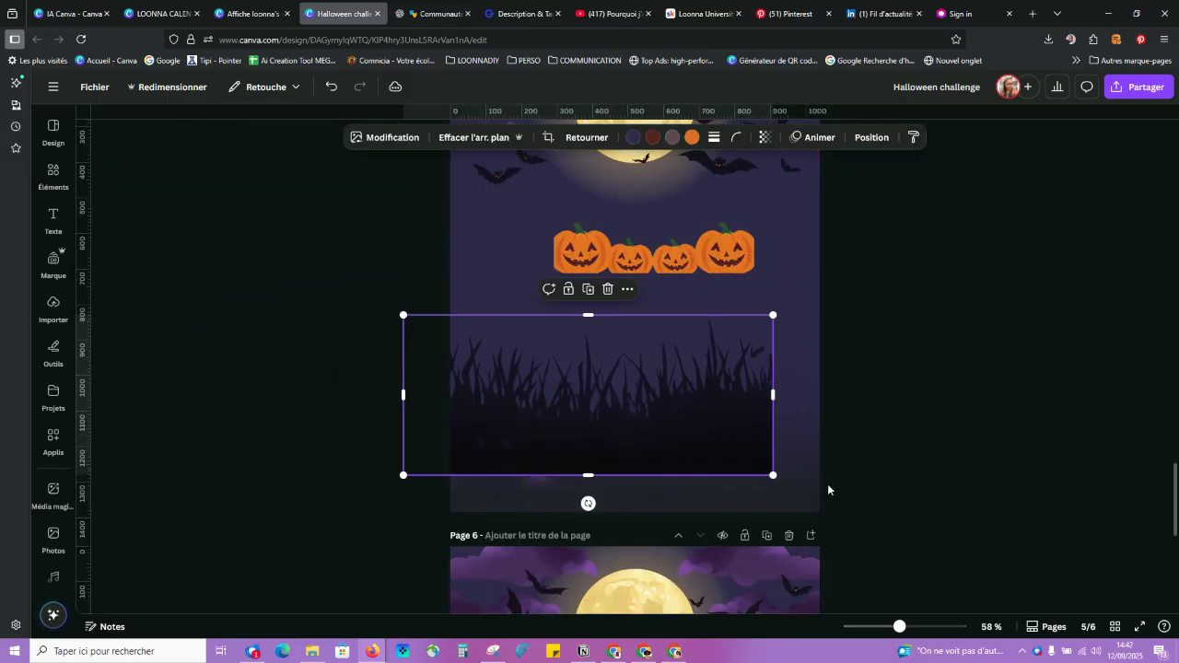
pyautogui.moveTo(737, 433)
pyautogui.mouseDown()
pyautogui.moveTo(747, 451)
pyautogui.moveTo(766, 445)
pyautogui.moveTo(760, 426)
pyautogui.moveTo(734, 415)
pyautogui.mouseUp()
pyautogui.press('Delete')
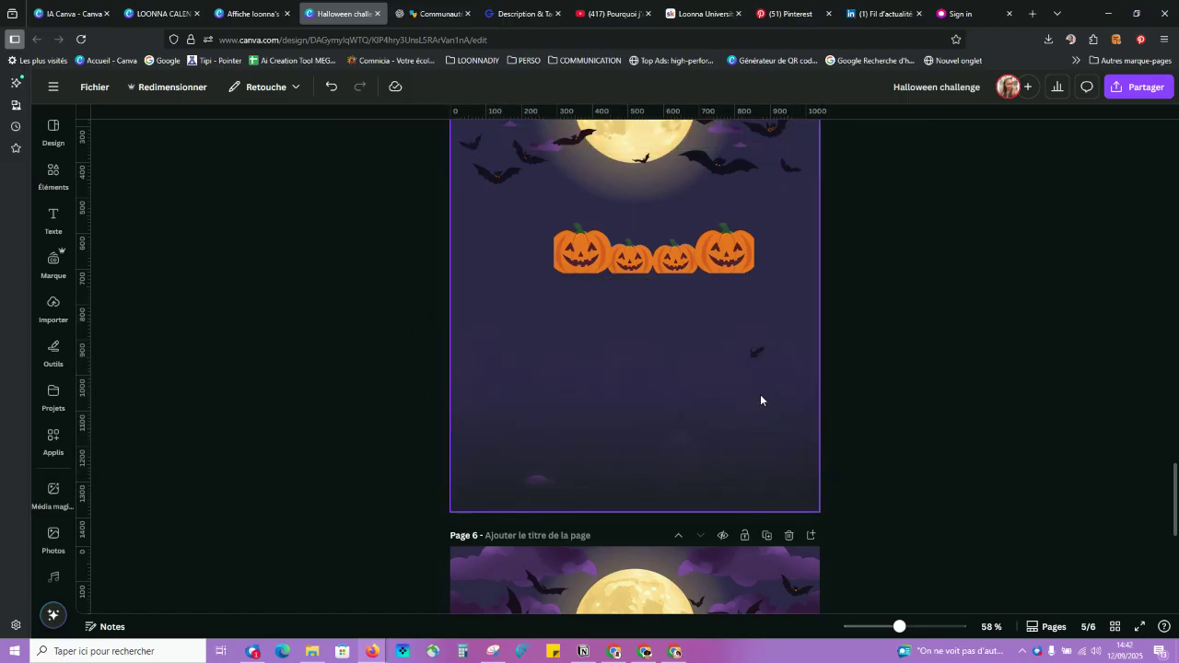
# Step: Delete the captured pumpkin row from page 5 and review the remaining sky with moon and bats
pyautogui.scroll(3, 761, 400)
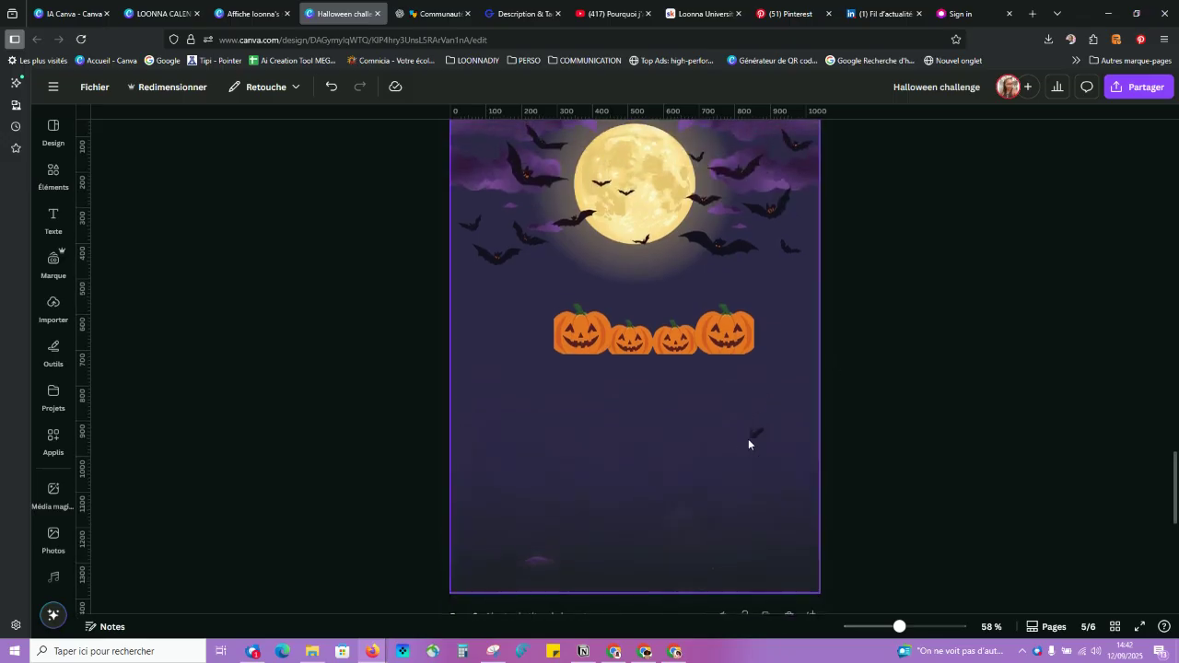
pyautogui.scroll(1, 748, 443)
pyautogui.scroll(-1, 691, 335)
pyautogui.moveTo(691, 335); pyautogui.dragTo(636, 338)
pyautogui.scroll(-1, 636, 338)
pyautogui.press('Delete')
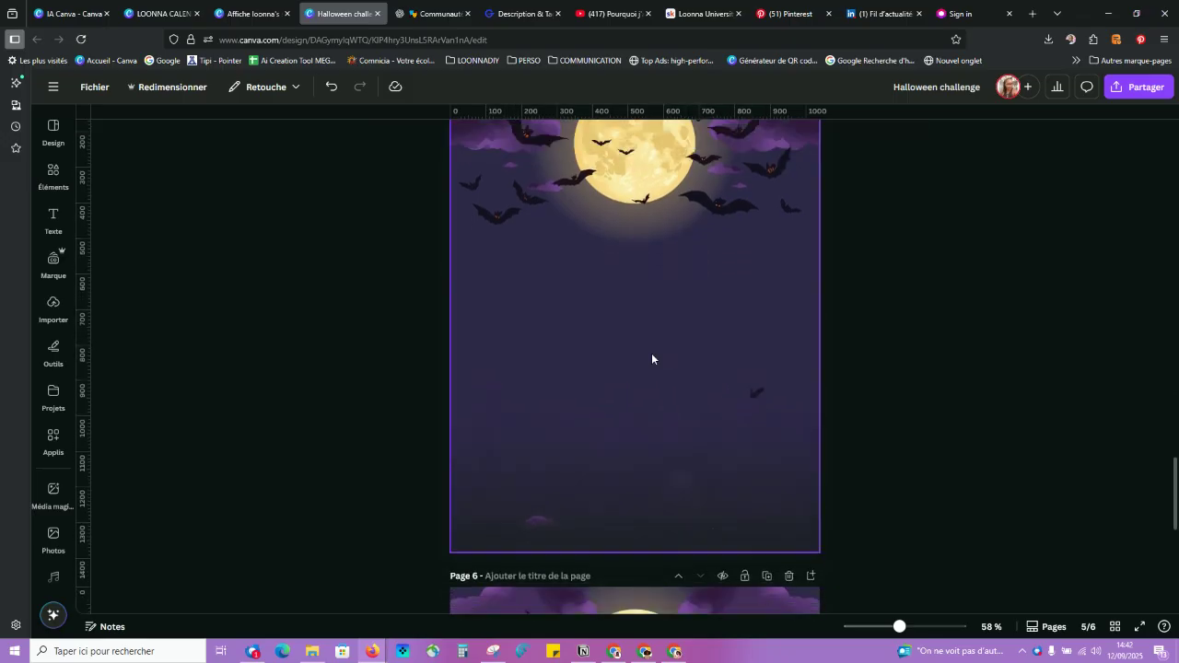
pyautogui.scroll(3, 715, 329)
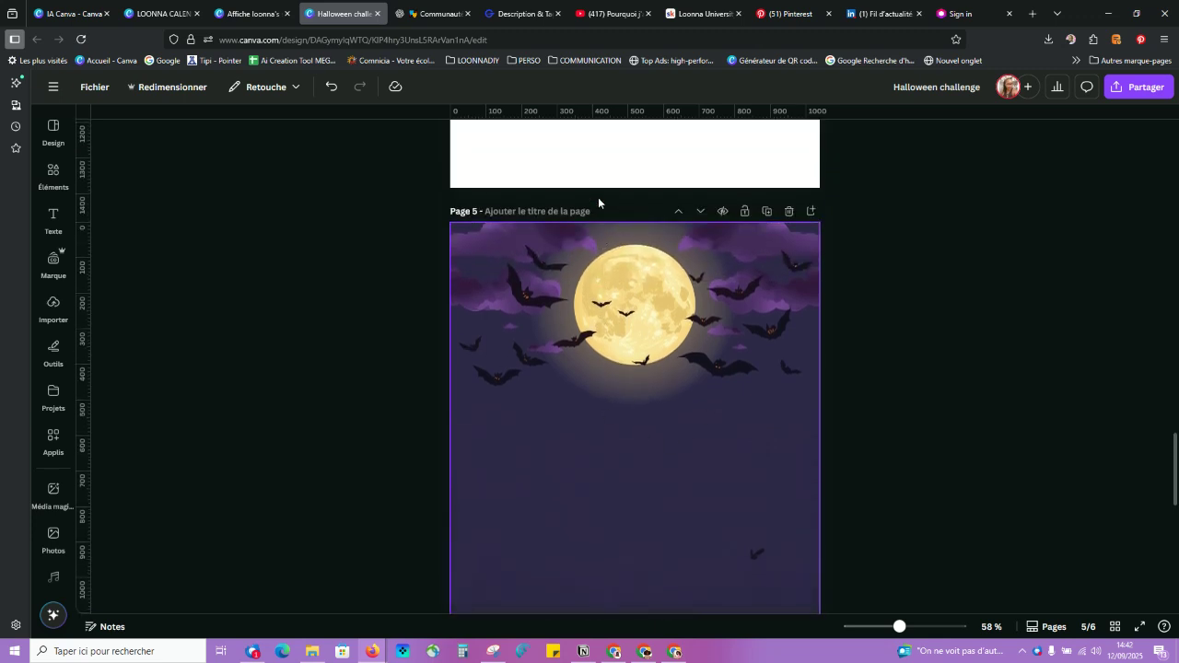
pyautogui.scroll(-2, 571, 214)
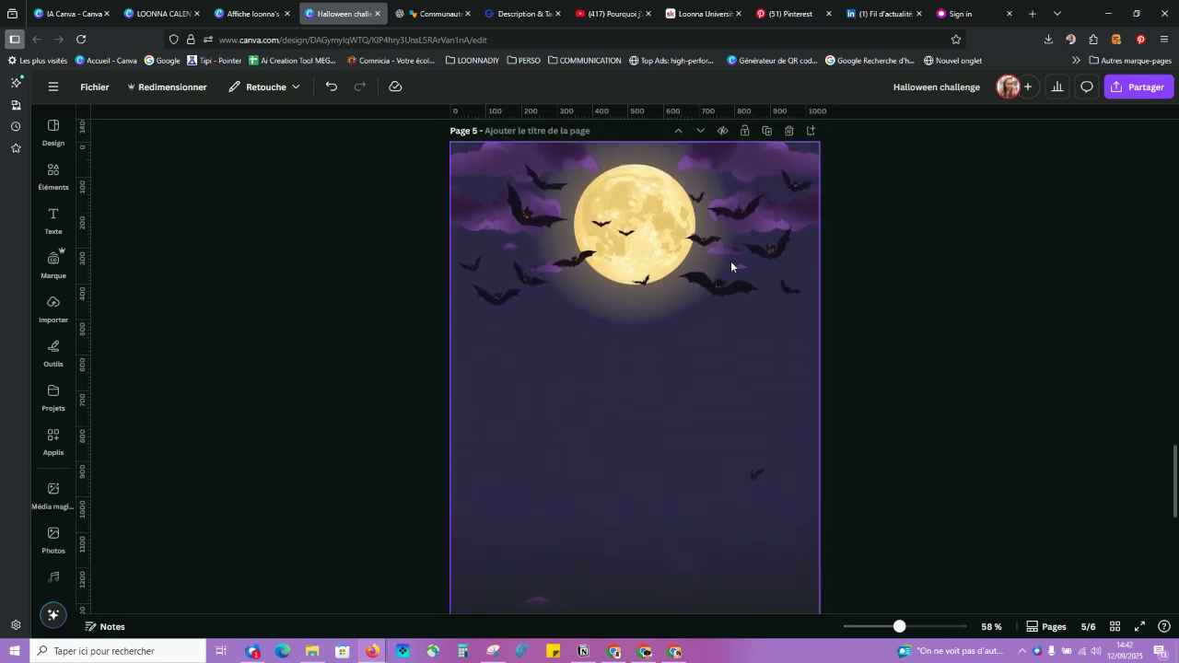
# Step: Erase the leftover small bat and purple cloud patch from the lower part of the page 5 background with Gomme magique
pyautogui.scroll(-1, 746, 322)
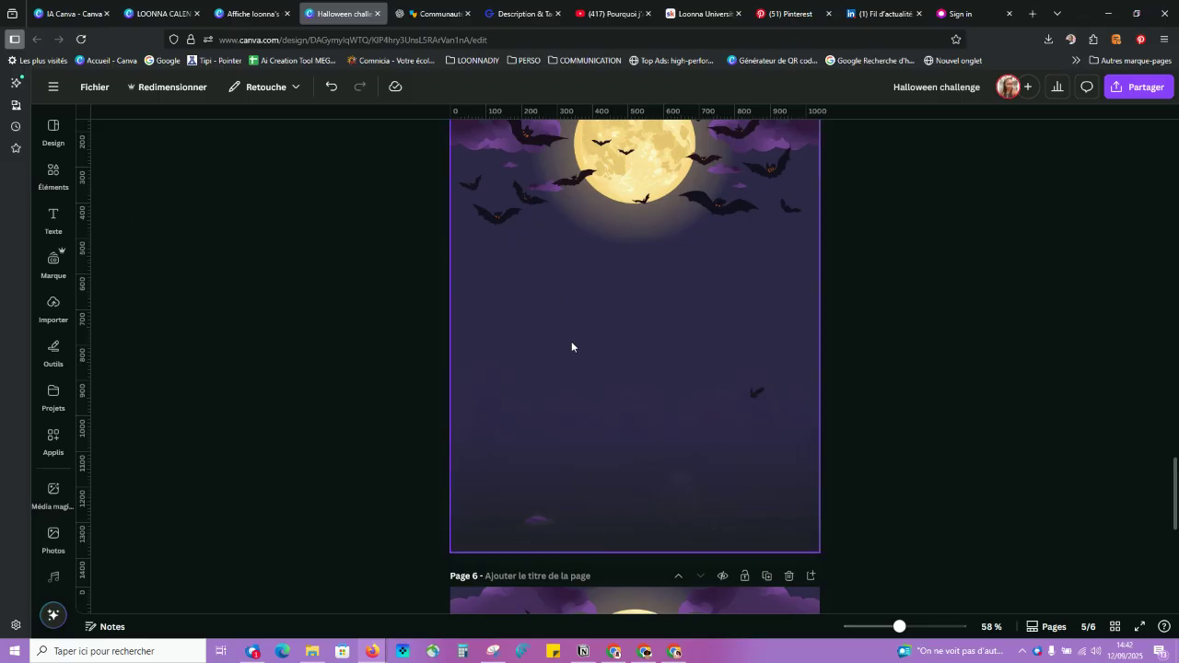
pyautogui.click(778, 371)
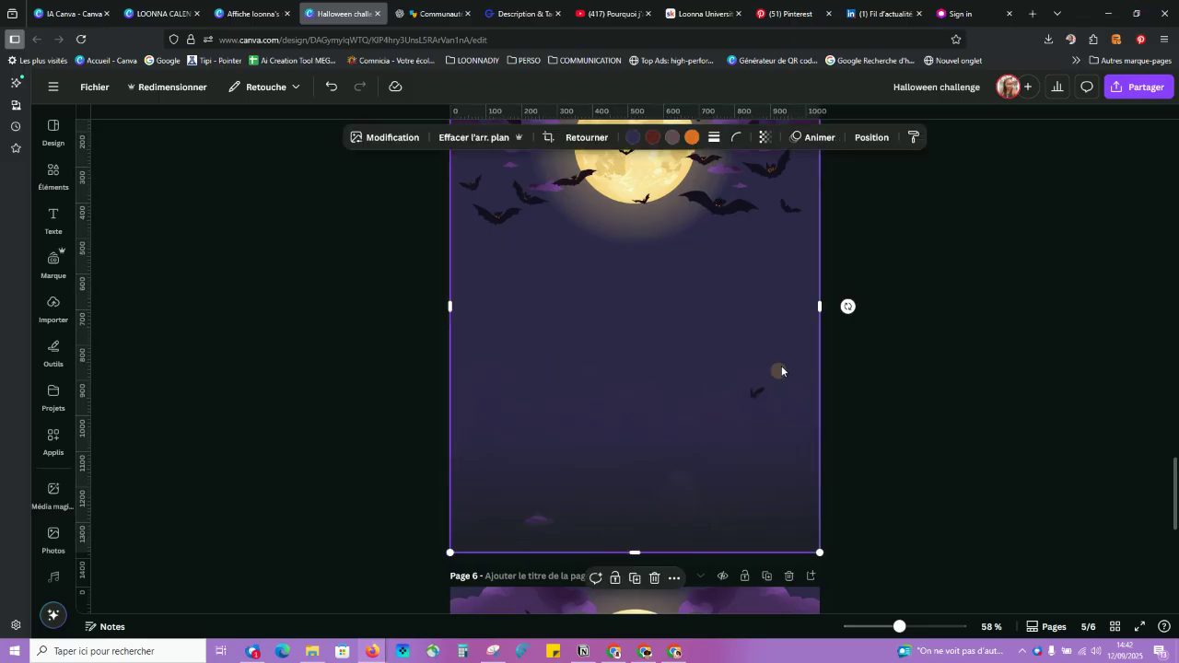
pyautogui.click(398, 143)
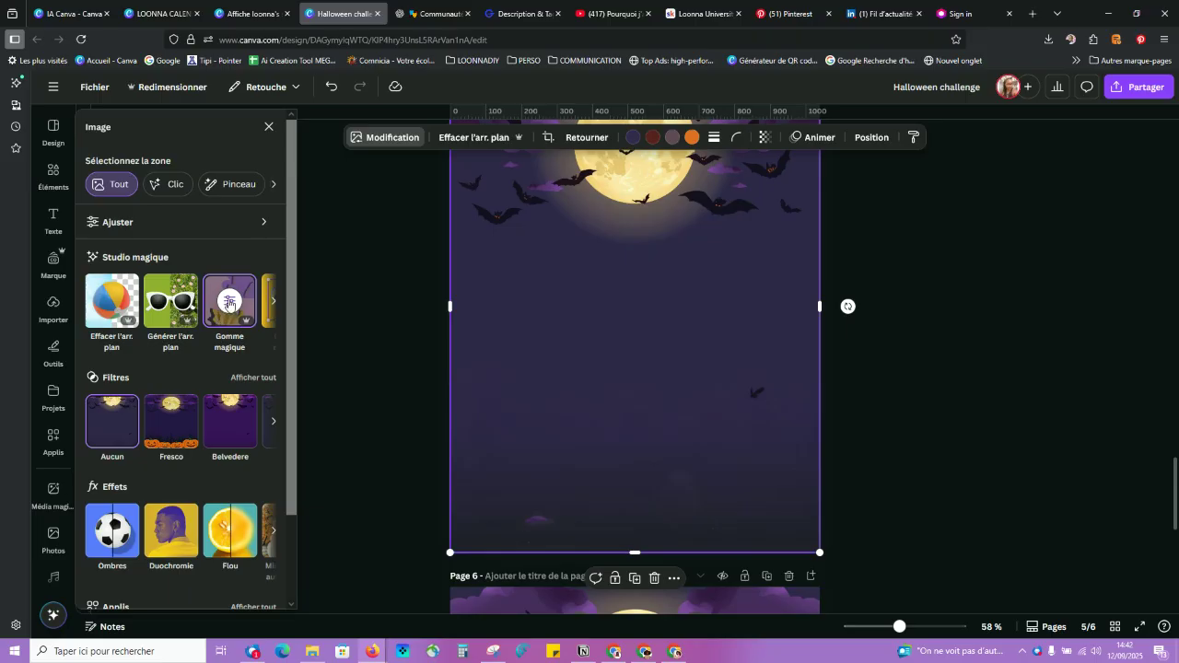
pyautogui.click(234, 308)
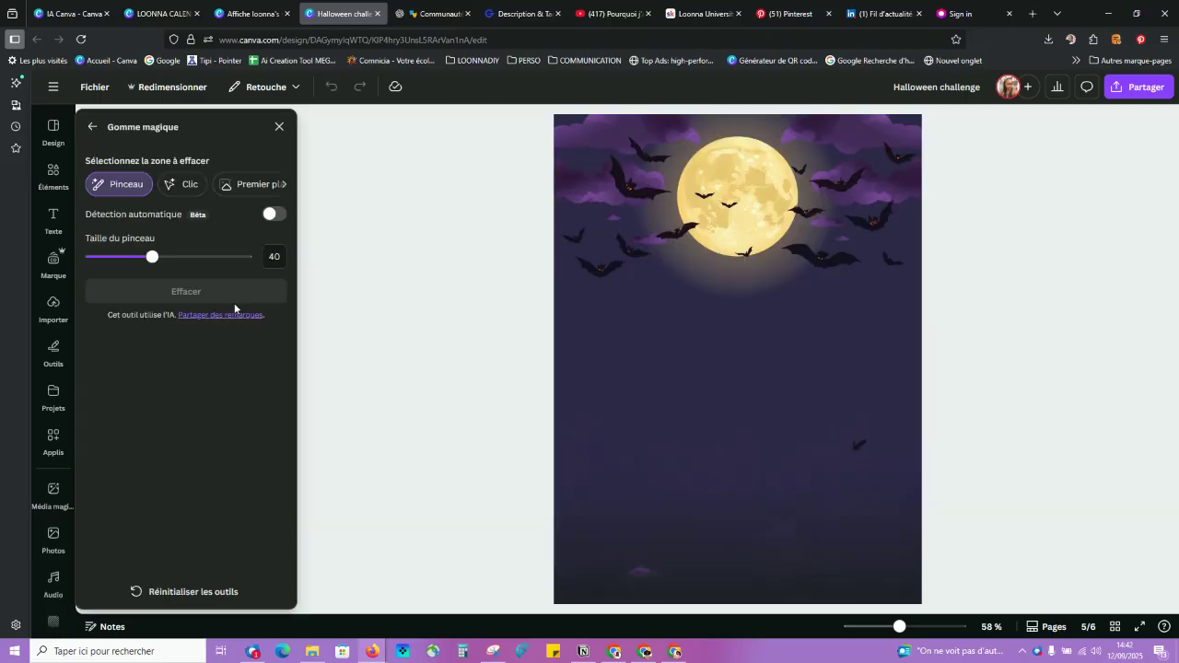
pyautogui.click(120, 189)
pyautogui.moveTo(847, 443); pyautogui.dragTo(857, 465)
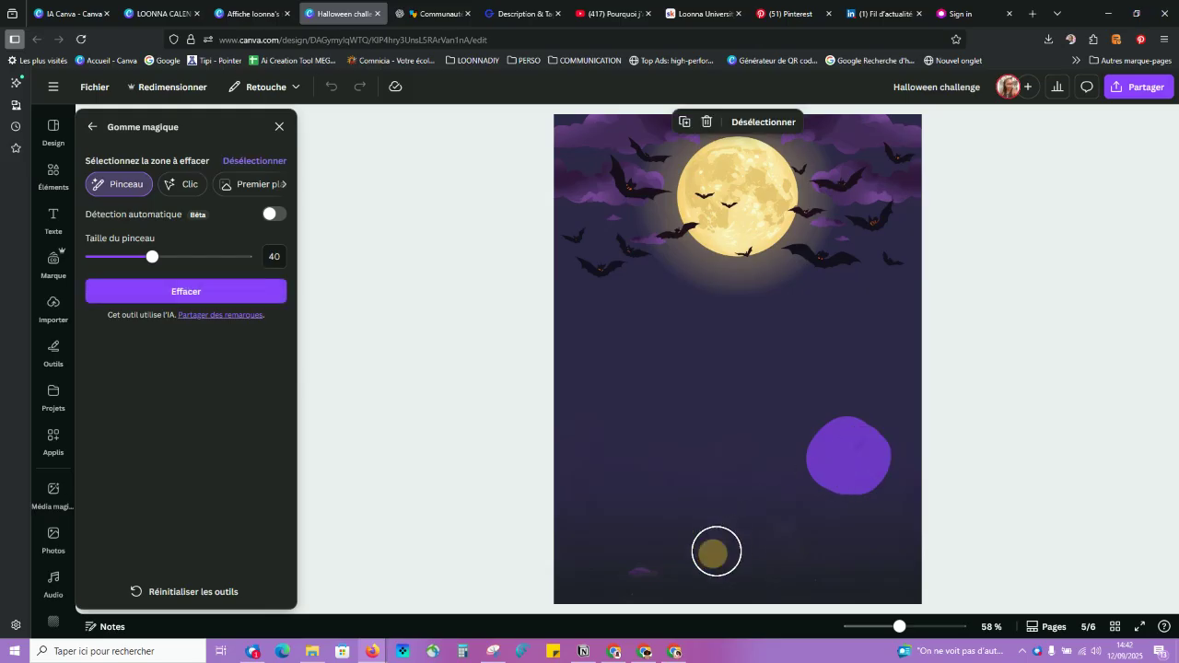
pyautogui.moveTo(653, 563); pyautogui.dragTo(657, 569)
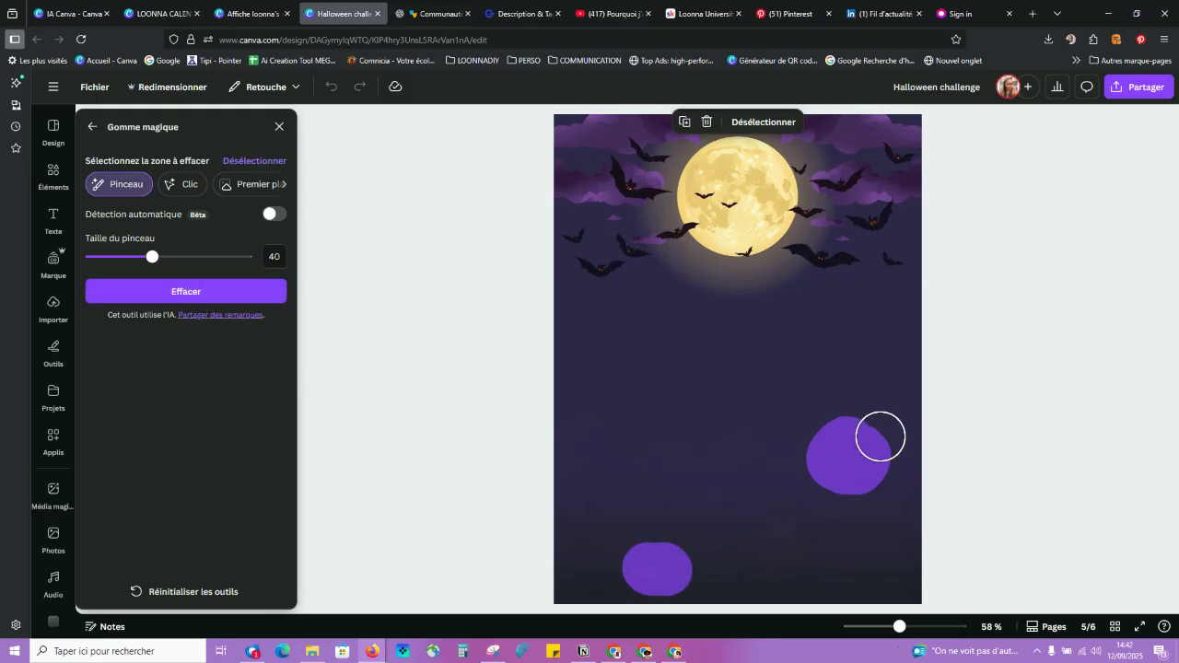
pyautogui.click(189, 292)
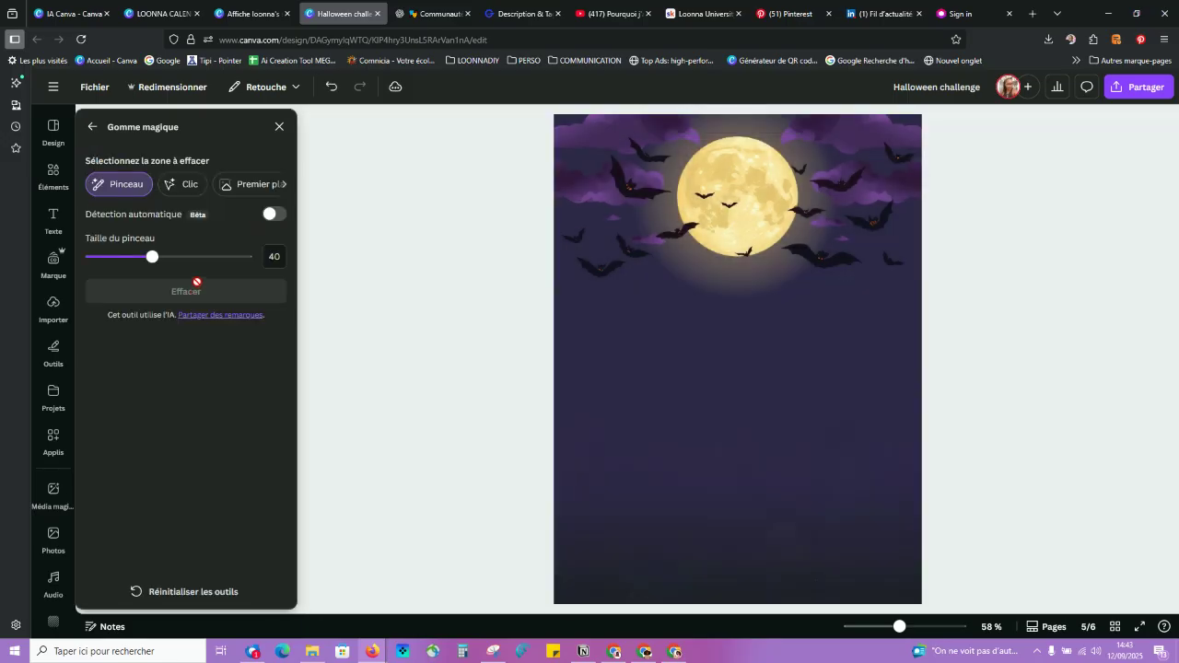
pyautogui.click(280, 127)
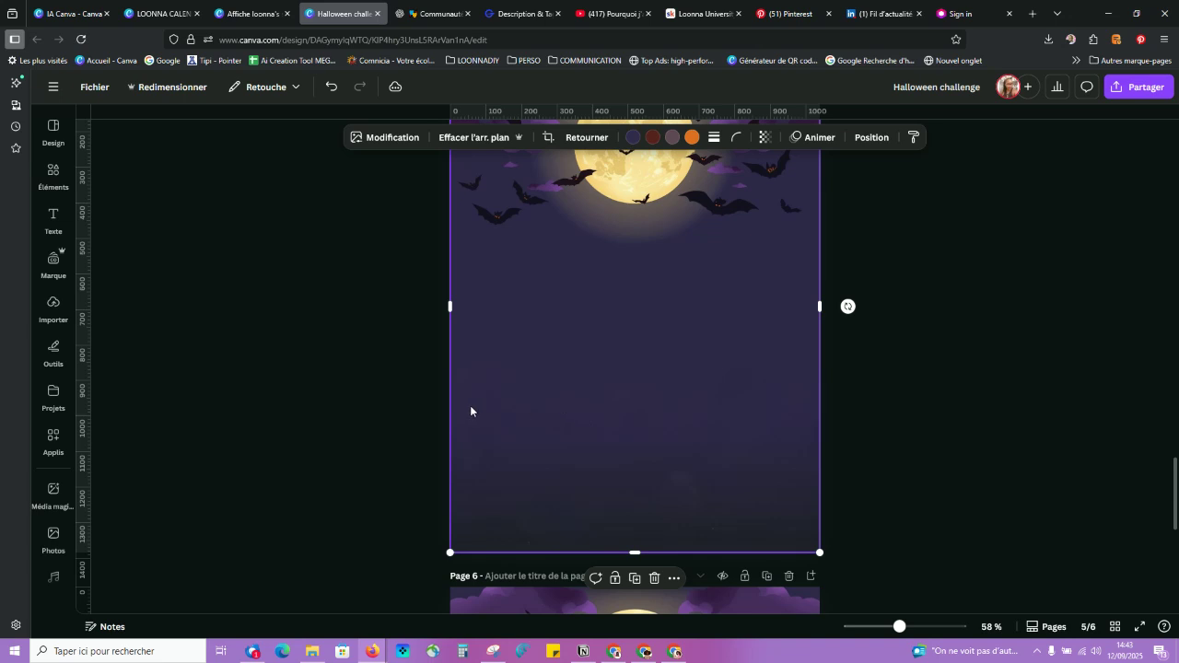
# Step: Move the blond chibi wizard from page 4 onto the page 5 background, below the moon
pyautogui.scroll(-2, 858, 356)
pyautogui.click(898, 339)
pyautogui.scroll(3, 914, 396)
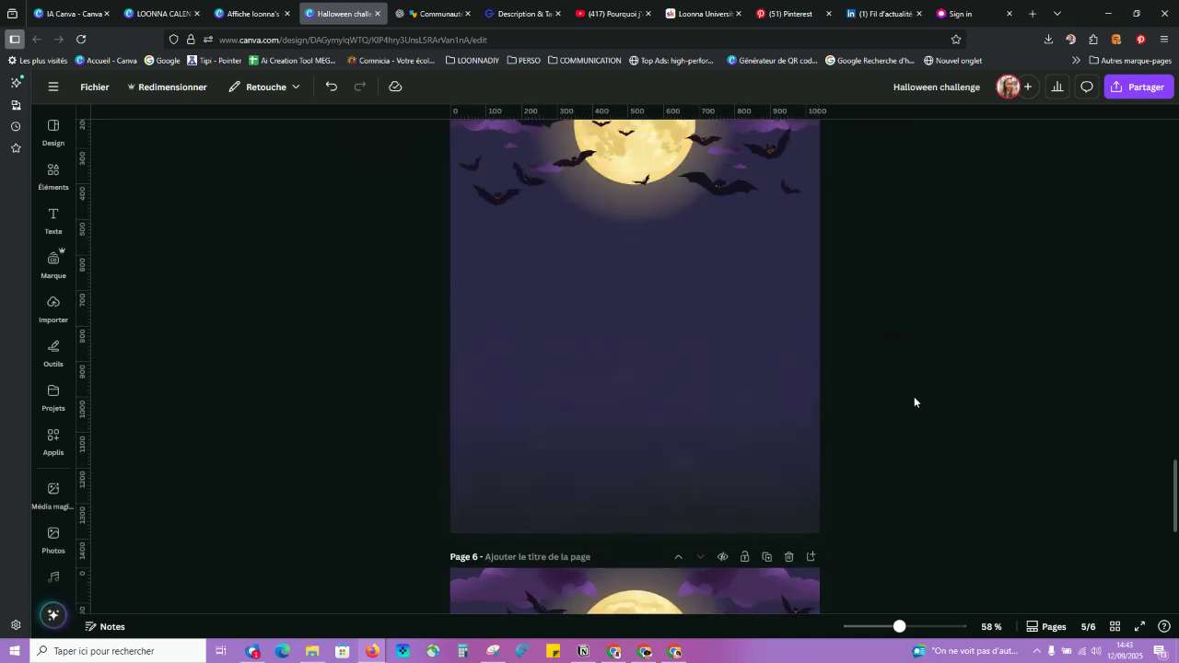
pyautogui.scroll(5, 824, 341)
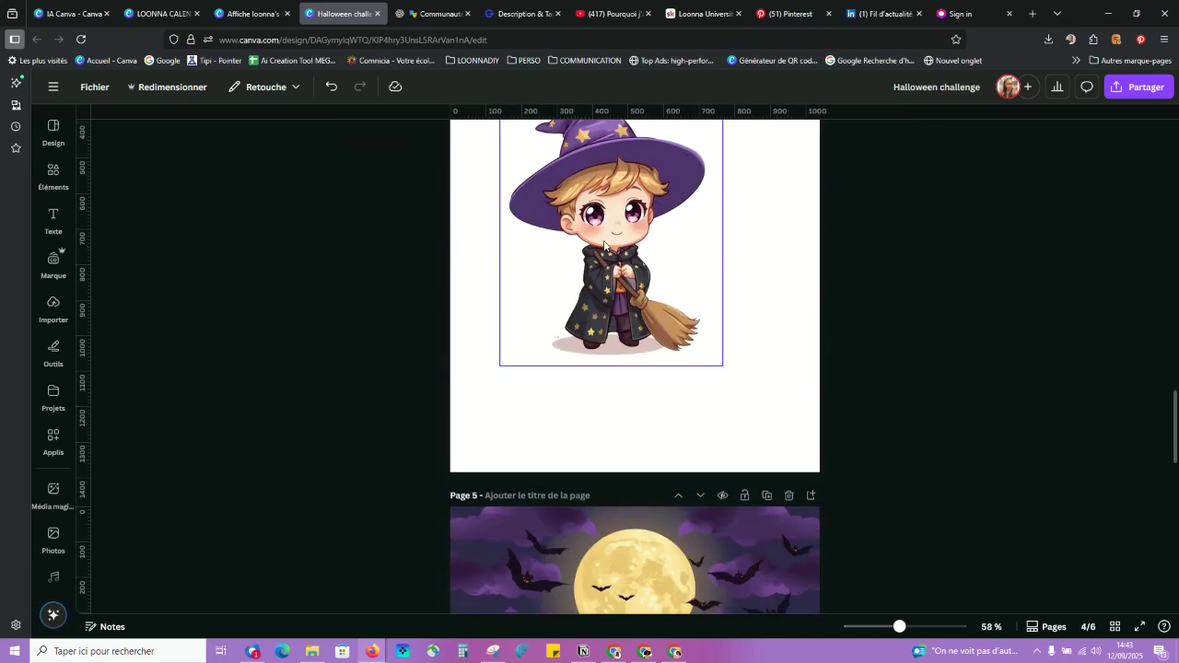
pyautogui.scroll(2, 469, 265)
pyautogui.moveTo(577, 355); pyautogui.dragTo(677, 610)
pyautogui.scroll(-3, 677, 516)
pyautogui.moveTo(679, 442); pyautogui.dragTo(612, 553)
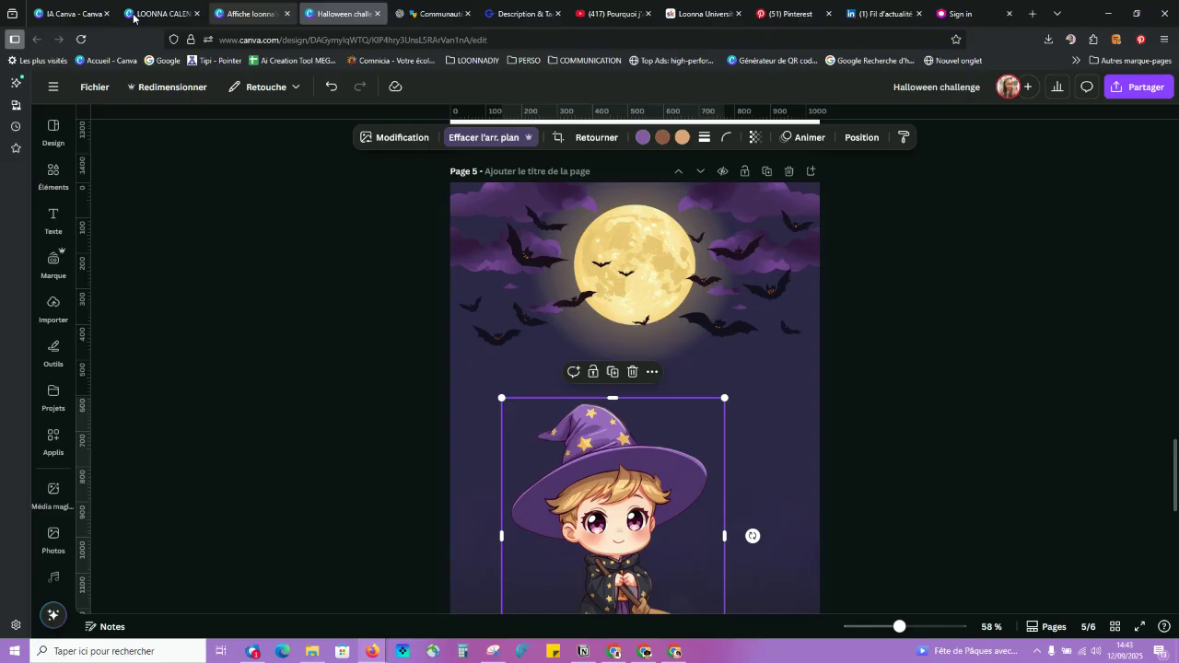
# Step: Switch to the IA Canva images and copy the first generated black cat, the one with the belted purple witch hat
pyautogui.click(78, 13)
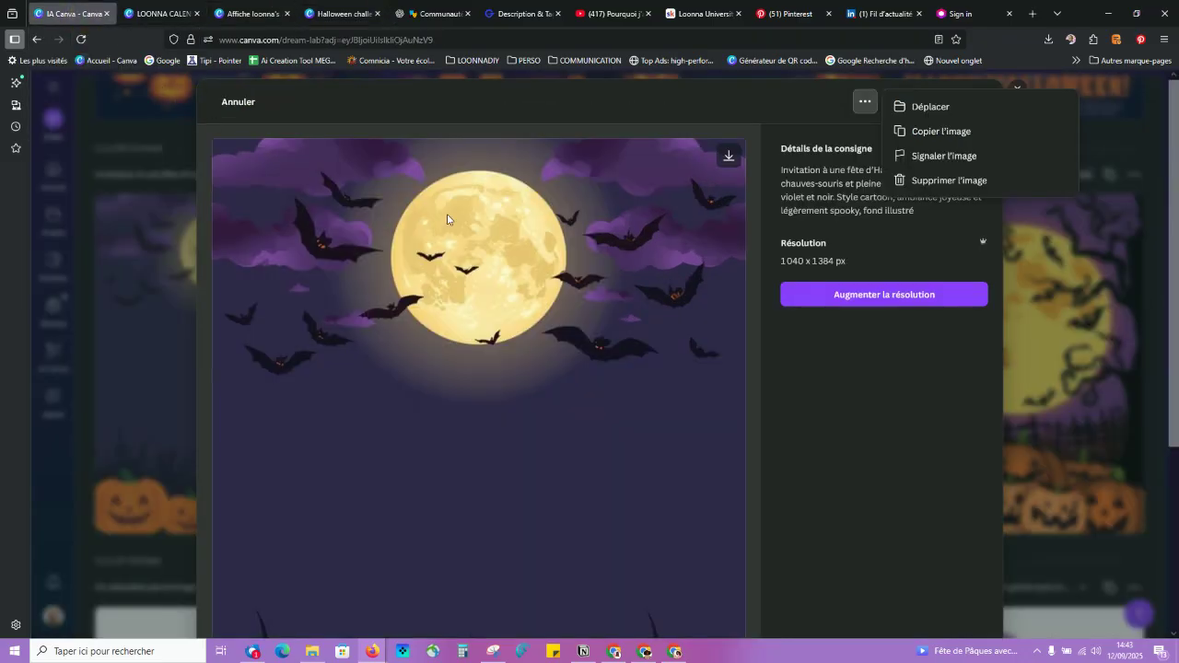
pyautogui.click(1018, 89)
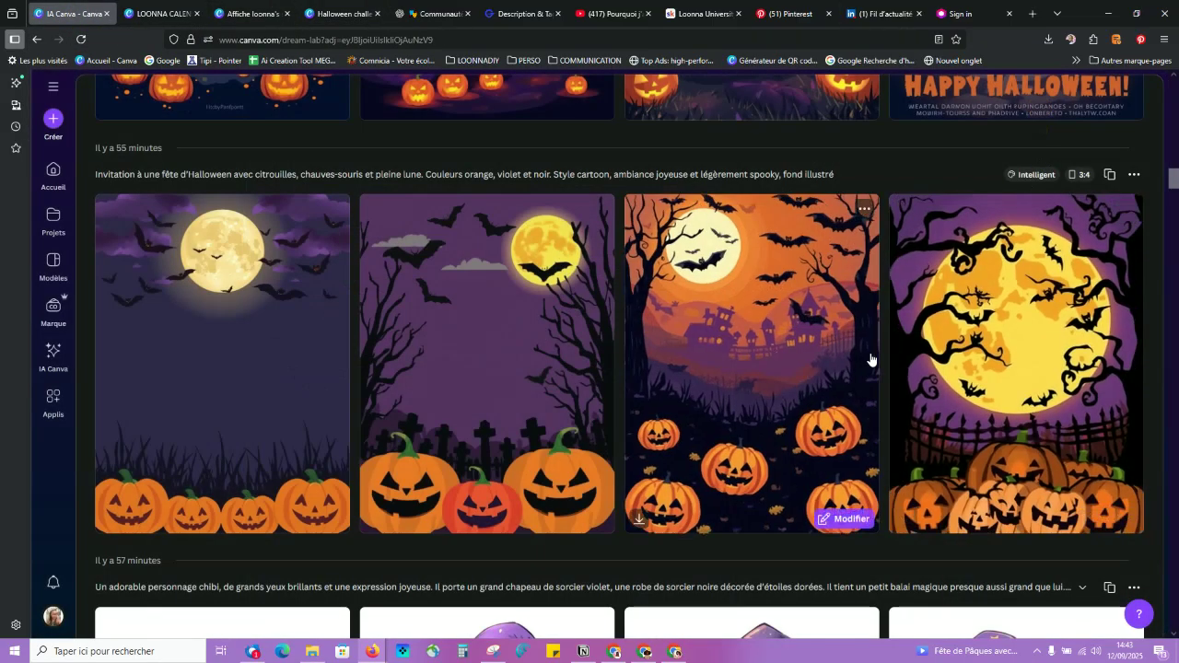
pyautogui.scroll(8, 827, 387)
pyautogui.scroll(2, 827, 387)
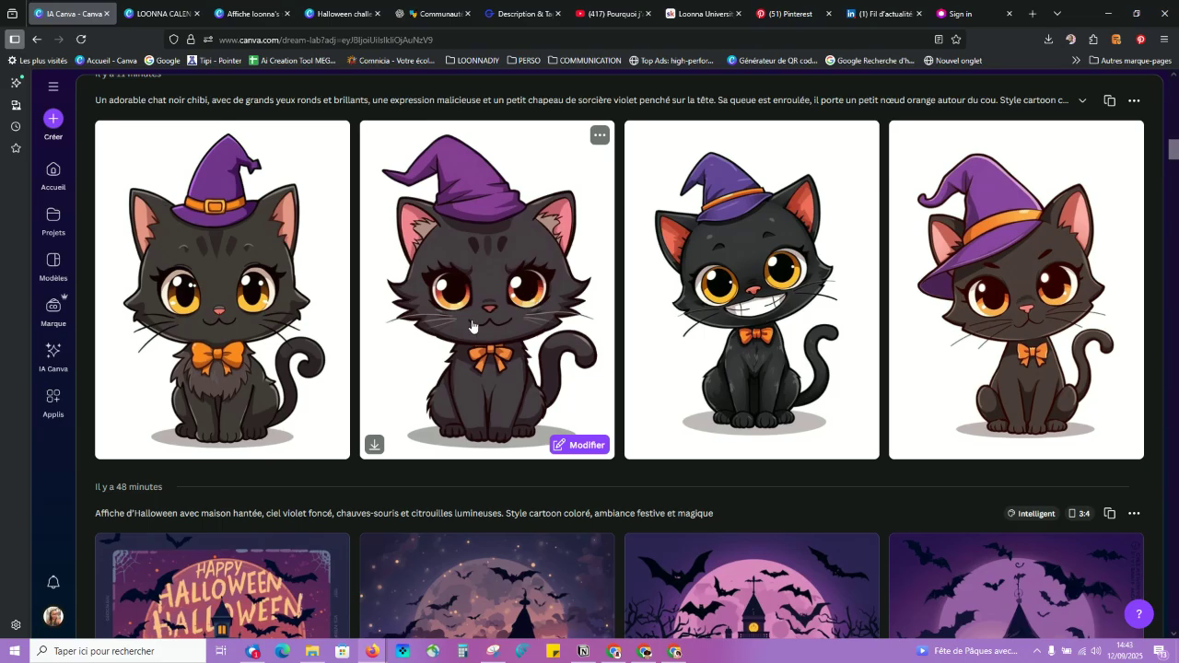
pyautogui.click(230, 290)
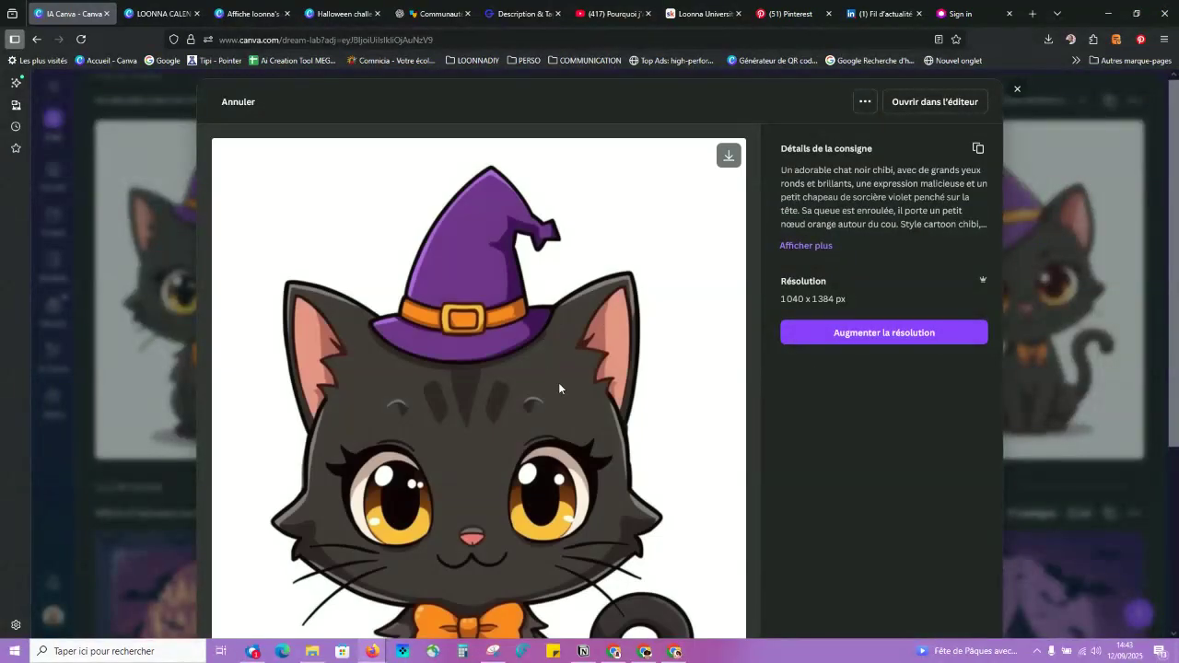
pyautogui.click(866, 103)
pyautogui.click(953, 129)
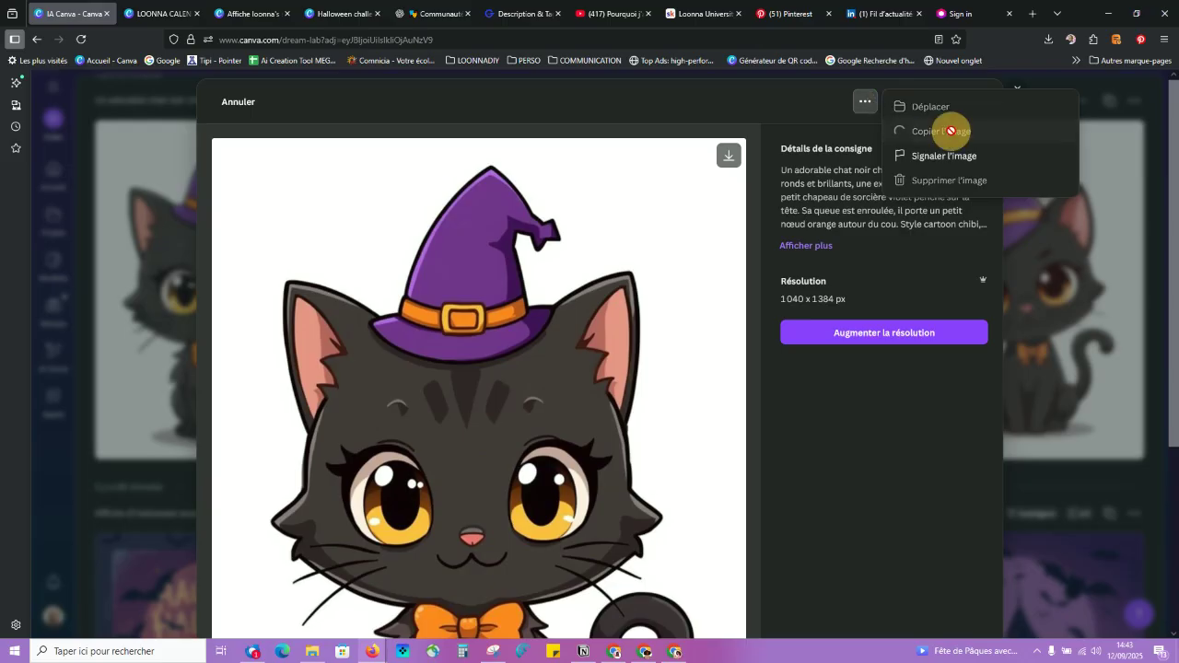
# Step: Return to the Halloween challenge design, shrink the wizard to about a third of the page width and place it near the left edge
pyautogui.click(341, 13)
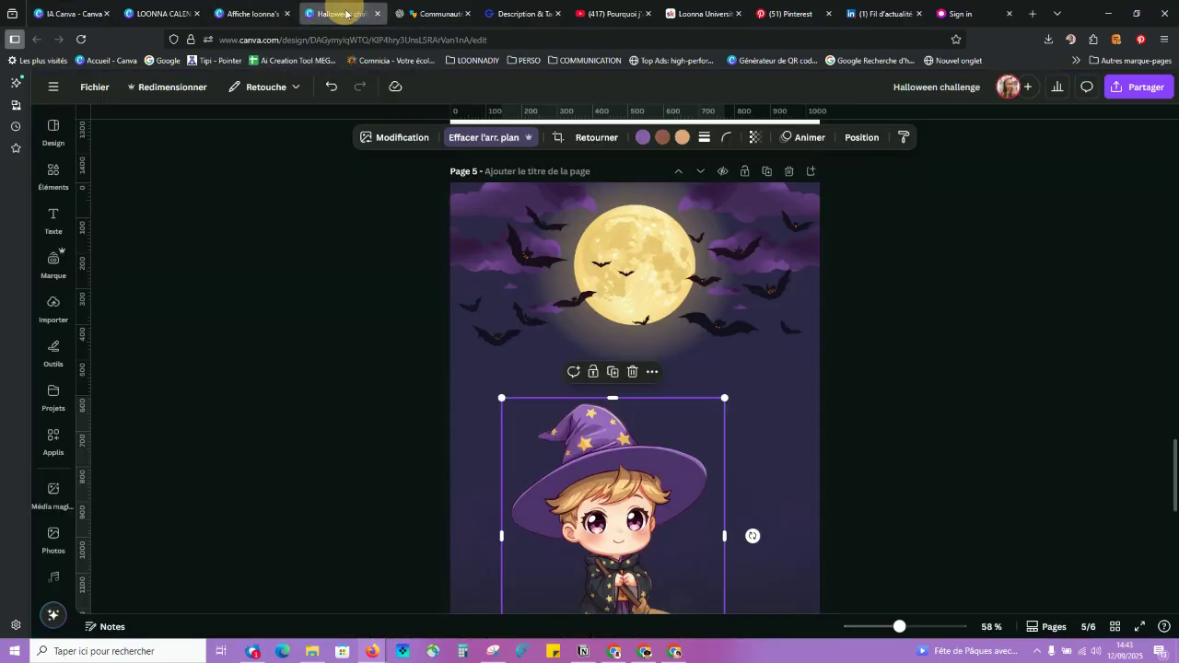
pyautogui.scroll(-2, 748, 301)
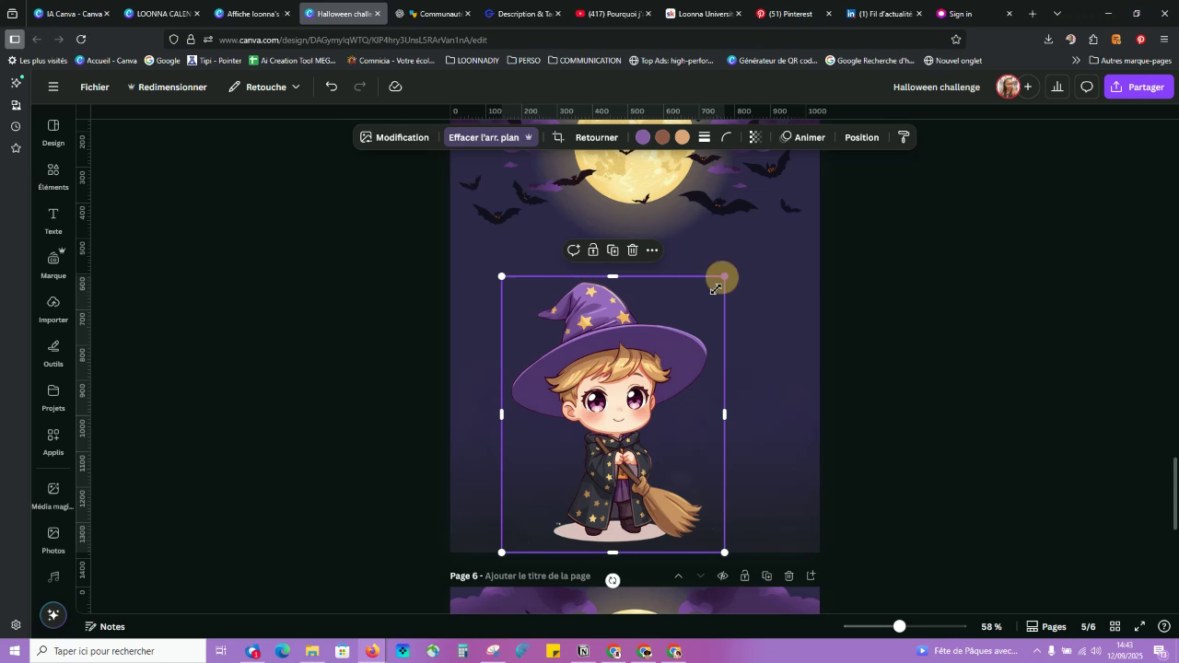
pyautogui.moveTo(724, 276); pyautogui.dragTo(651, 360)
pyautogui.moveTo(617, 418); pyautogui.dragTo(573, 374)
pyautogui.click(711, 440)
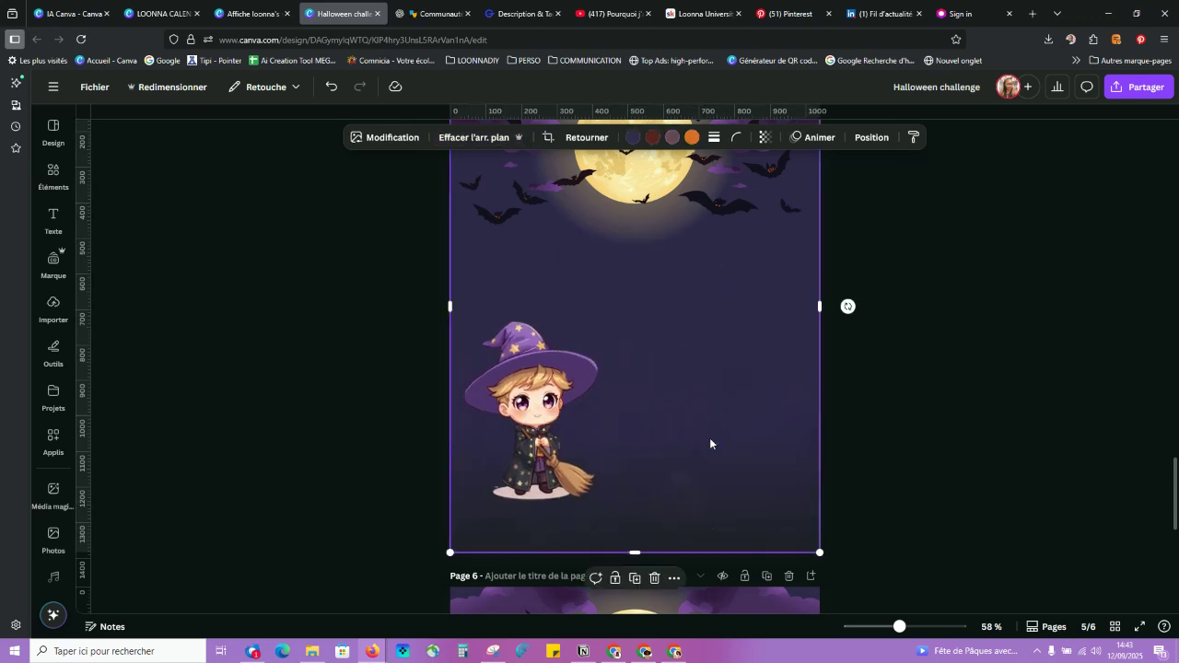
# Step: Paste the copied cat onto page 5, place it right of the wizard and remove its white background
pyautogui.hotkey('ctrl', 'v')
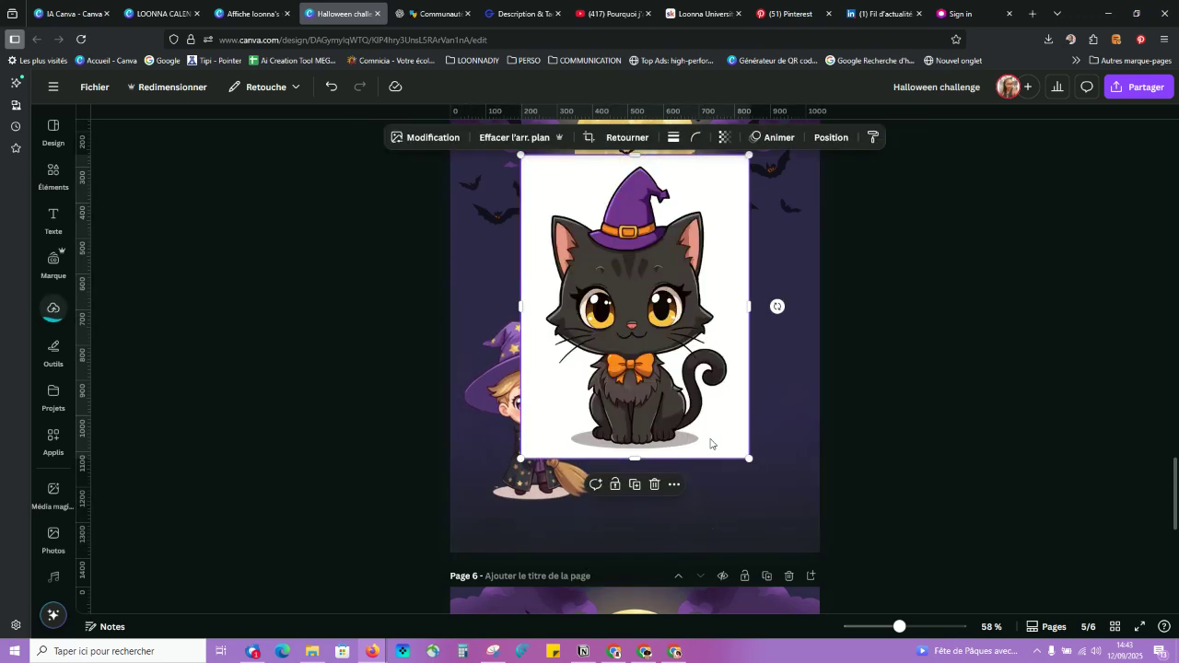
pyautogui.moveTo(613, 313); pyautogui.dragTo(661, 381)
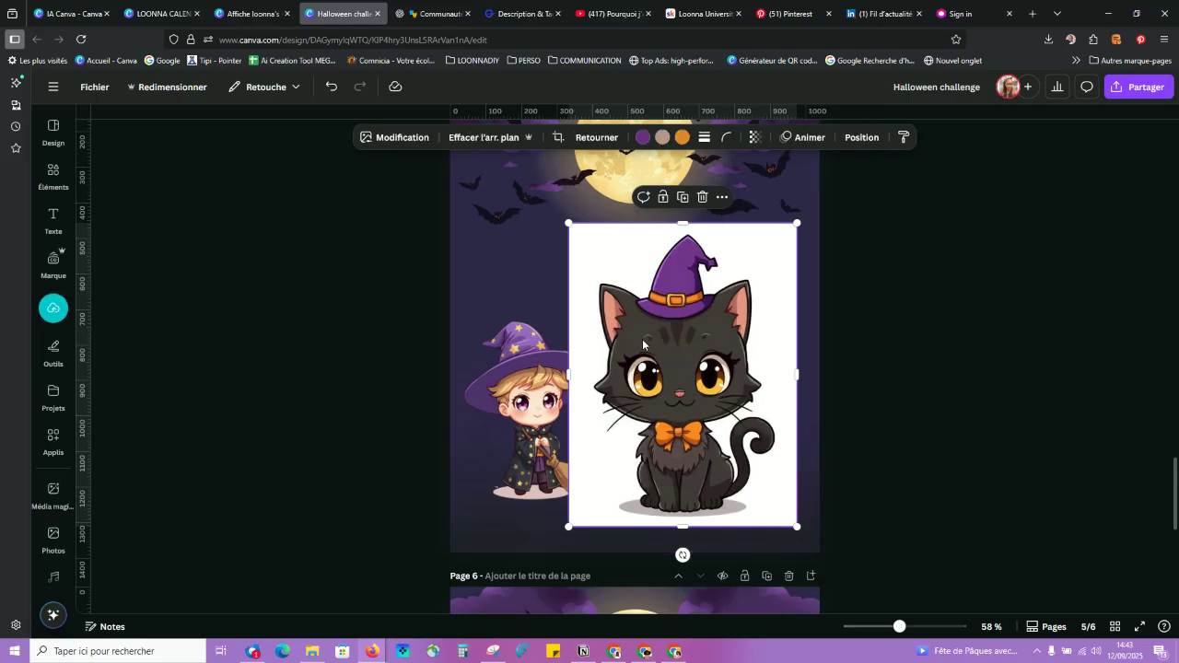
pyautogui.click(405, 138)
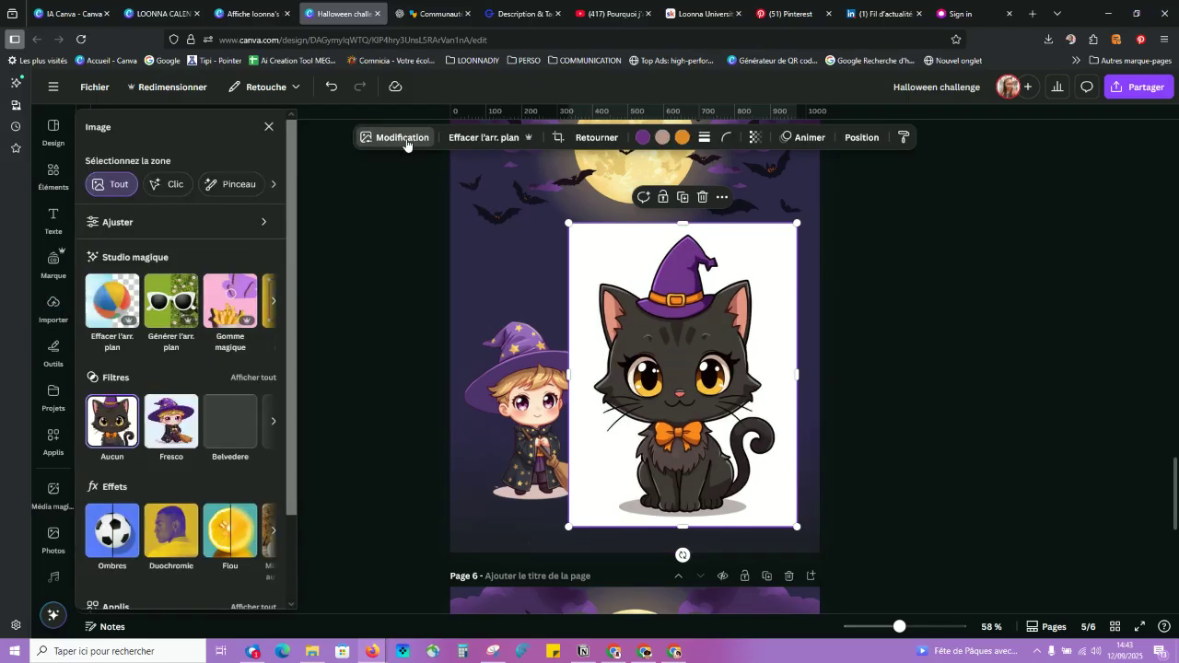
pyautogui.click(110, 321)
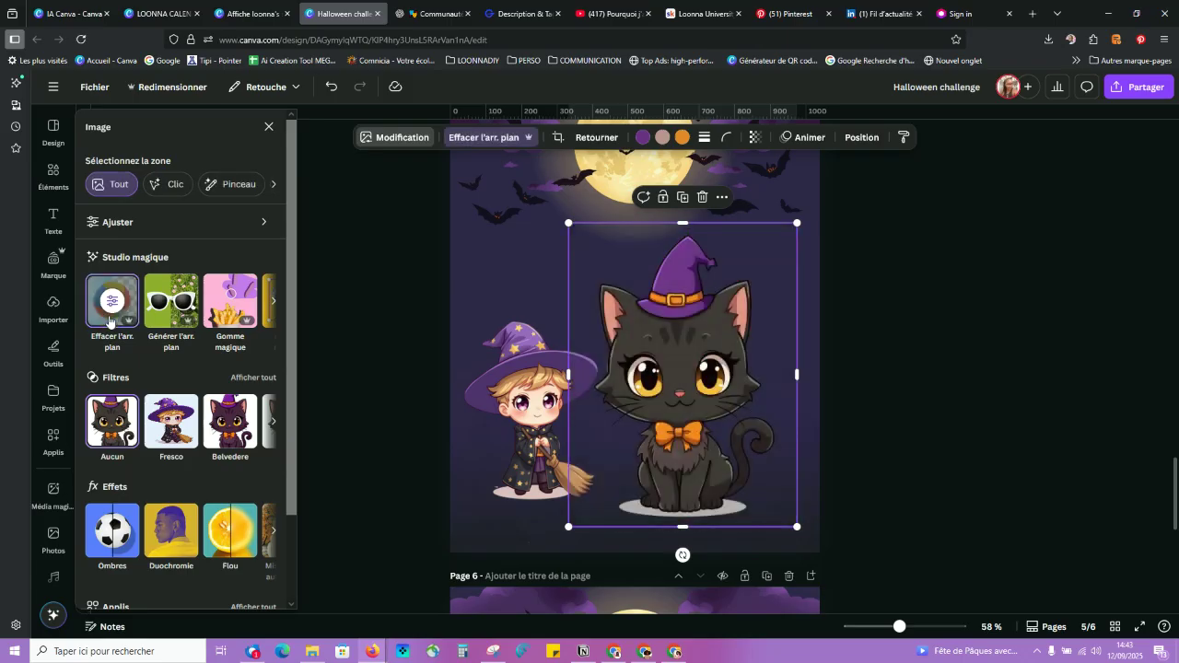
# Step: Shrink the cat, enlarge the wizard to about 60% of the page width, and place the cat beside him at the foot of page 5
pyautogui.moveTo(569, 223); pyautogui.dragTo(649, 293)
pyautogui.moveTo(710, 415); pyautogui.dragTo(685, 350)
pyautogui.moveTo(588, 411); pyautogui.dragTo(553, 321)
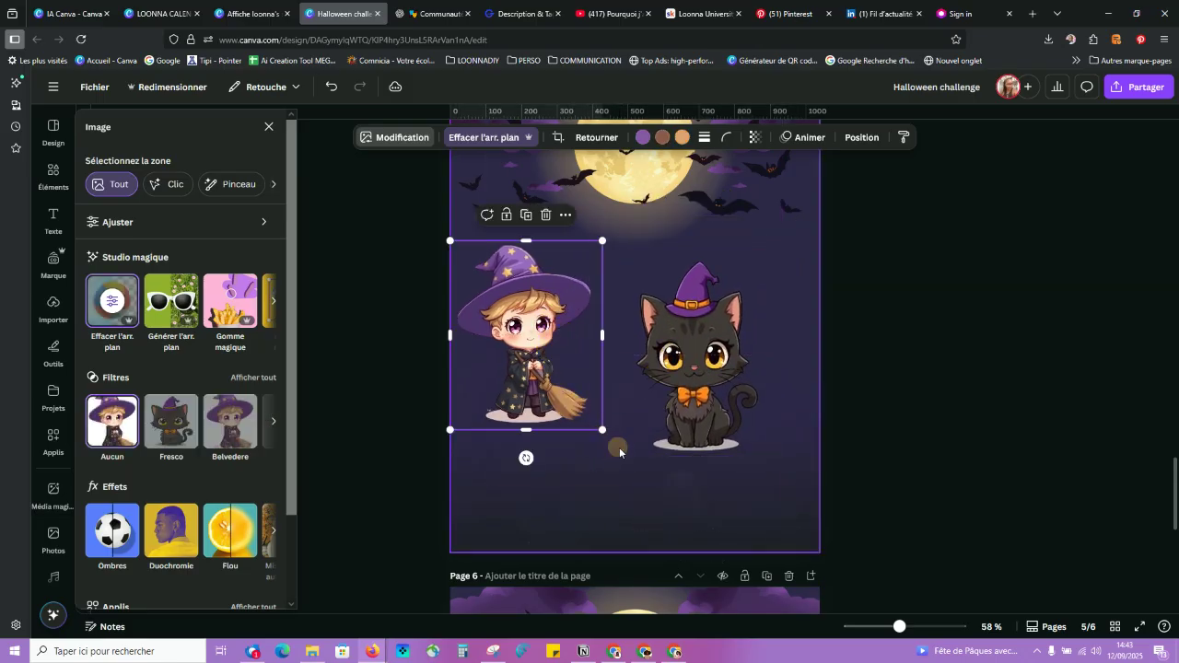
pyautogui.moveTo(604, 430); pyautogui.dragTo(670, 533)
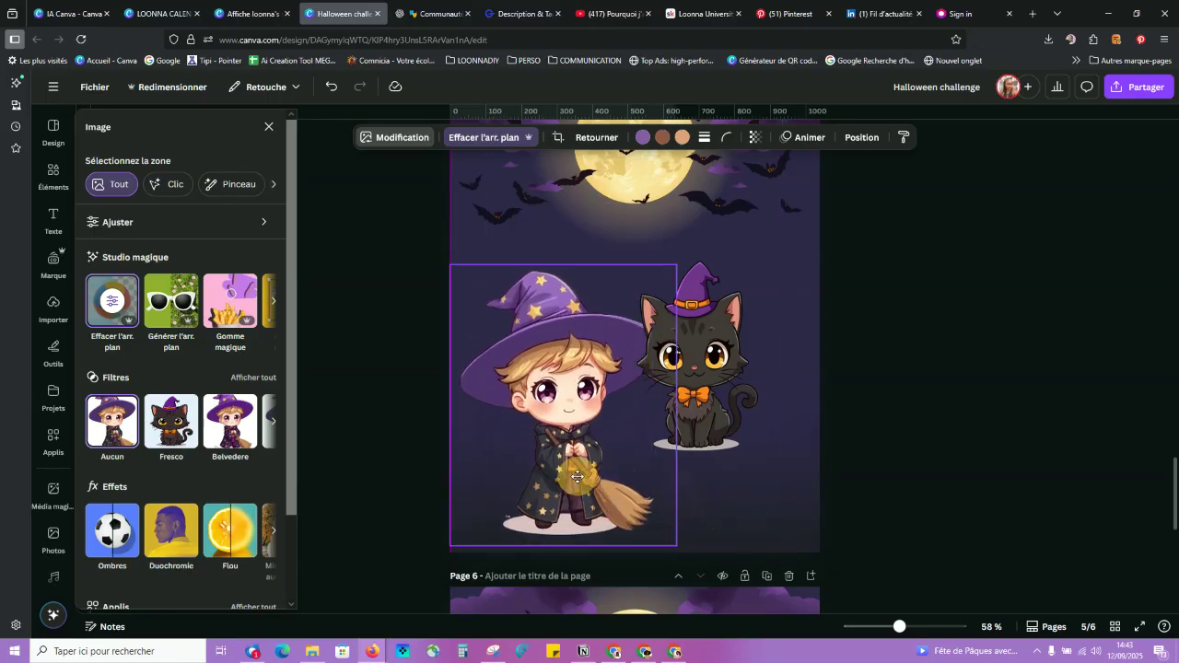
pyautogui.moveTo(704, 364); pyautogui.dragTo(691, 449)
# Step: Resize the wizard to about half the page width so he stands next to the cat without overlapping it
pyautogui.scroll(2, 789, 401)
pyautogui.click(565, 435)
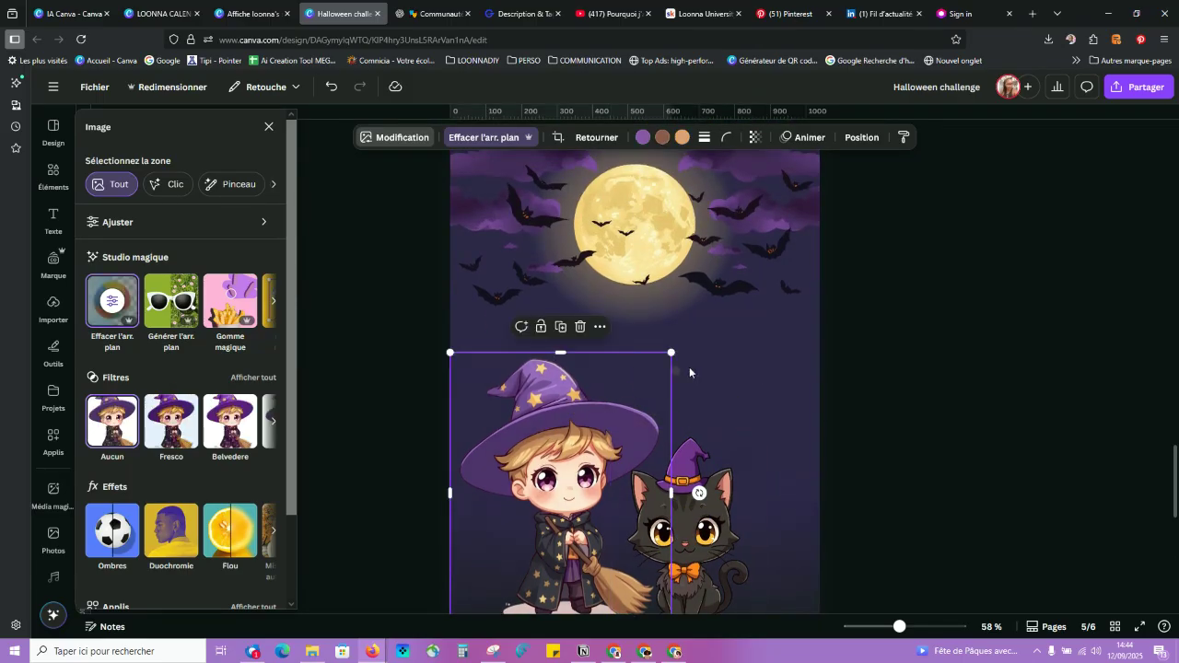
pyautogui.moveTo(671, 353); pyautogui.dragTo(557, 438)
pyautogui.scroll(-2, 553, 433)
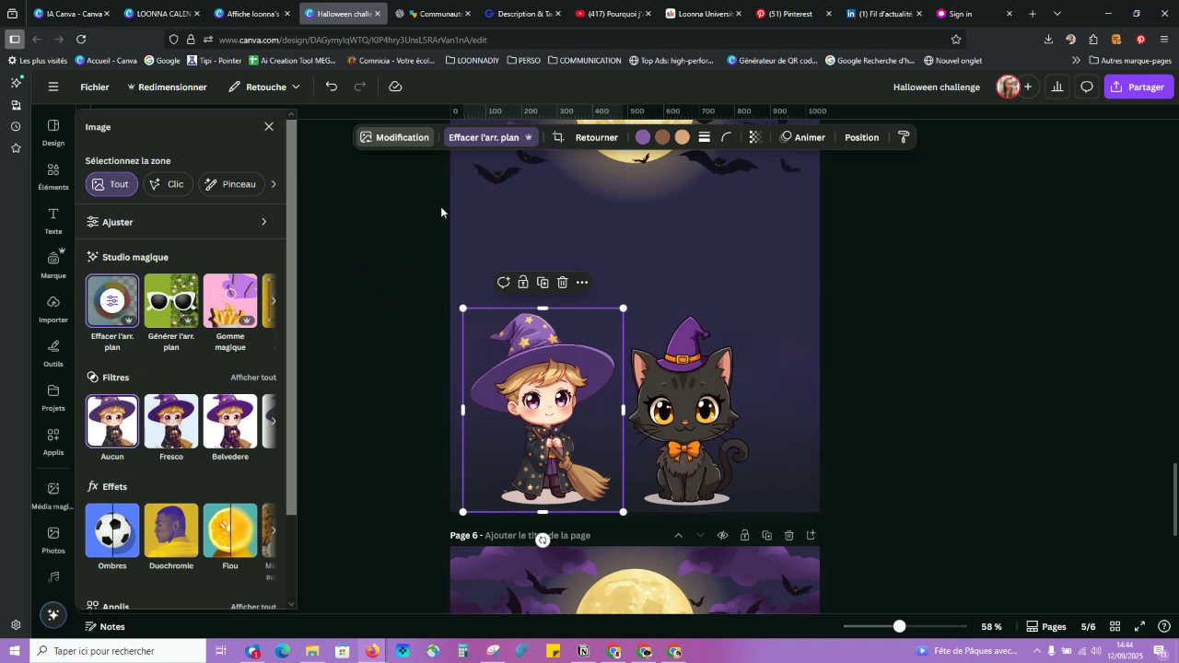
pyautogui.moveTo(464, 310); pyautogui.dragTo(451, 284)
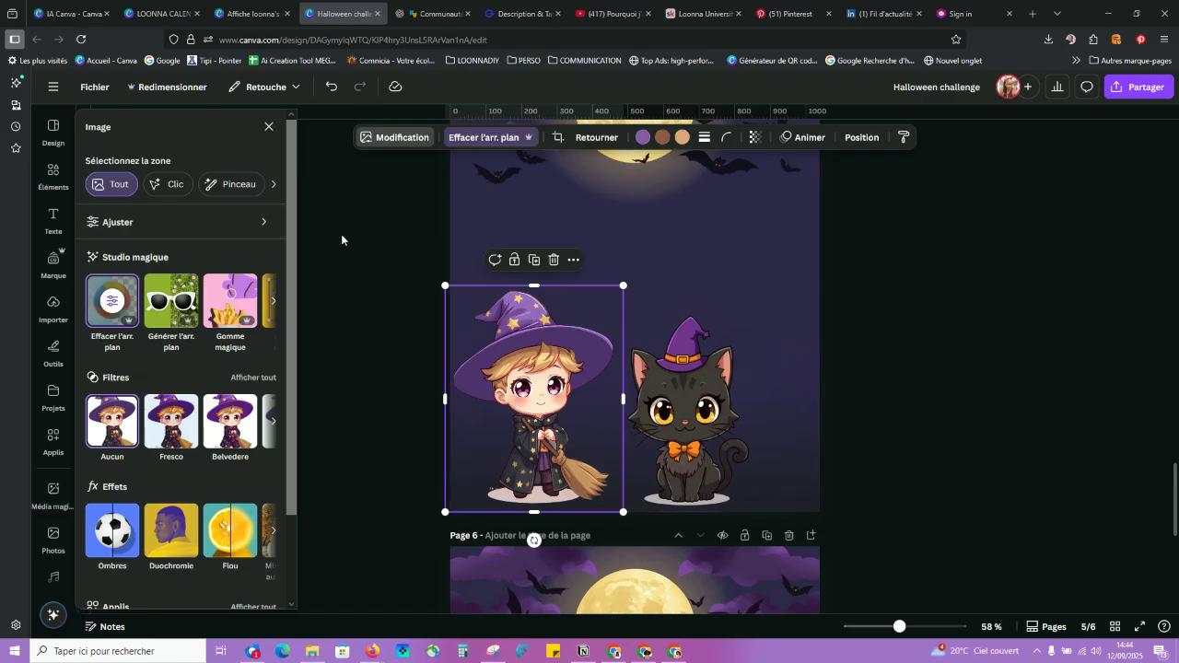
# Step: Search the design templates for "halloween" and browse the invitation and poster layouts
pyautogui.click(52, 131)
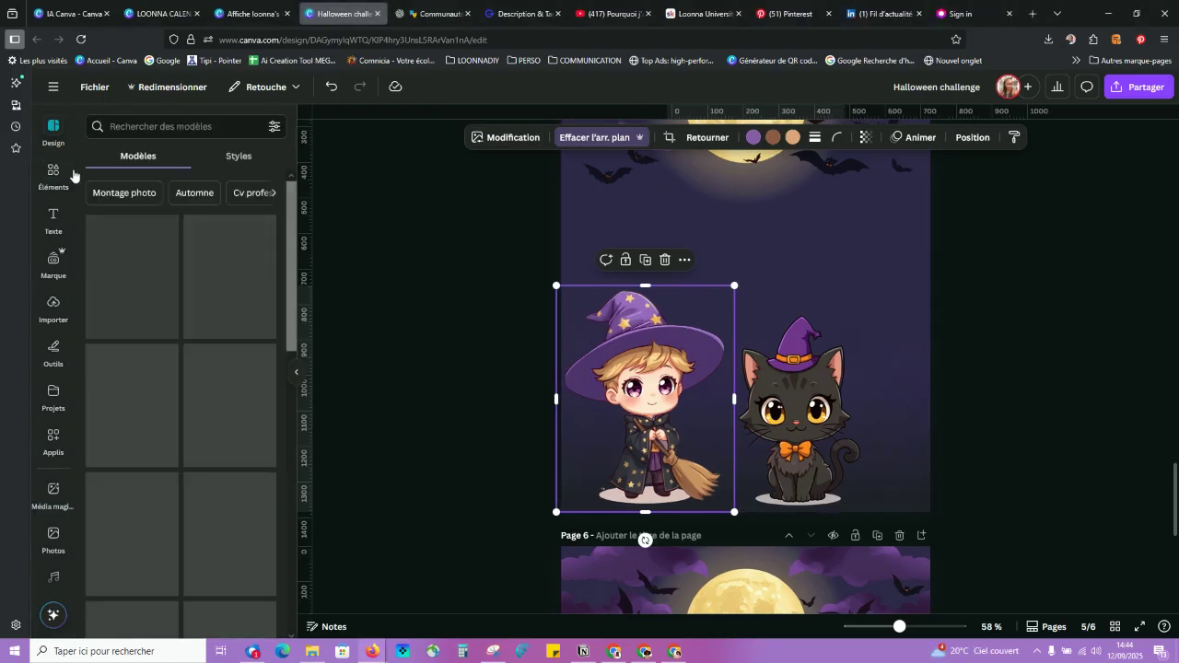
pyautogui.click(175, 124)
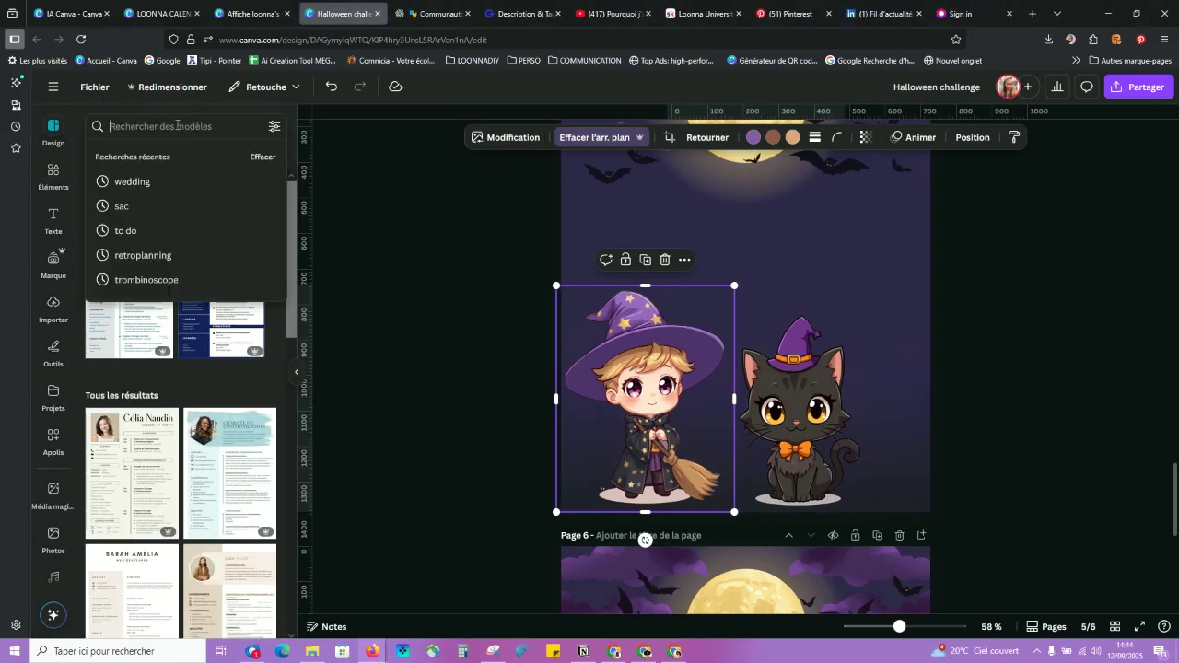
pyautogui.write('i')
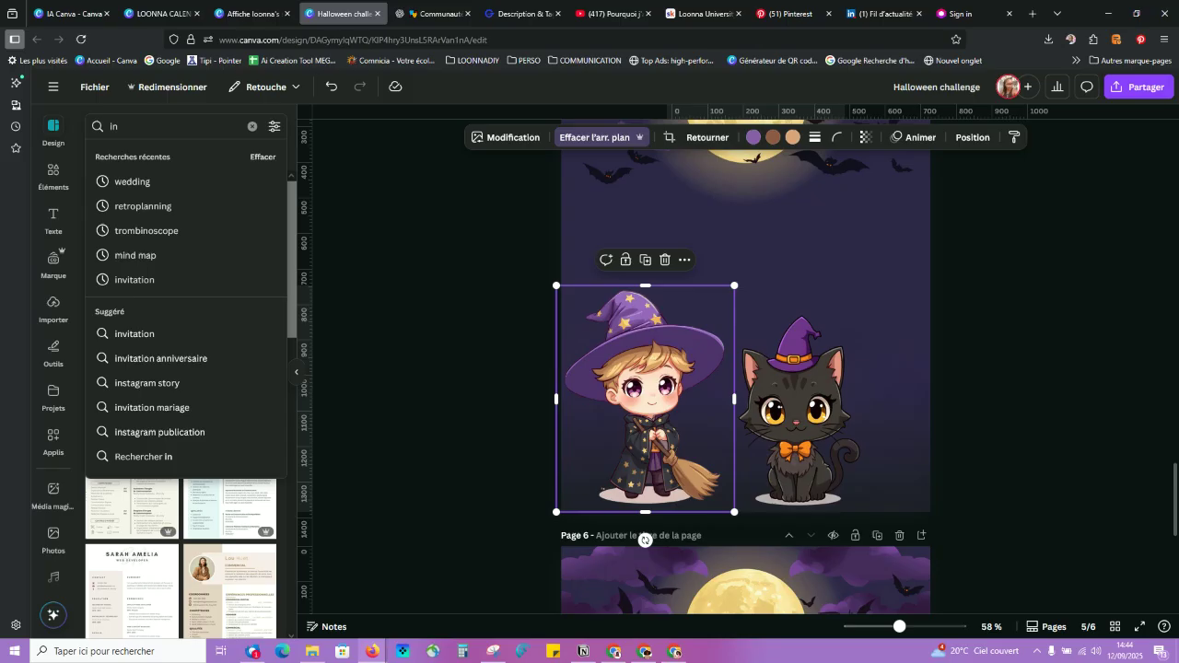
pyautogui.write('n')
pyautogui.press('BackSpace')
pyautogui.press('BackSpace')
pyautogui.write('hallo')
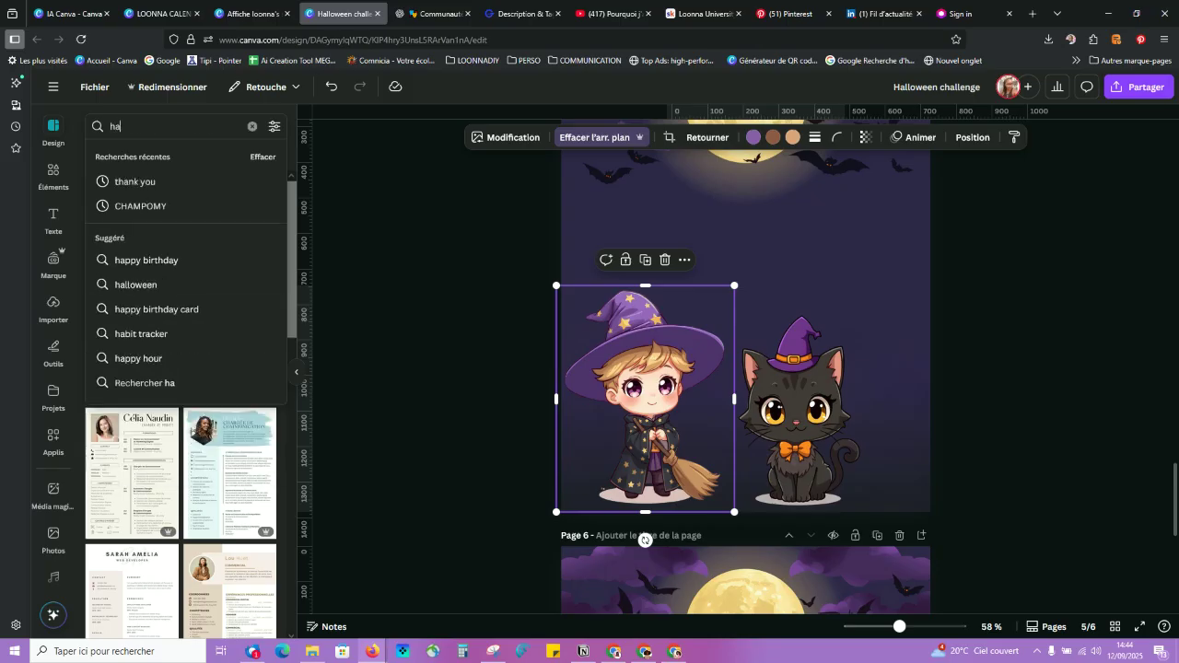
pyautogui.press('Return')
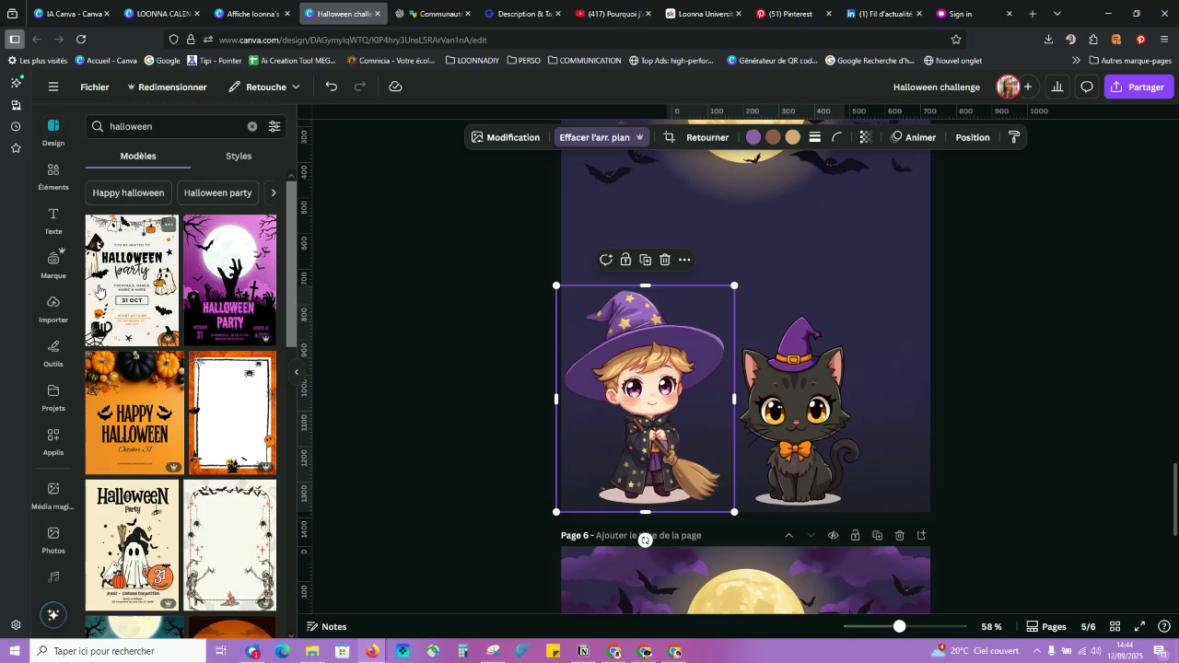
pyautogui.scroll(-1, 115, 290)
pyautogui.scroll(-5, 129, 253)
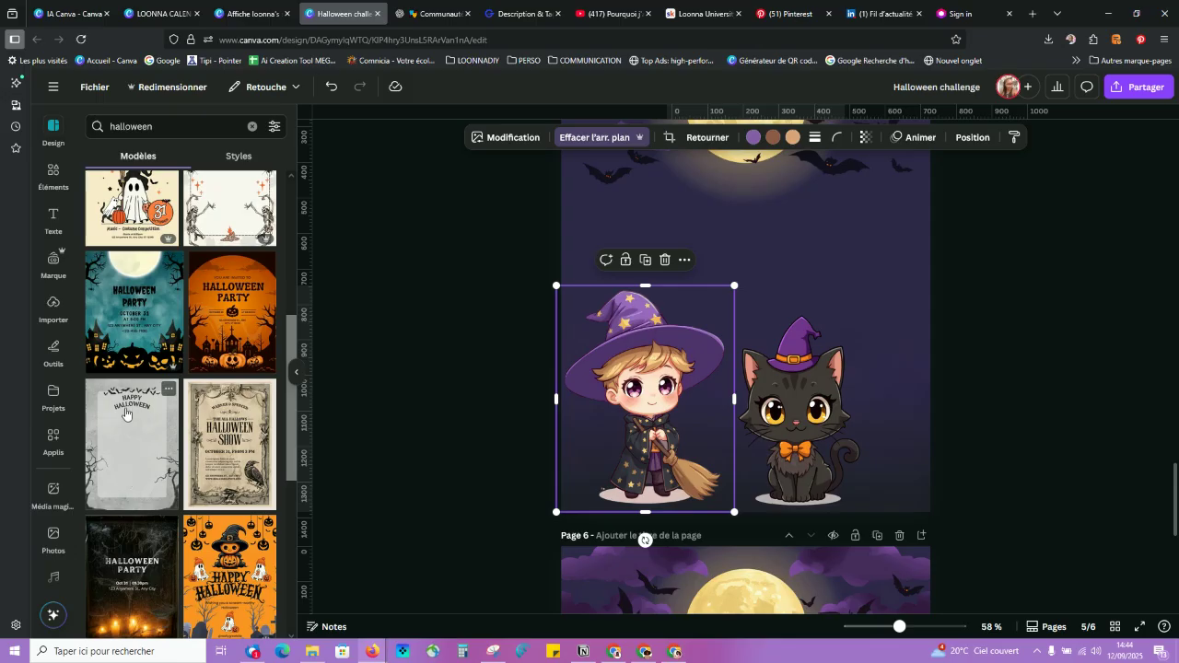
pyautogui.scroll(-4, 209, 398)
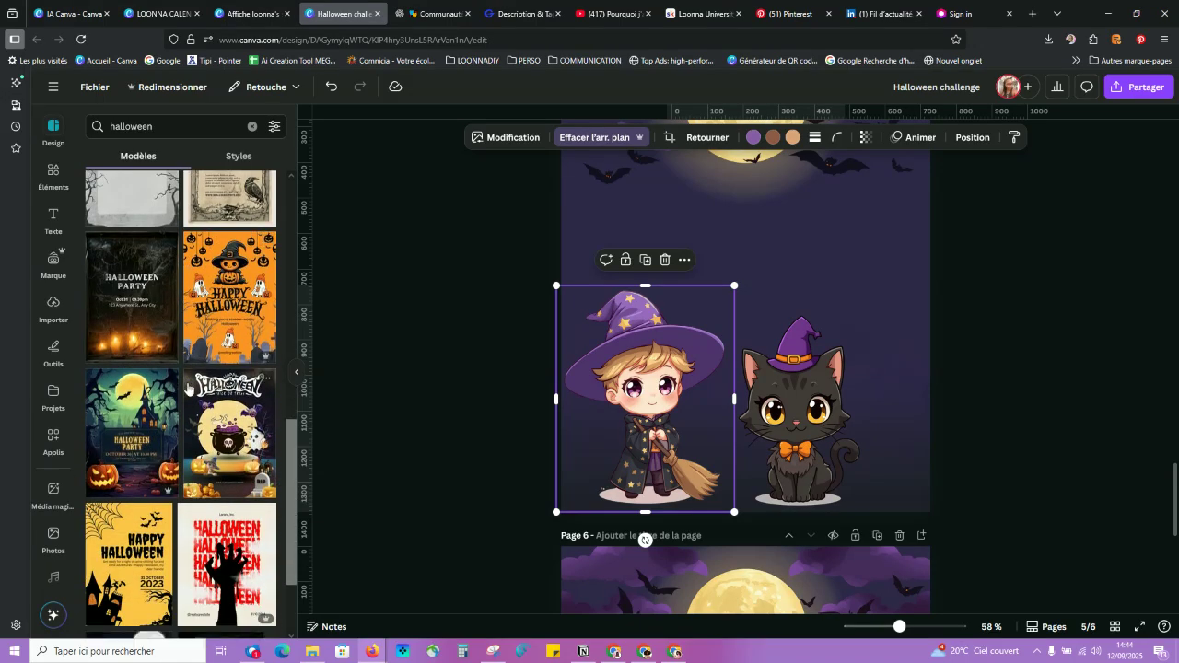
# Step: Shrink the cat on page 5 and place it in the page's lower left corner
pyautogui.click(290, 374)
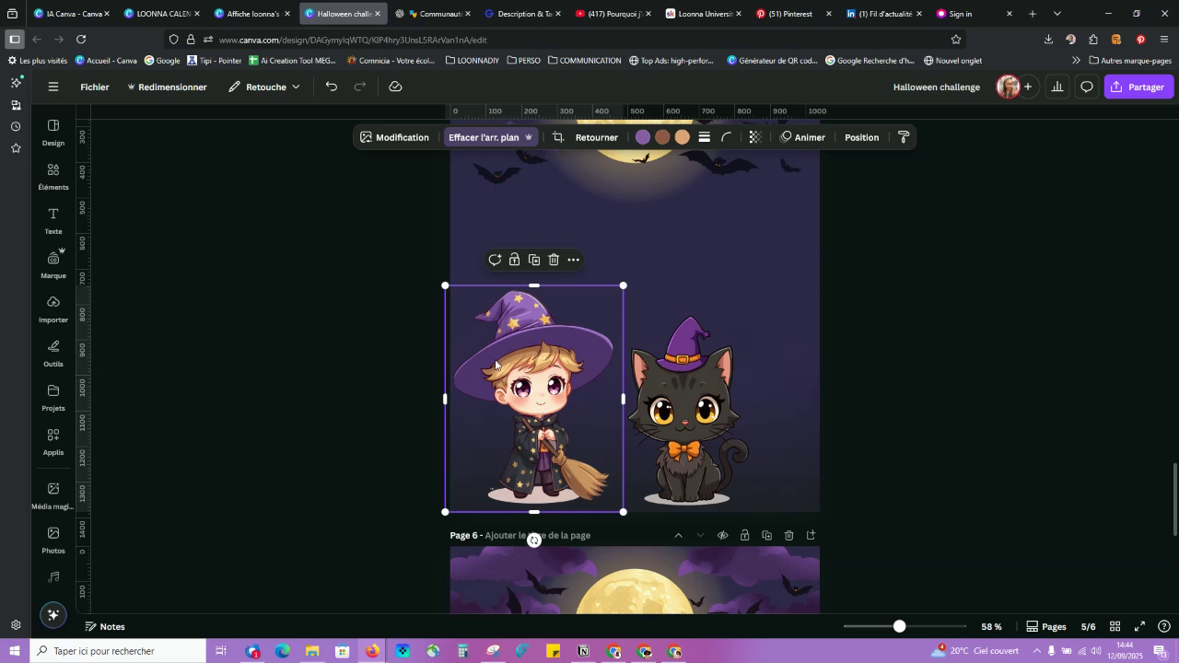
pyautogui.scroll(2, 505, 363)
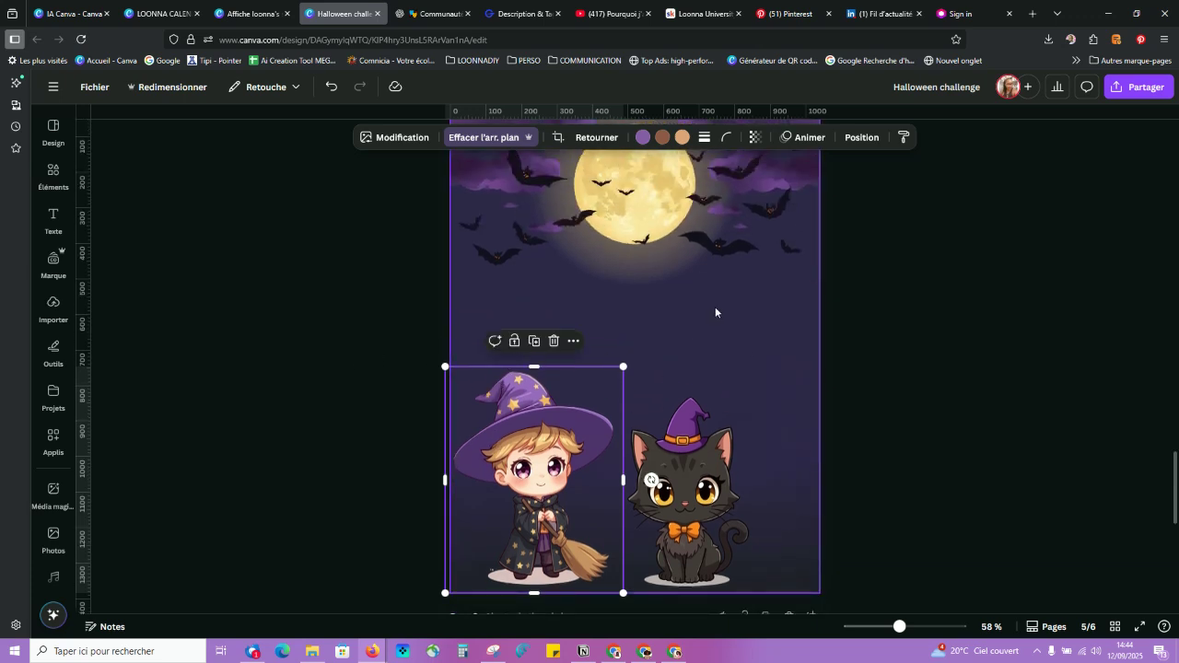
pyautogui.click(710, 446)
pyautogui.moveTo(765, 388); pyautogui.dragTo(706, 464)
pyautogui.moveTo(612, 518); pyautogui.dragTo(456, 520)
# Step: Move the wizard to the lower right of page 5, enlarge him to about 54% of the page width, and place the cat left of his feet
pyautogui.click(538, 394)
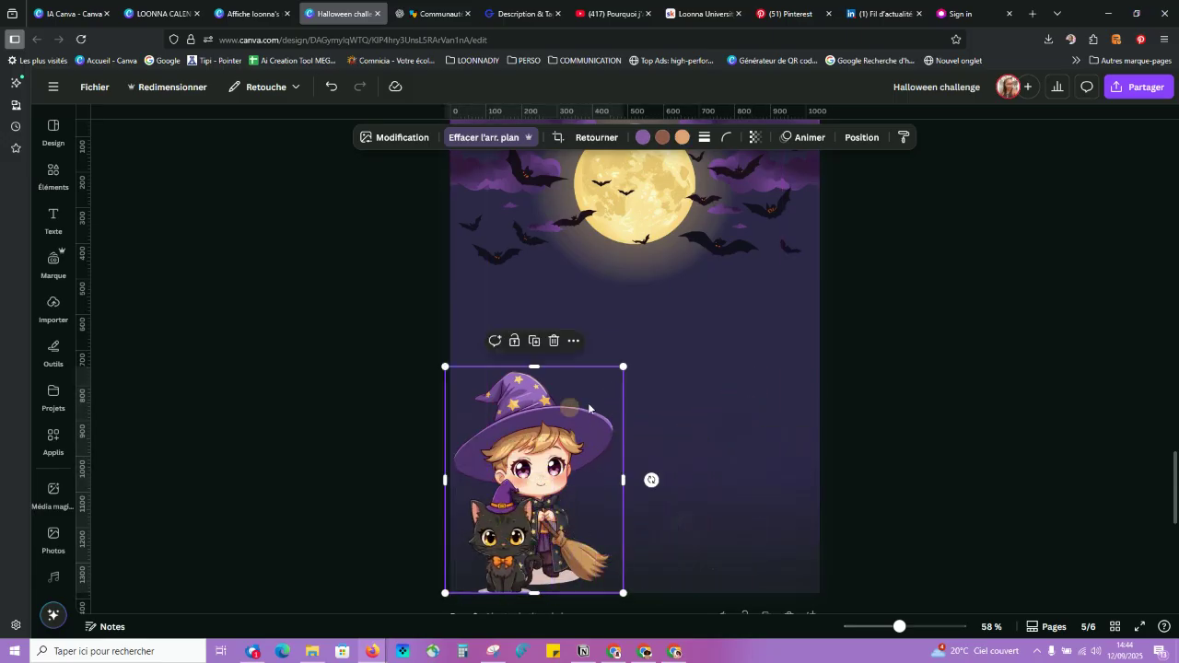
pyautogui.moveTo(538, 393); pyautogui.dragTo(732, 385)
pyautogui.moveTo(642, 361); pyautogui.dragTo(620, 334)
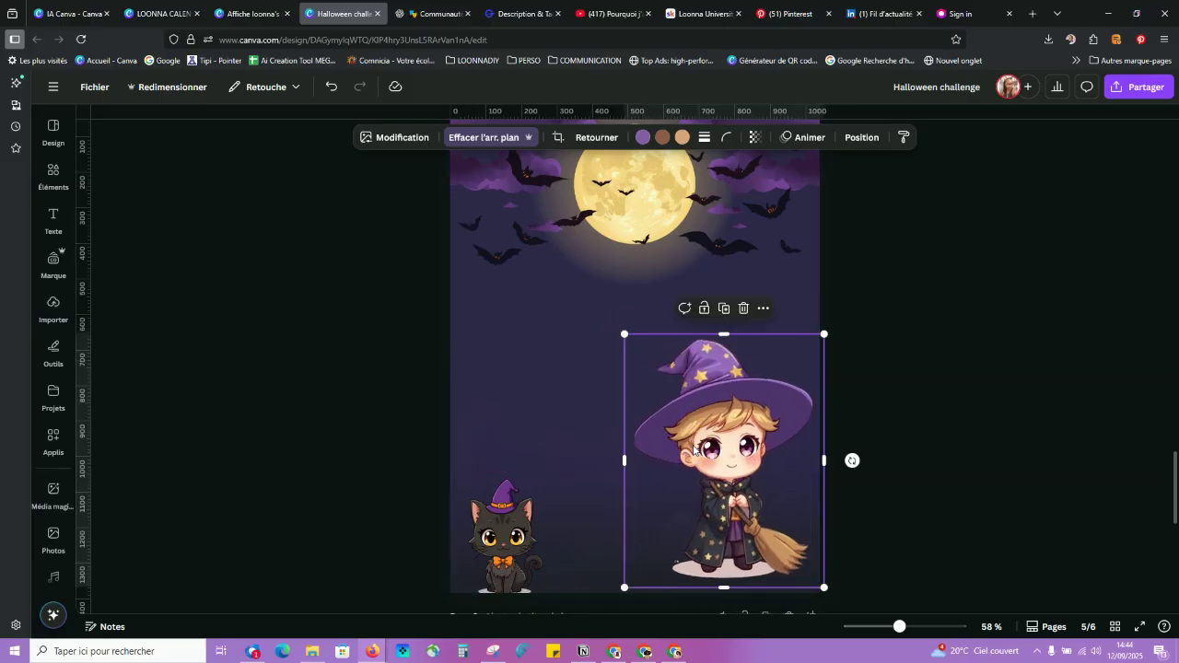
pyautogui.moveTo(522, 544); pyautogui.dragTo(664, 532)
pyautogui.moveTo(609, 467); pyautogui.dragTo(604, 459)
# Step: Switch to the Canva AI image page, close the open cat picture and look through the generated chibi witches for another character
pyautogui.click(96, 14)
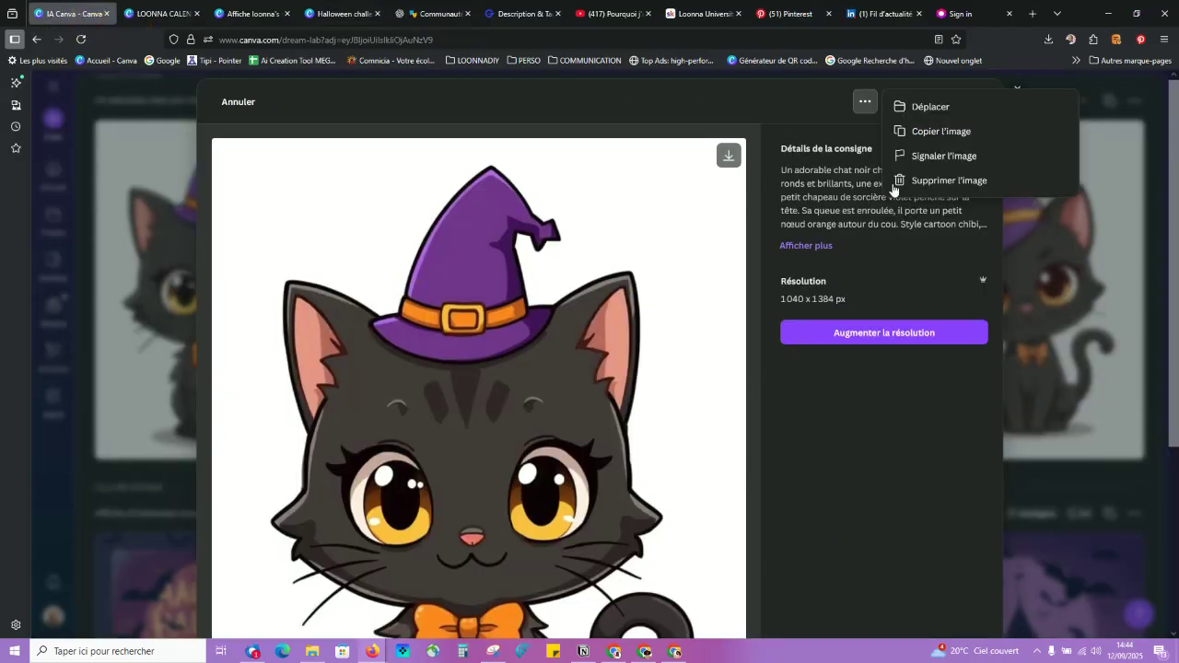
pyautogui.click(1077, 261)
pyautogui.scroll(-3, 743, 340)
pyautogui.scroll(10, 742, 340)
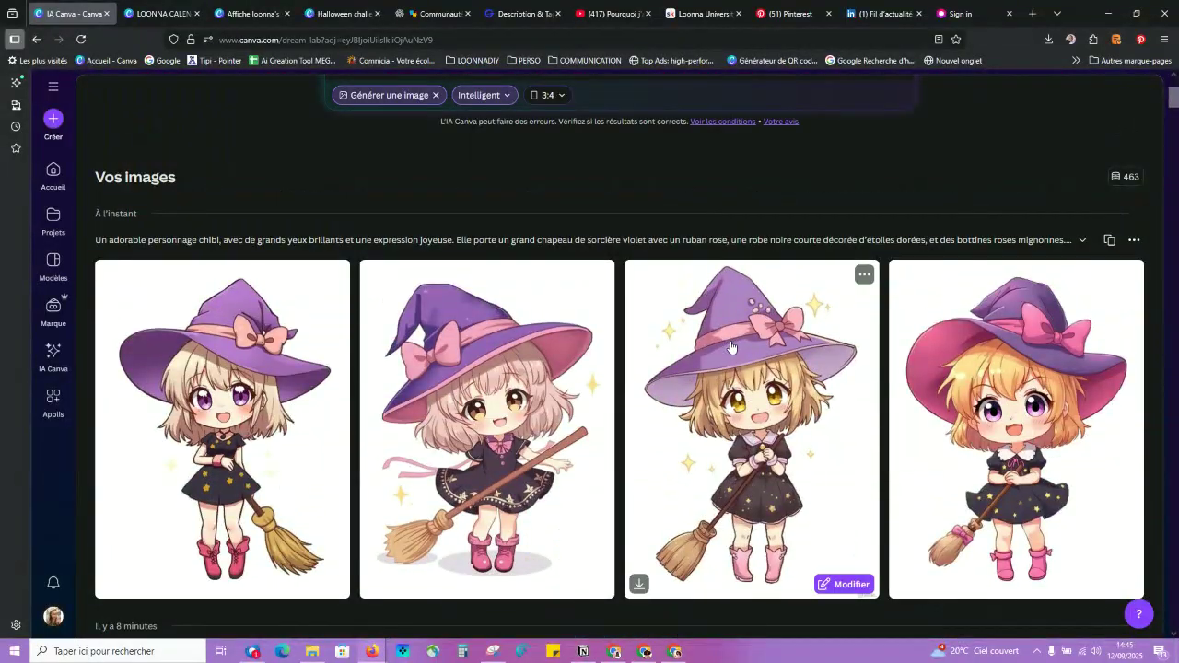
pyautogui.scroll(-10, 732, 346)
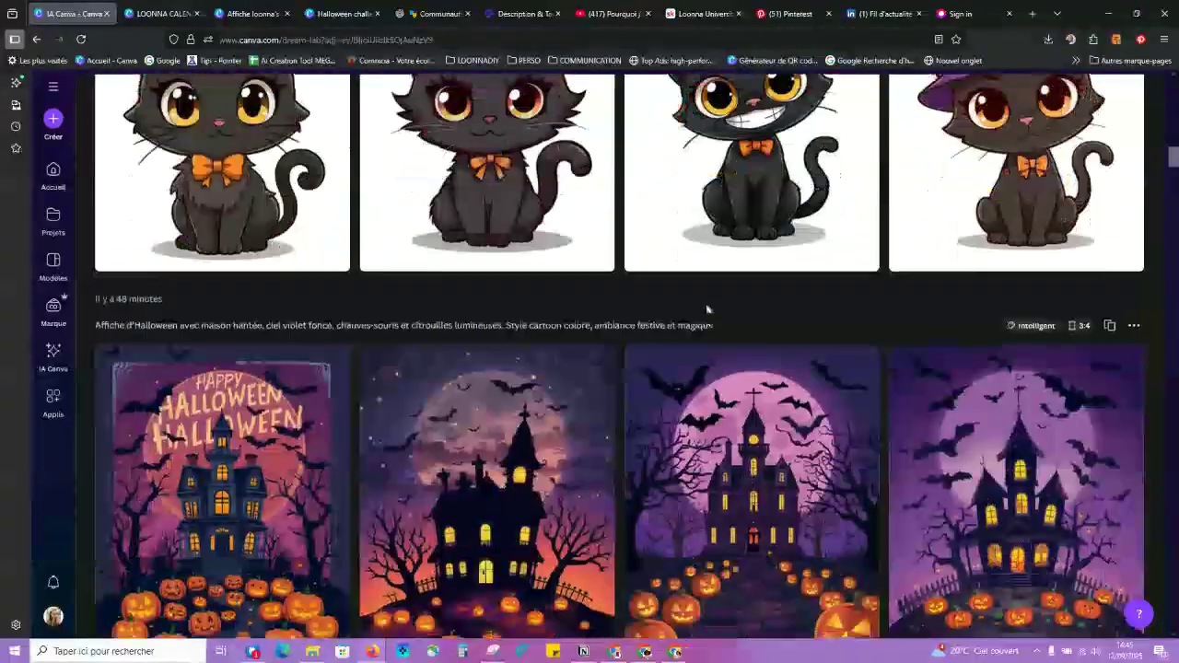
pyautogui.scroll(-10, 696, 347)
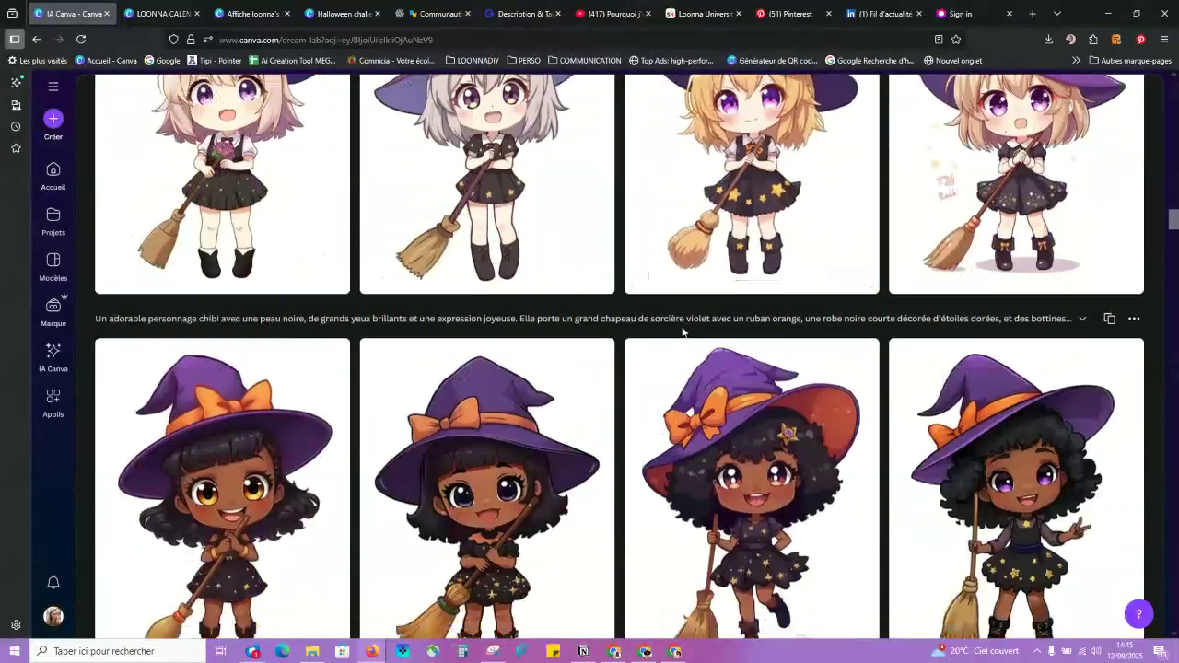
pyautogui.scroll(2, 645, 369)
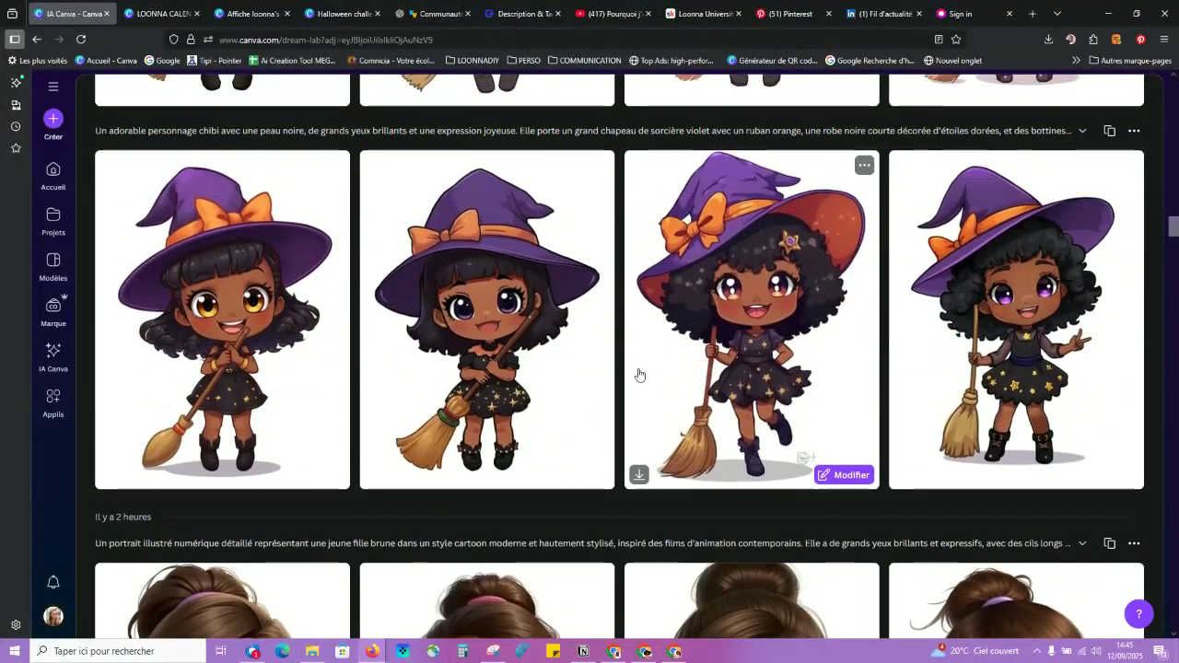
pyautogui.moveTo(735, 308)
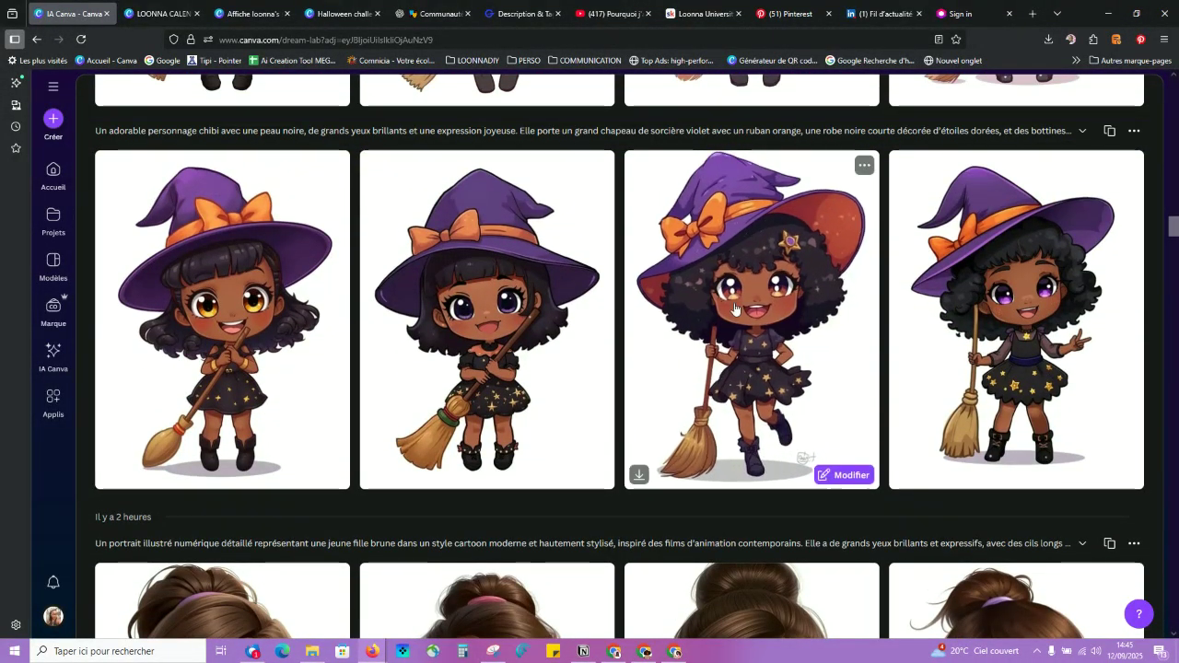
# Step: Open the curly-haired chibi witch in the starry dress who holds a broom and makes a peace sign, and copy the image
pyautogui.click(988, 295)
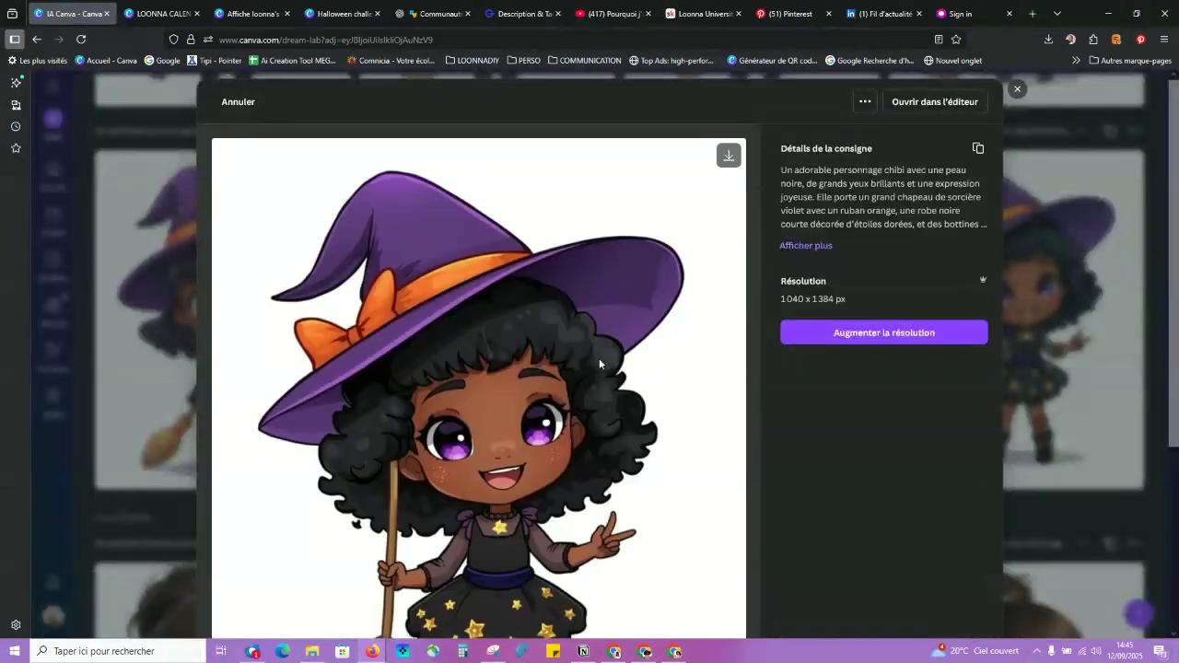
pyautogui.scroll(-1, 546, 305)
pyautogui.rightClick(547, 287)
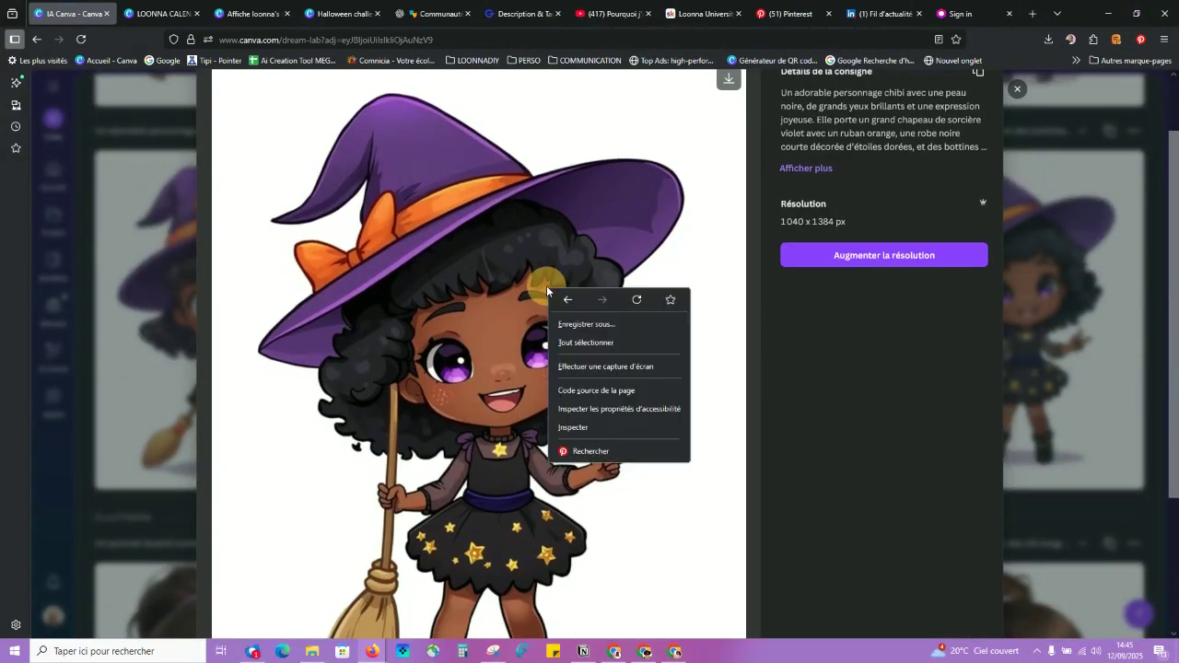
pyautogui.click(1061, 329)
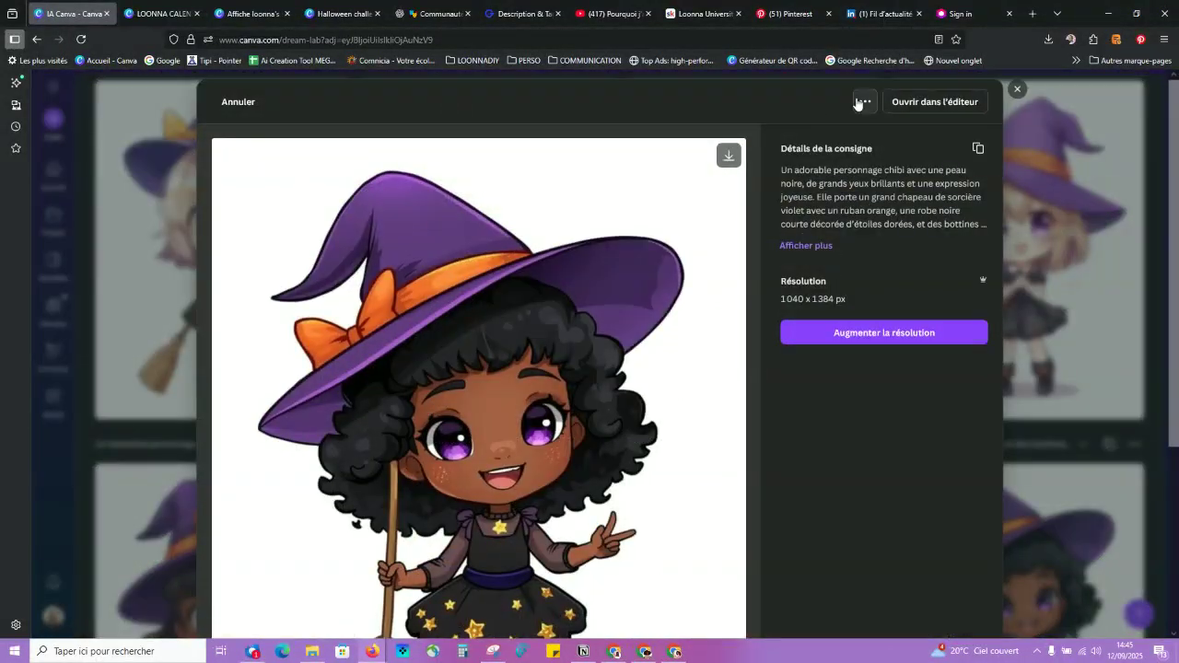
pyautogui.click(863, 102)
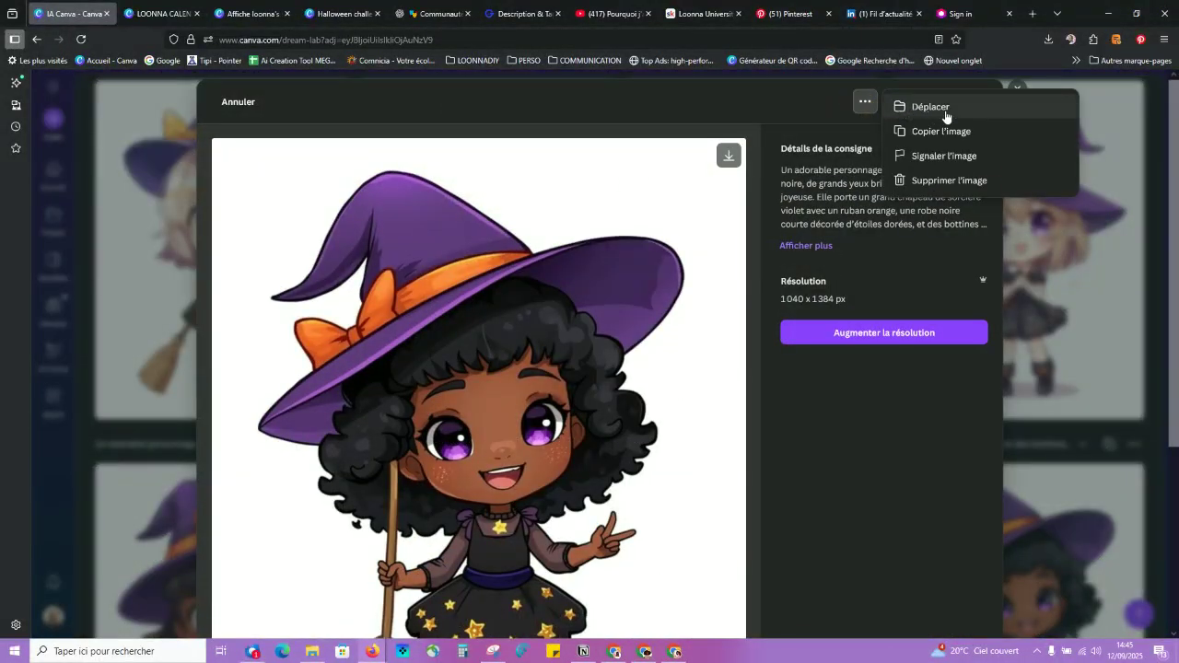
pyautogui.click(942, 131)
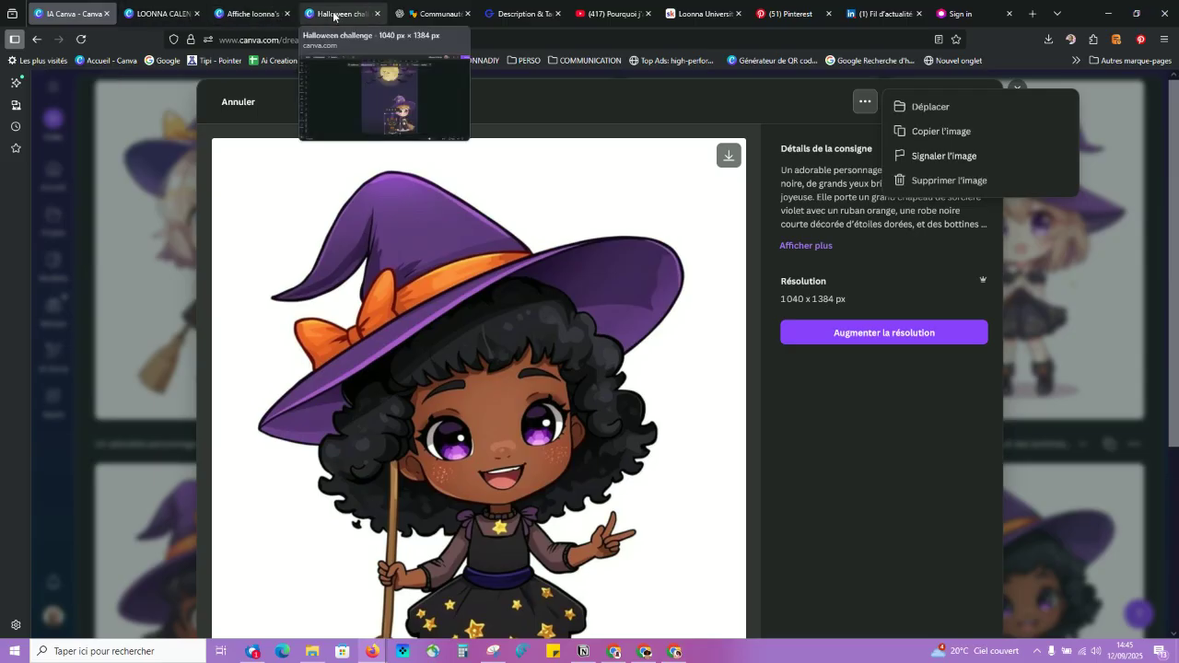
# Step: Paste the copied witch onto page 5 of the Halloween challenge design, move her to the lower left and remove her white background
pyautogui.click(341, 13)
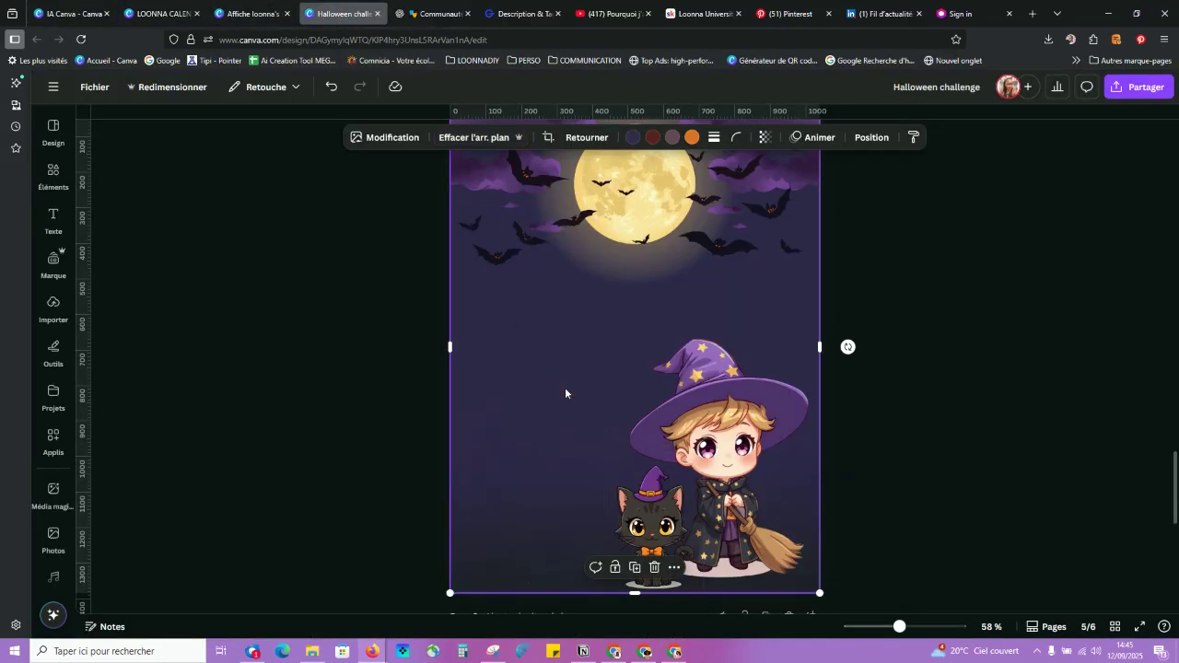
pyautogui.hotkey('ctrl', 'v')
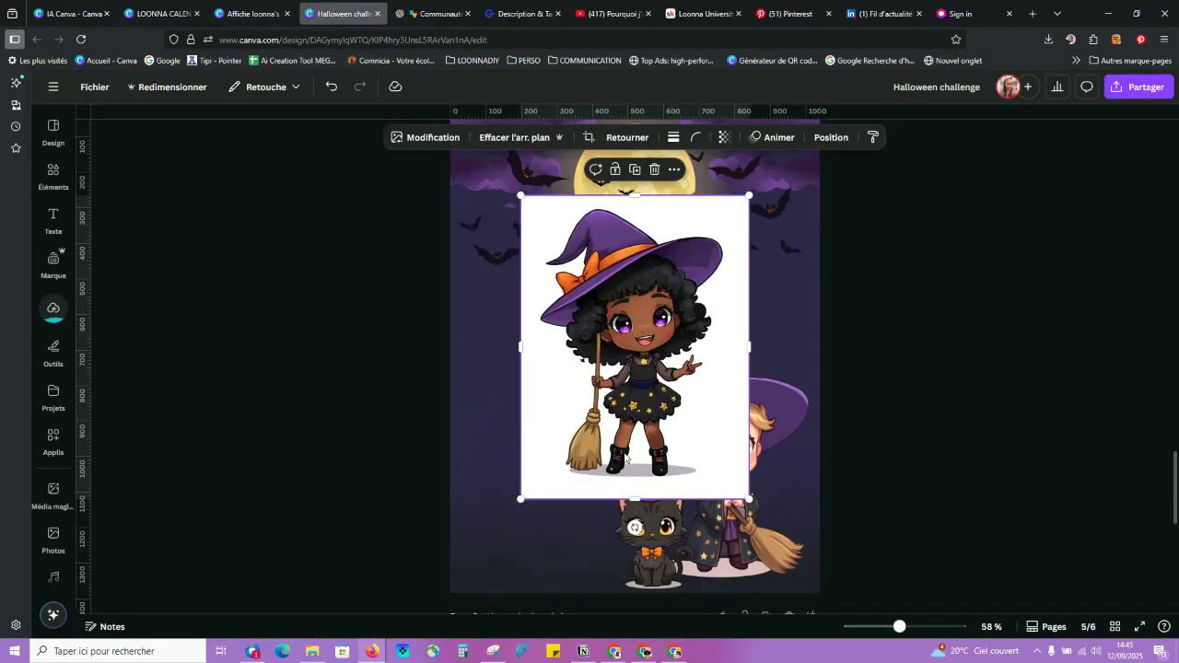
pyautogui.moveTo(606, 430); pyautogui.dragTo(531, 510)
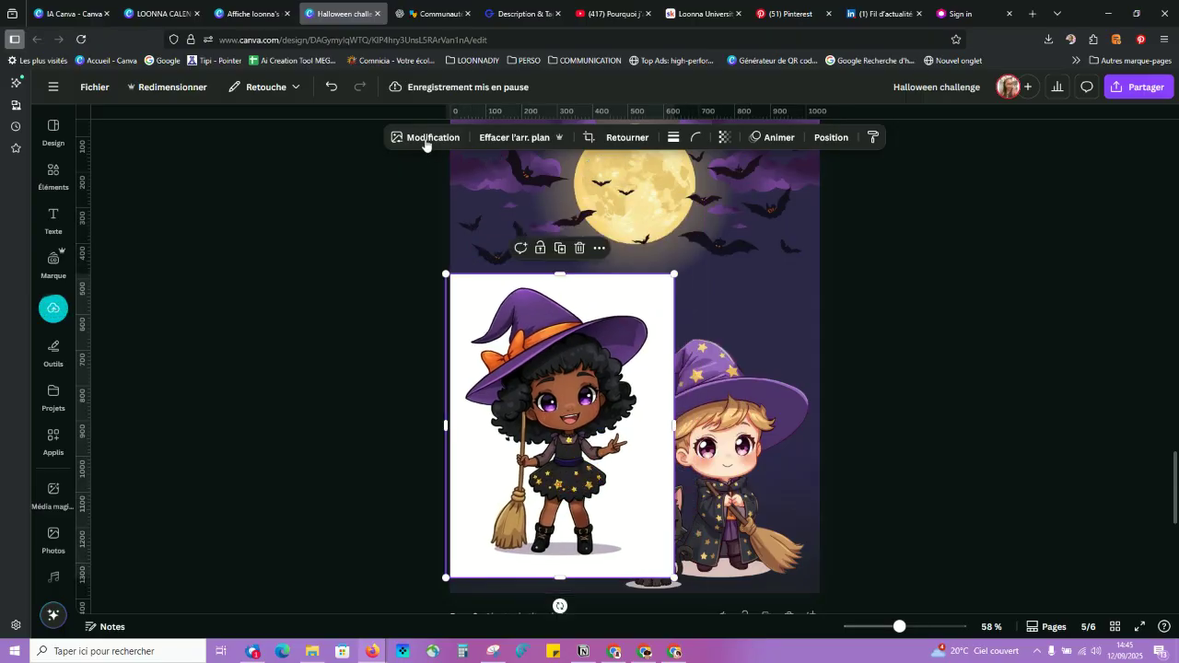
pyautogui.click(514, 137)
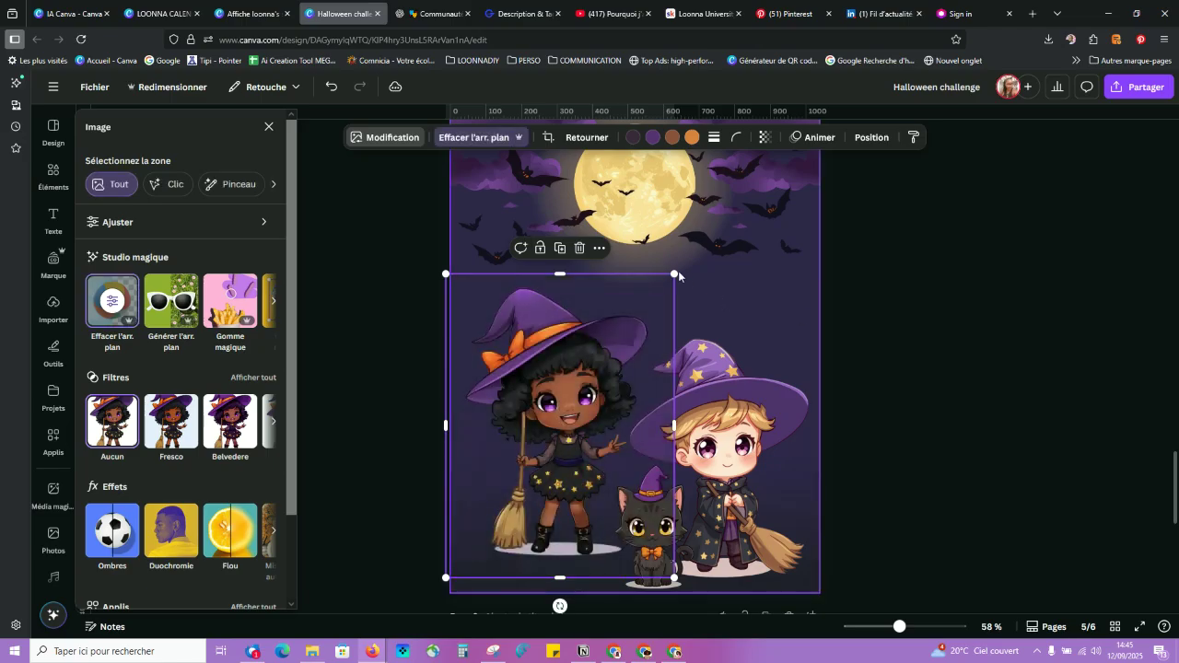
# Step: Resize the witch to about 45% of the page width and stand her directly left of the cat at the foot of page 5
pyautogui.moveTo(679, 275); pyautogui.dragTo(604, 368)
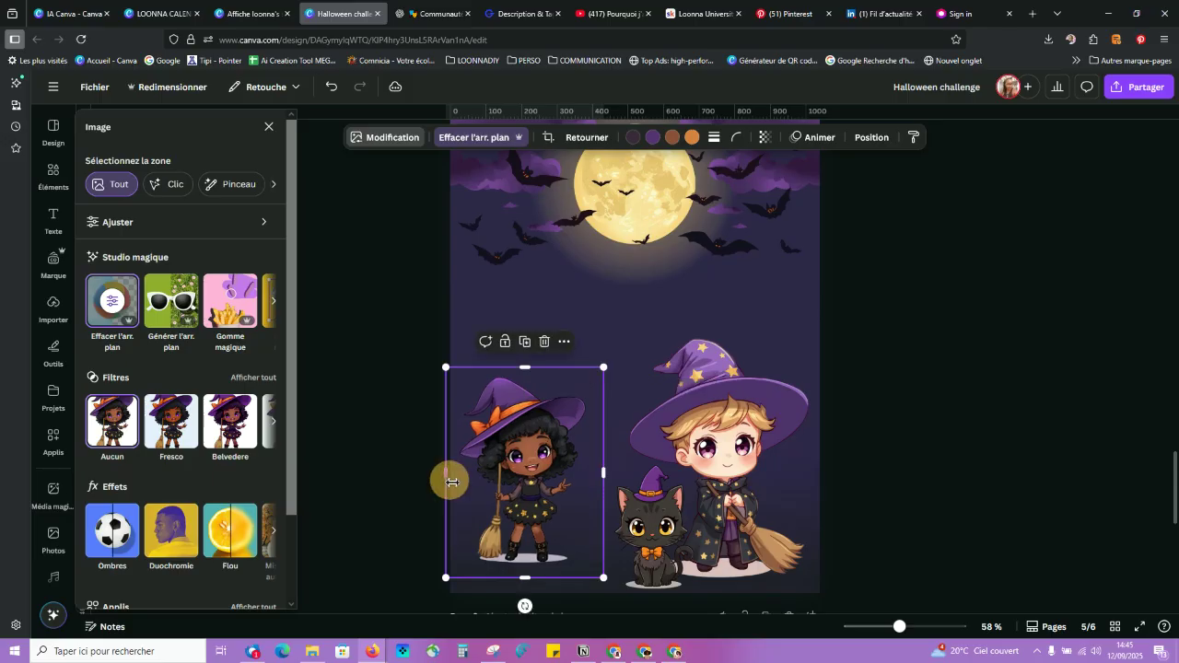
pyautogui.moveTo(486, 457); pyautogui.dragTo(519, 451)
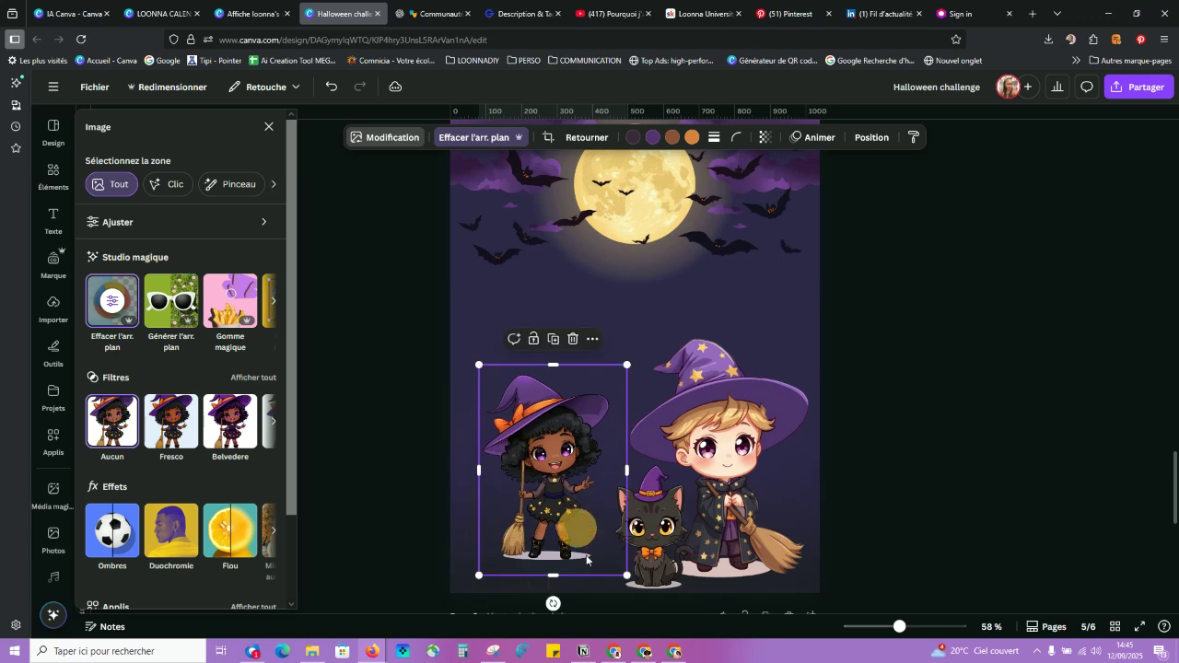
pyautogui.moveTo(555, 571); pyautogui.dragTo(552, 563)
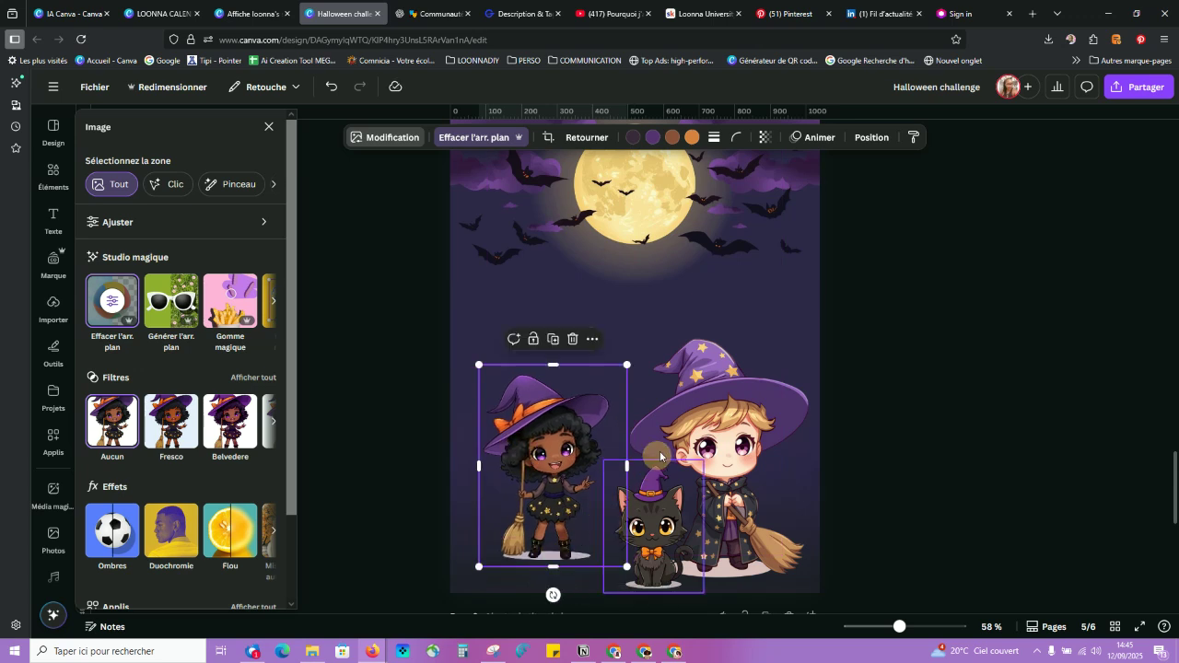
pyautogui.moveTo(622, 467); pyautogui.dragTo(612, 461)
pyautogui.moveTo(611, 364); pyautogui.dragTo(635, 327)
pyautogui.moveTo(581, 416); pyautogui.dragTo(551, 414)
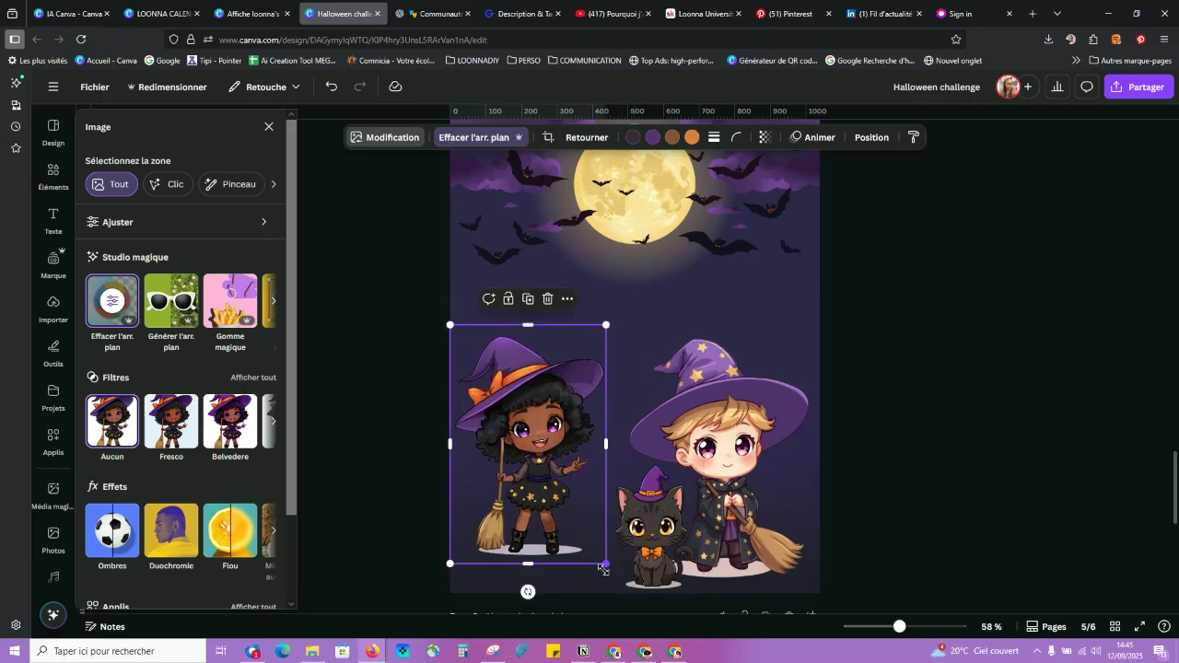
pyautogui.moveTo(611, 574); pyautogui.dragTo(651, 584)
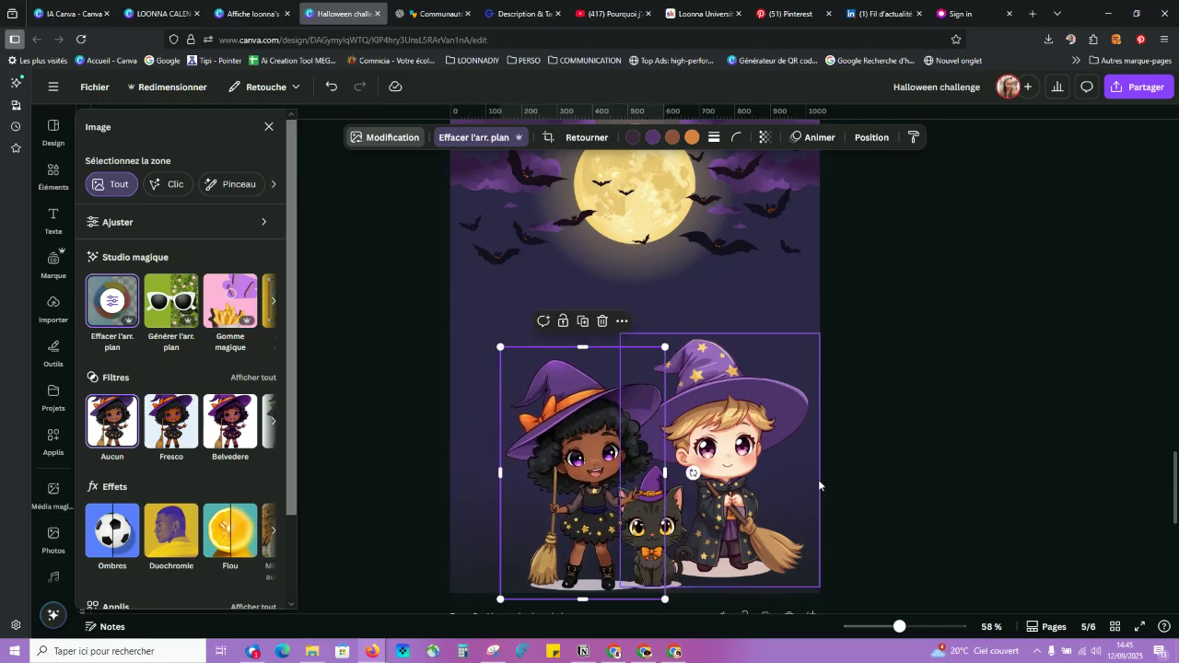
# Step: Shrink the wizard to about 46% of the page width and keep him at the right edge beside the cat
pyautogui.scroll(2, 818, 479)
pyautogui.scroll(-1, 780, 482)
pyautogui.scroll(-5, 798, 417)
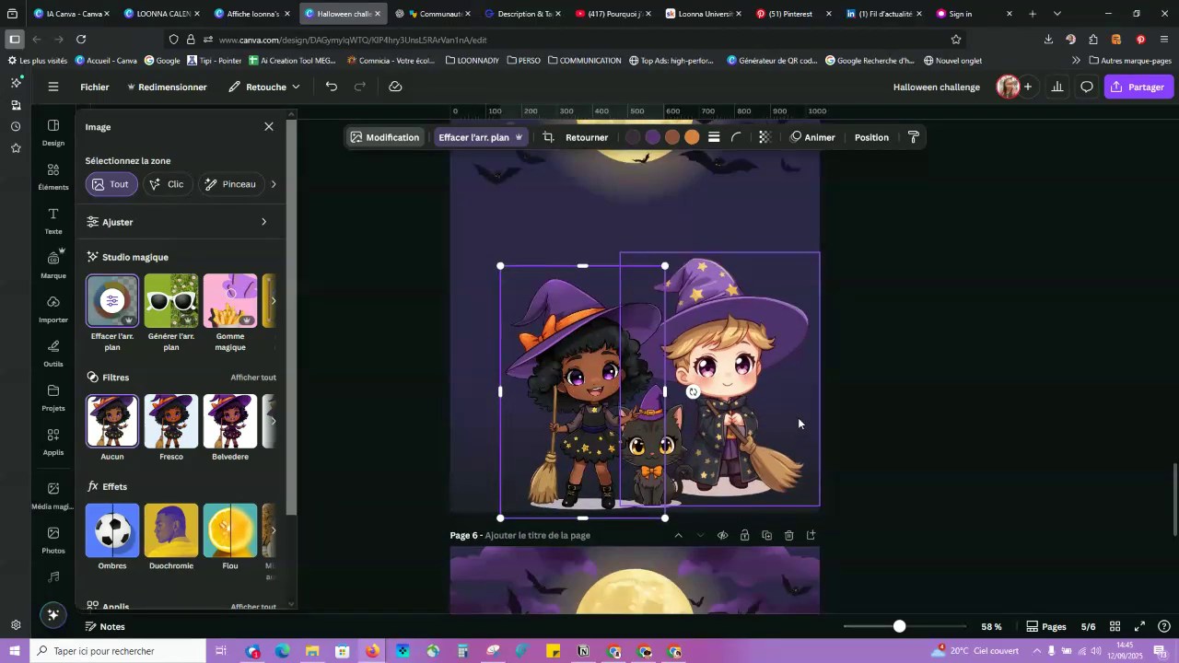
pyautogui.click(645, 251)
pyautogui.moveTo(625, 214); pyautogui.dragTo(655, 249)
pyautogui.moveTo(721, 343); pyautogui.dragTo(720, 343)
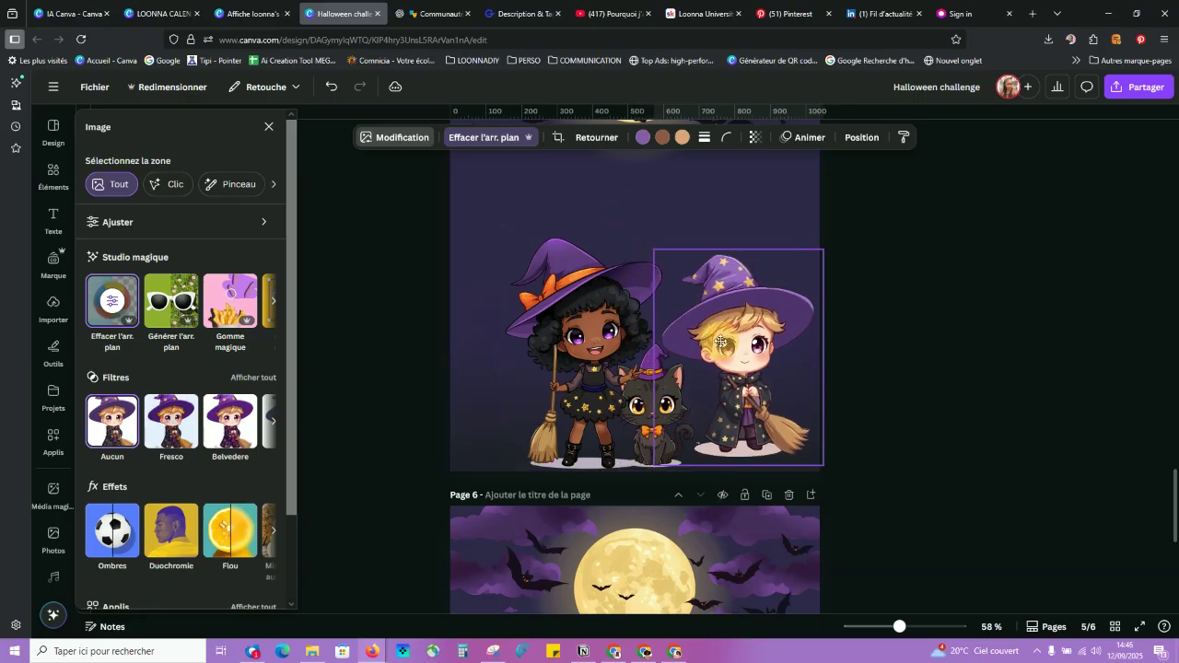
# Step: Bring the cat forward in the layer order so it sits in front of the witch
pyautogui.click(702, 440)
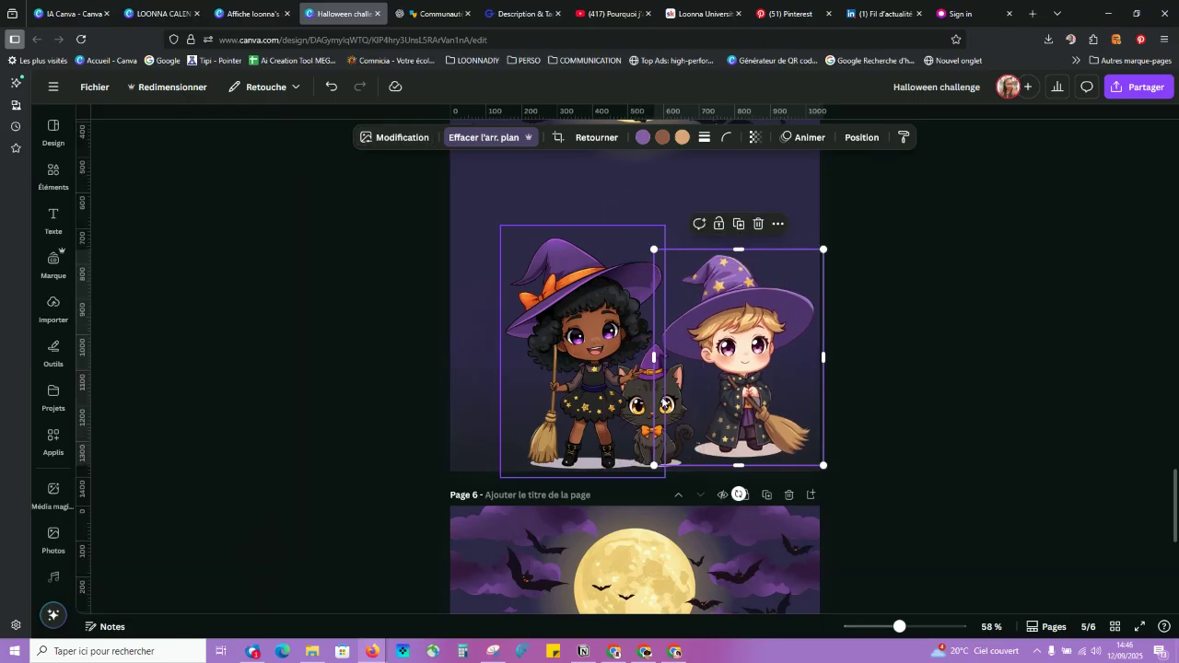
pyautogui.click(669, 416)
pyautogui.click(693, 313)
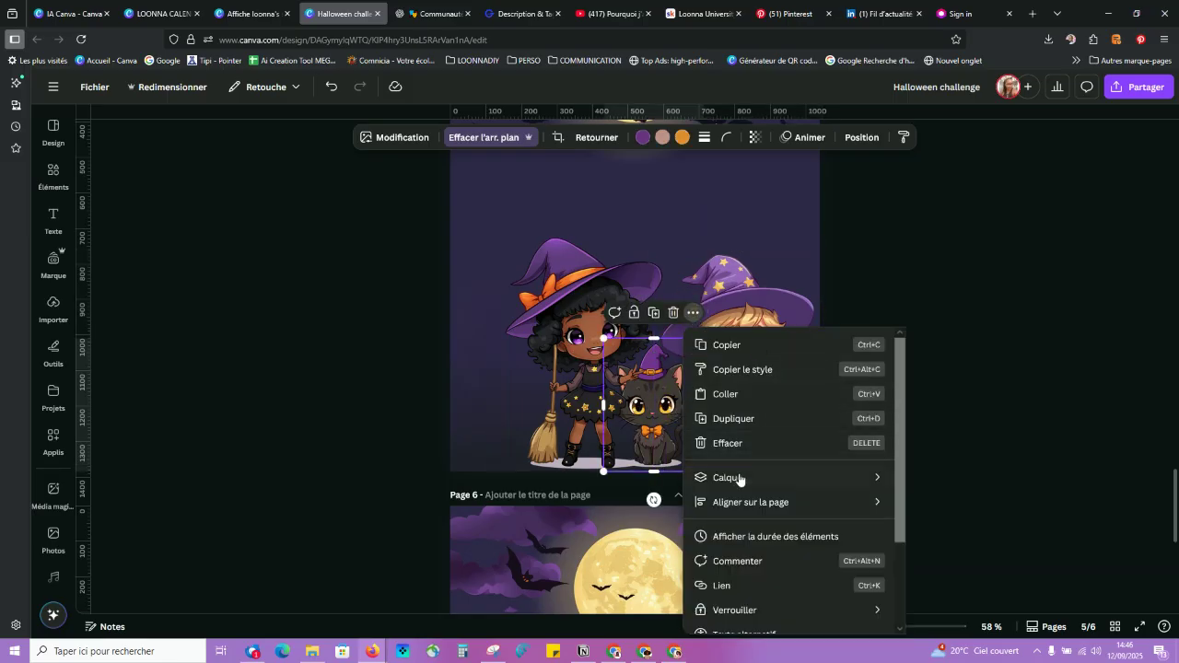
pyautogui.moveTo(735, 486)
pyautogui.click(968, 502)
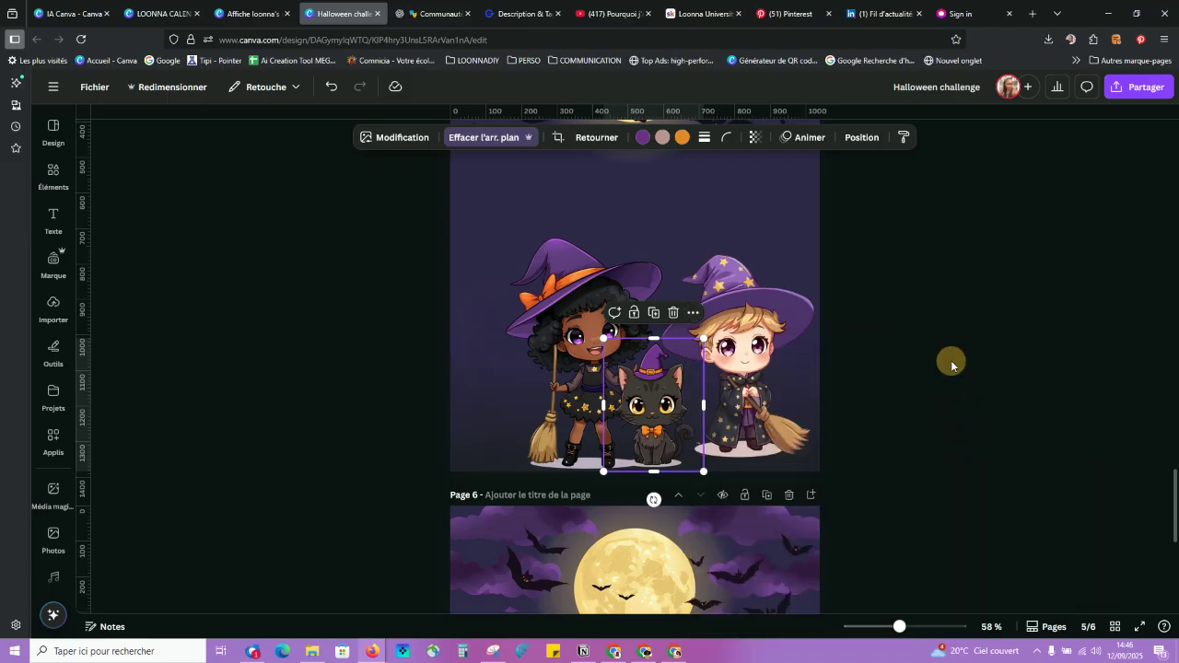
pyautogui.click(951, 361)
# Step: Tighten the group by shifting the cat and the witch slightly right and enlarging the wizard a little behind them
pyautogui.moveTo(648, 415); pyautogui.dragTo(669, 423)
pyautogui.click(726, 348)
pyautogui.moveTo(655, 249); pyautogui.dragTo(646, 239)
pyautogui.click(914, 286)
pyautogui.scroll(2, 945, 360)
pyautogui.moveTo(639, 355); pyautogui.dragTo(658, 358)
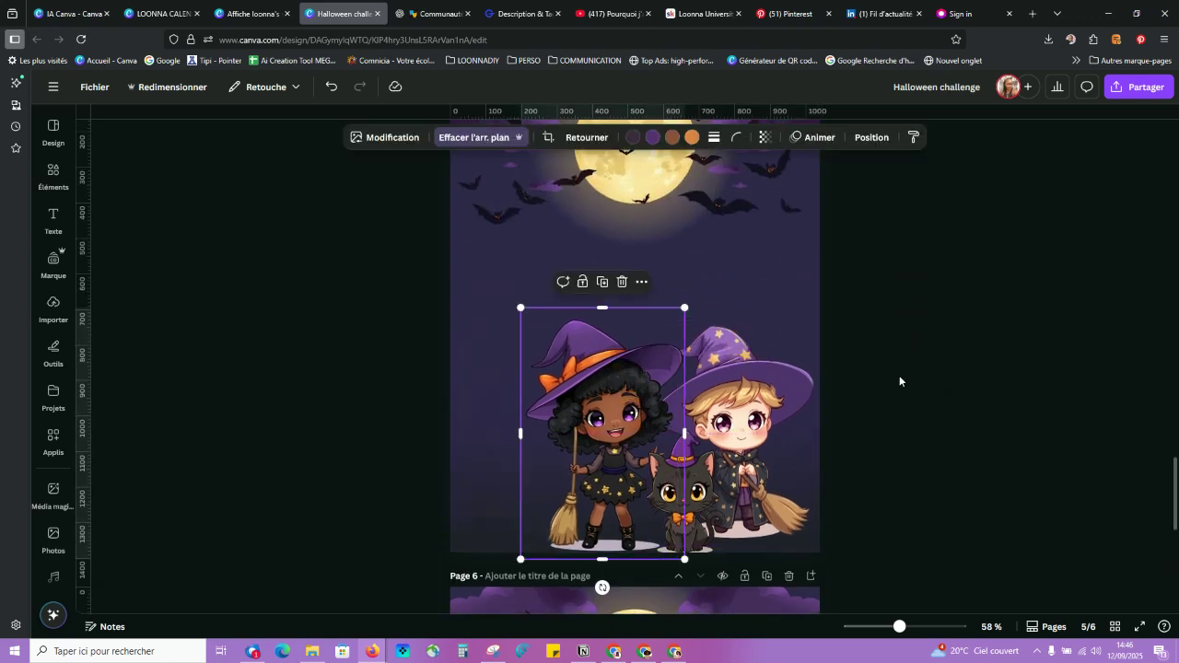
# Step: Add the curved "TATTOO studio" text combination to page 5, place it between the moon and the characters, and ungroup it
pyautogui.scroll(2, 899, 380)
pyautogui.click(52, 221)
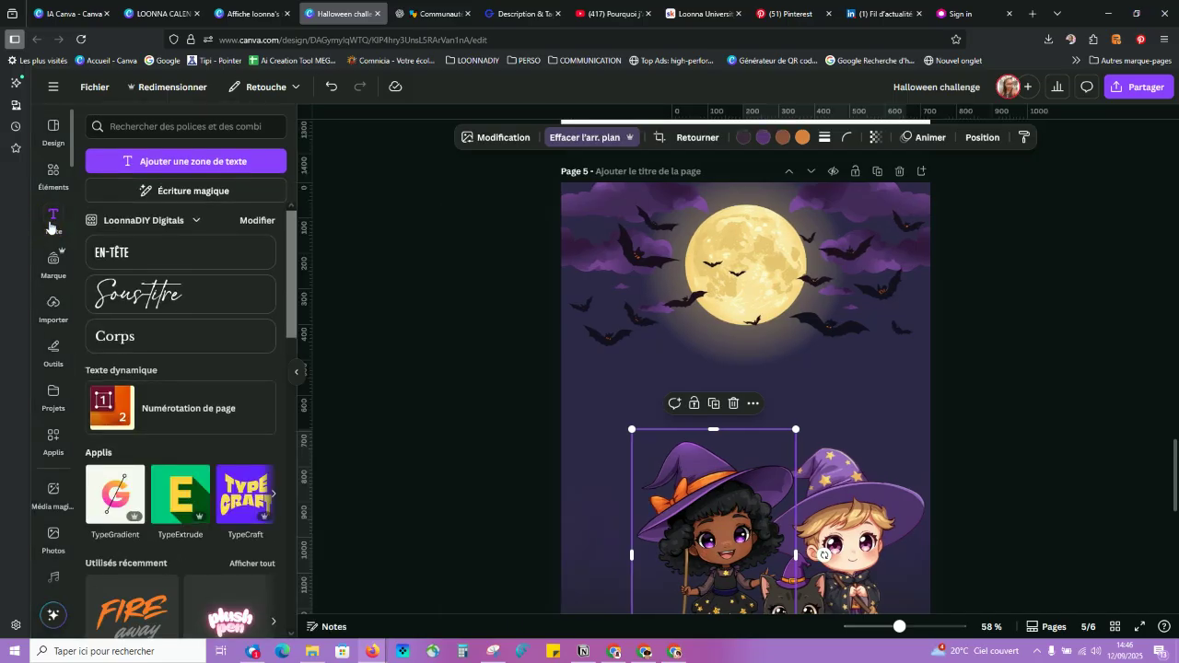
pyautogui.scroll(-8, 213, 414)
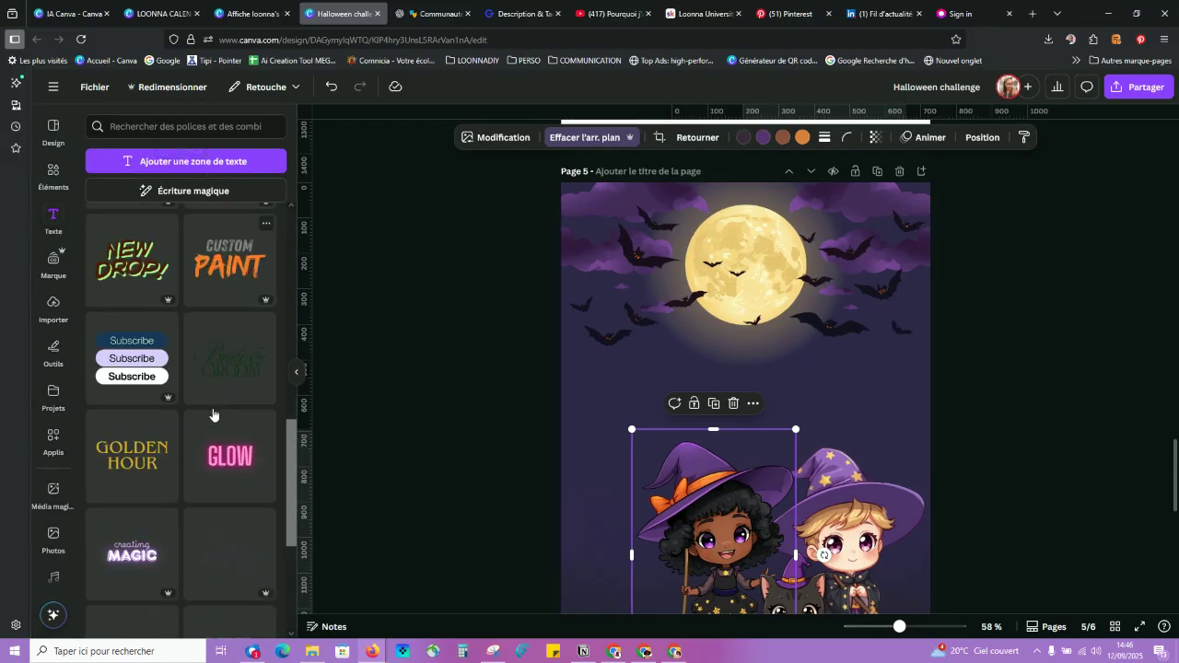
pyautogui.scroll(-4, 213, 415)
pyautogui.scroll(-6, 176, 404)
pyautogui.scroll(2, 182, 410)
pyautogui.click(132, 249)
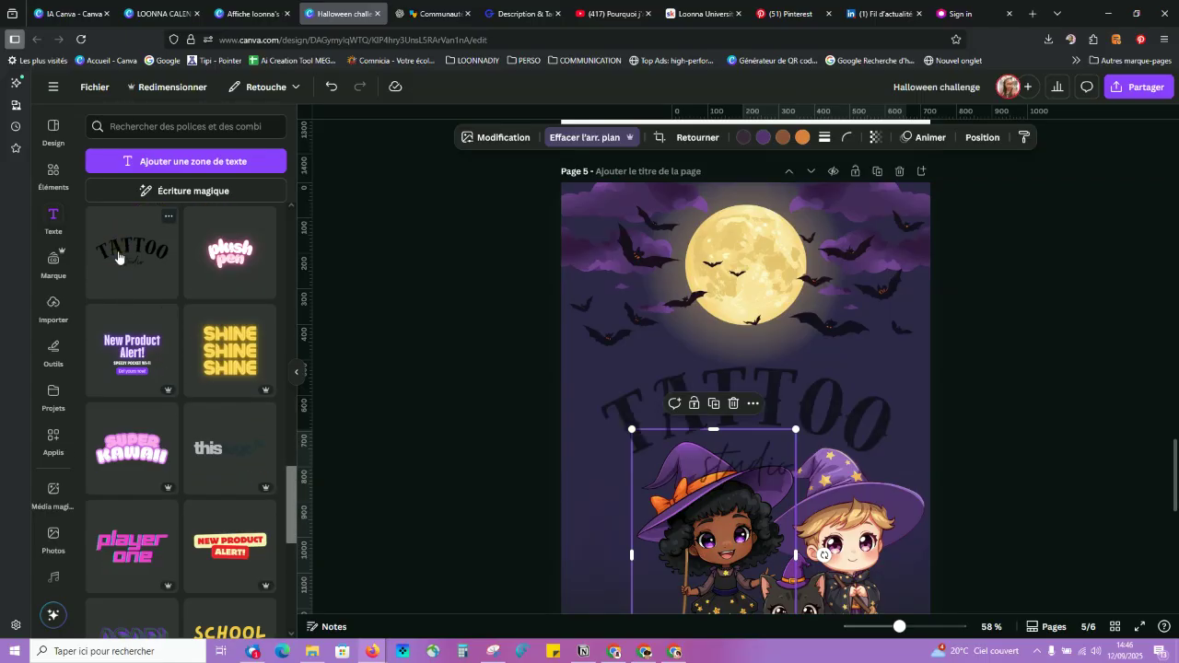
pyautogui.moveTo(746, 415); pyautogui.dragTo(752, 352)
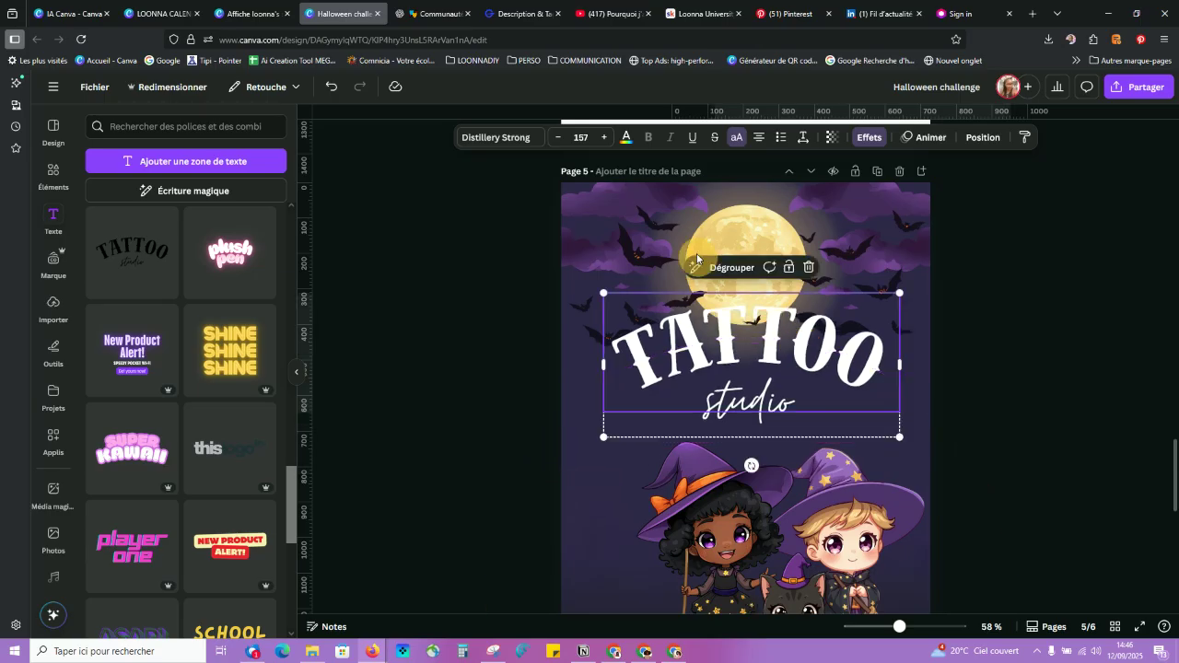
pyautogui.click(718, 268)
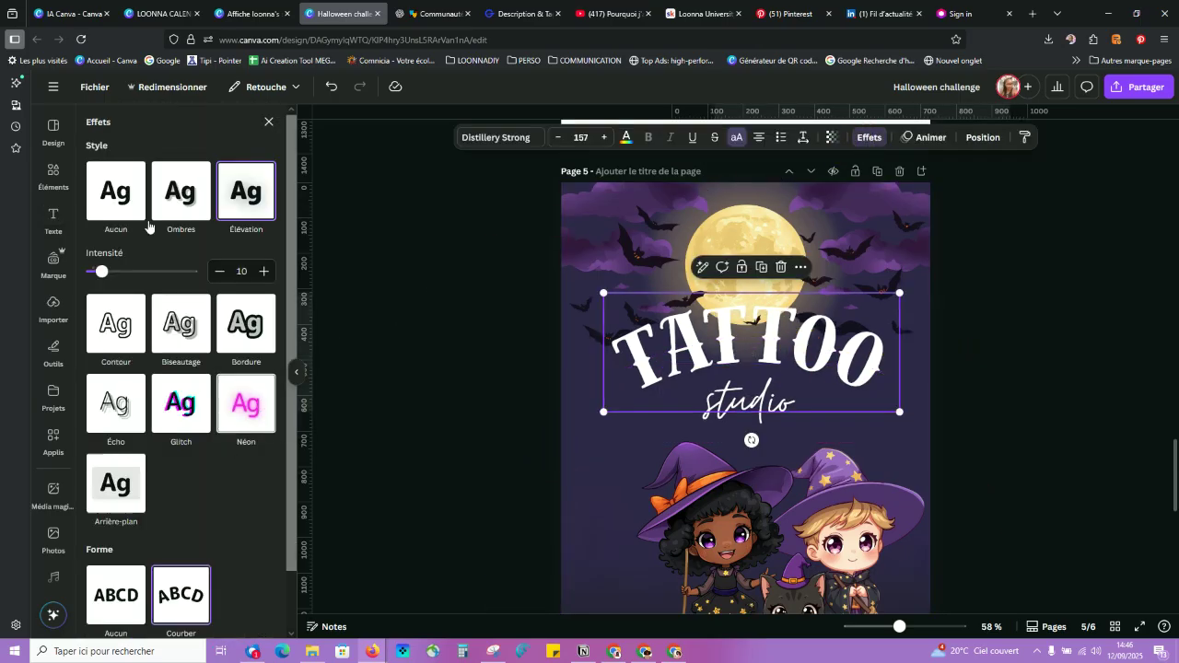
# Step: Remove the elevation effect and the curve from the "TATTOO" text, and delete the "studio" text
pyautogui.click(117, 190)
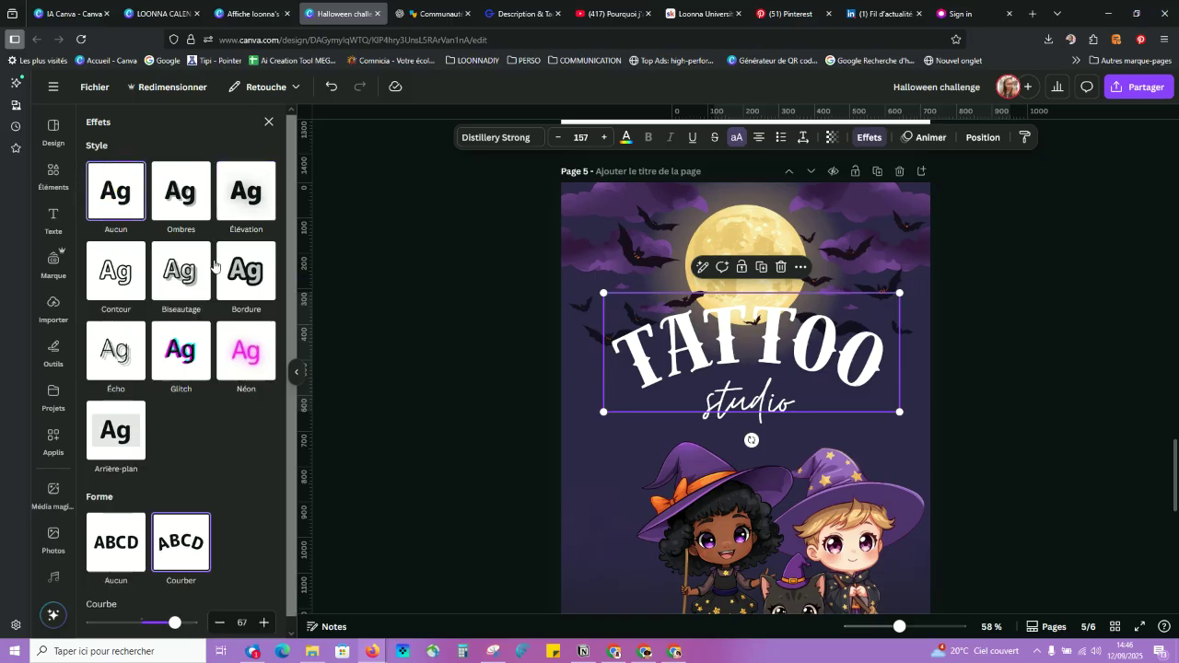
pyautogui.click(137, 552)
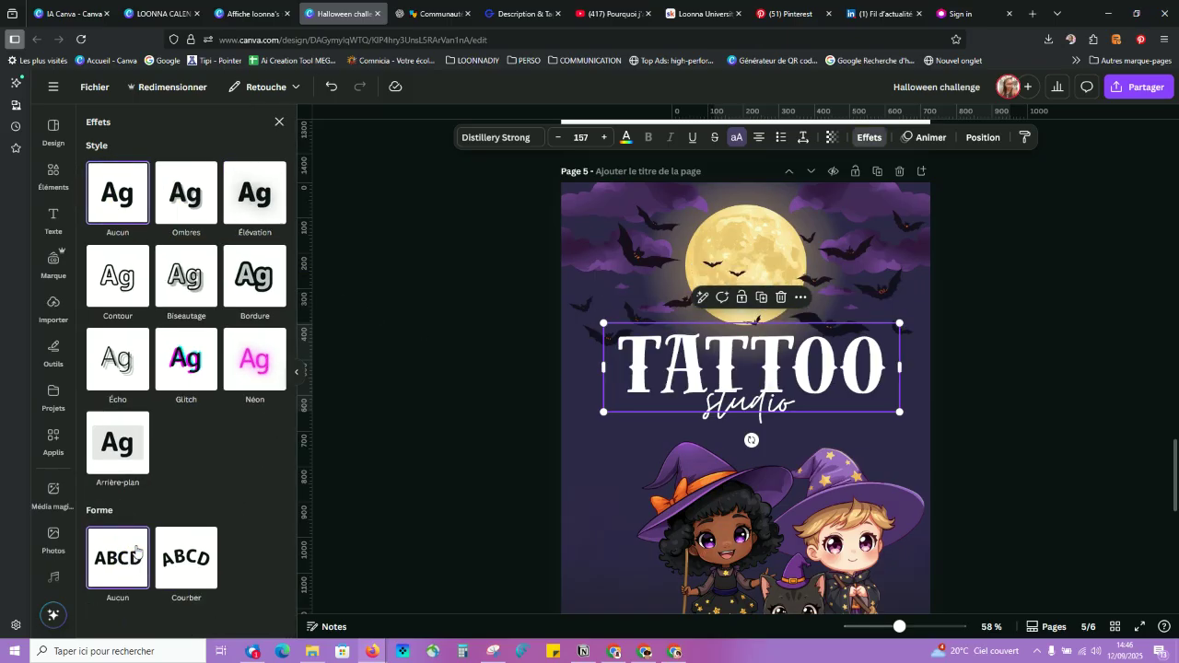
pyautogui.click(792, 383)
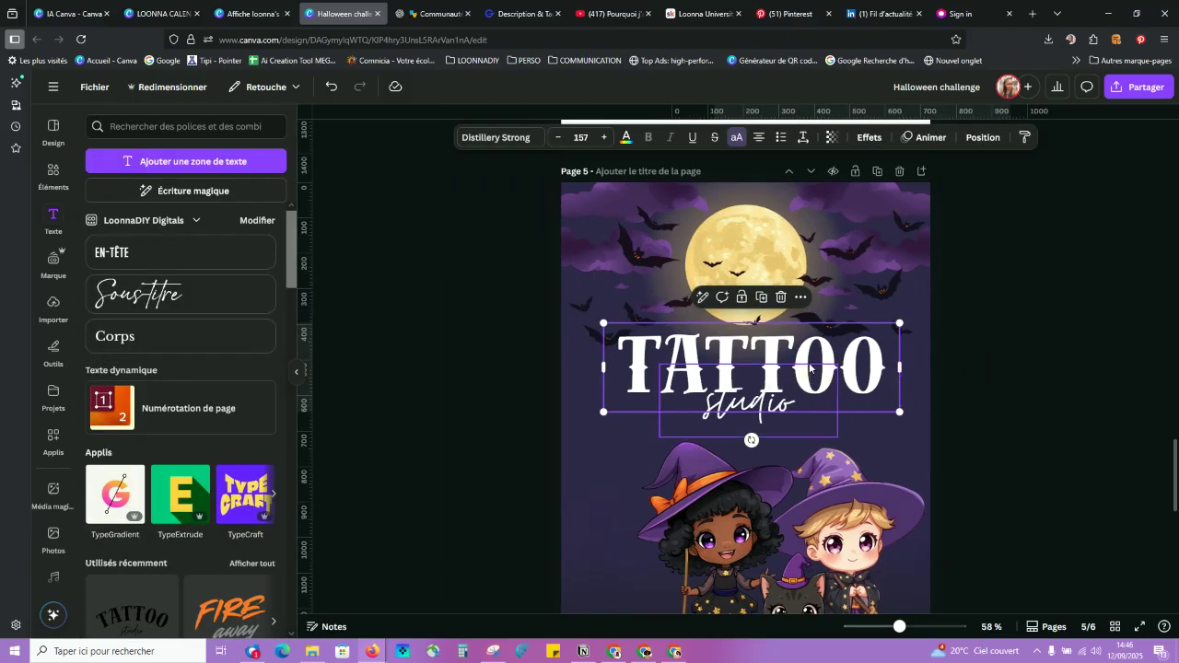
pyautogui.click(750, 406)
pyautogui.press('Delete')
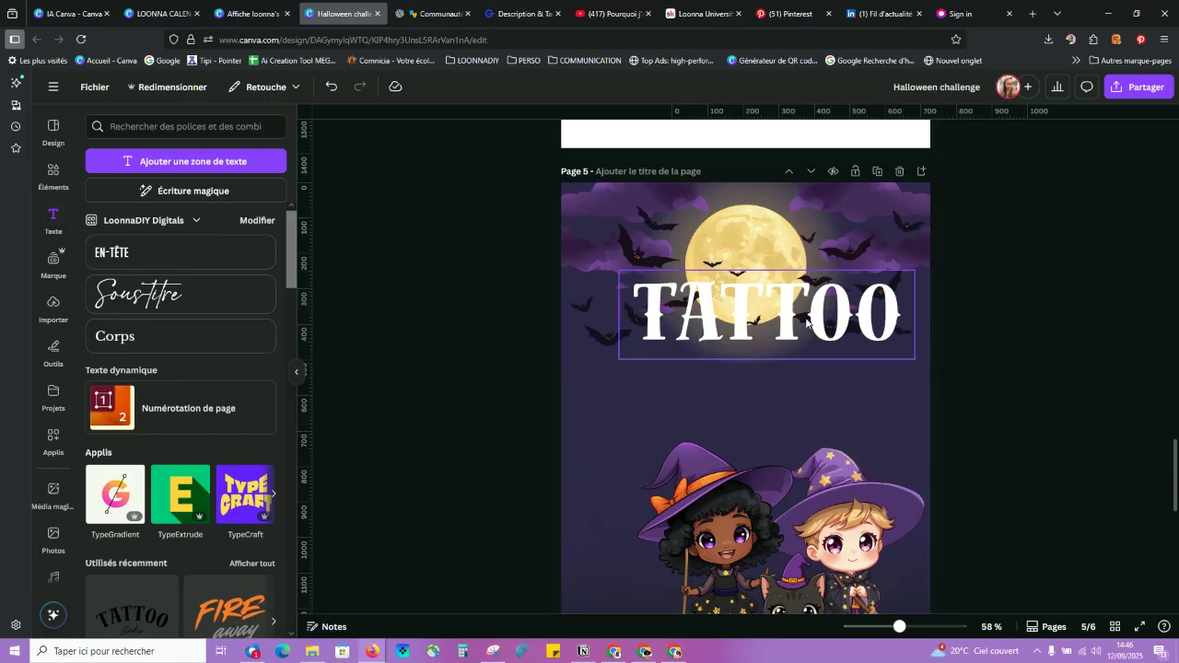
# Step: Replace "TATTOO" with "HALLOWEEN", fit it on one line at size 88.1, and place it just below the moon
pyautogui.doubleClick(777, 404)
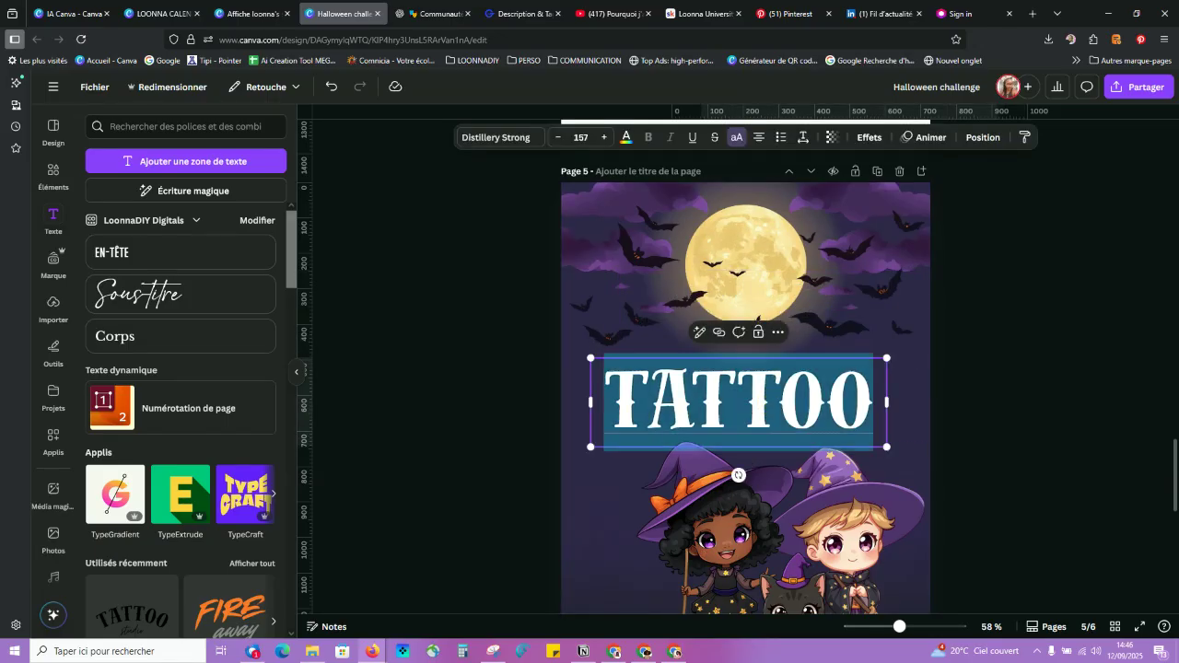
pyautogui.write('HALLOWEEN')
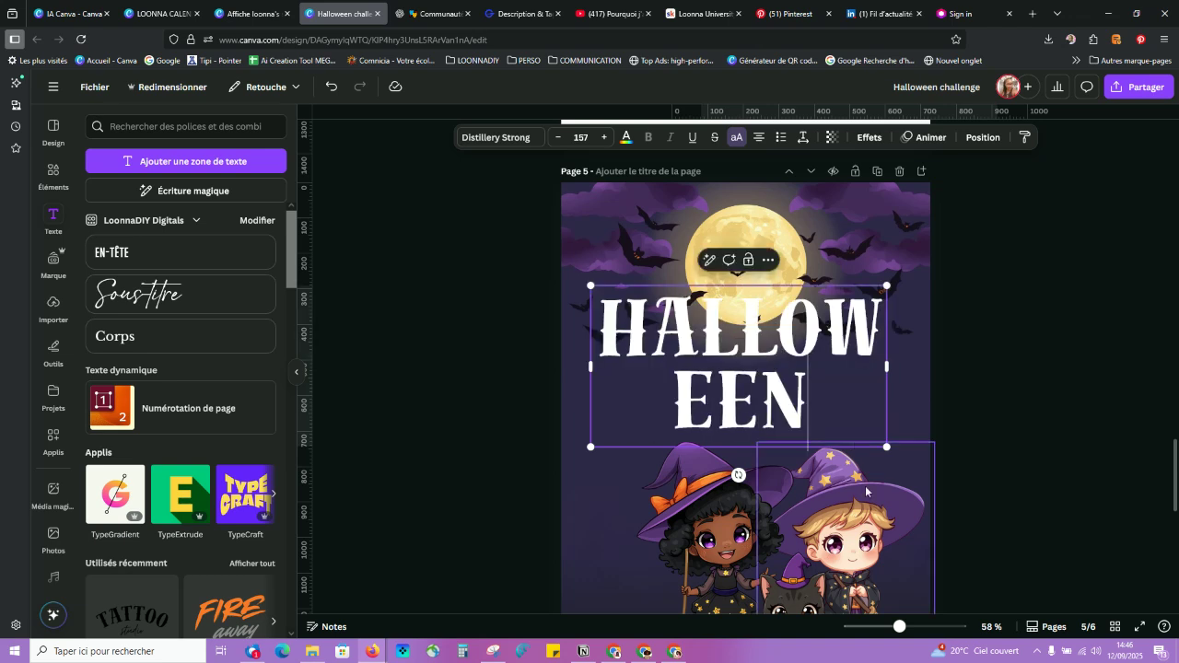
pyautogui.moveTo(887, 447); pyautogui.dragTo(758, 376)
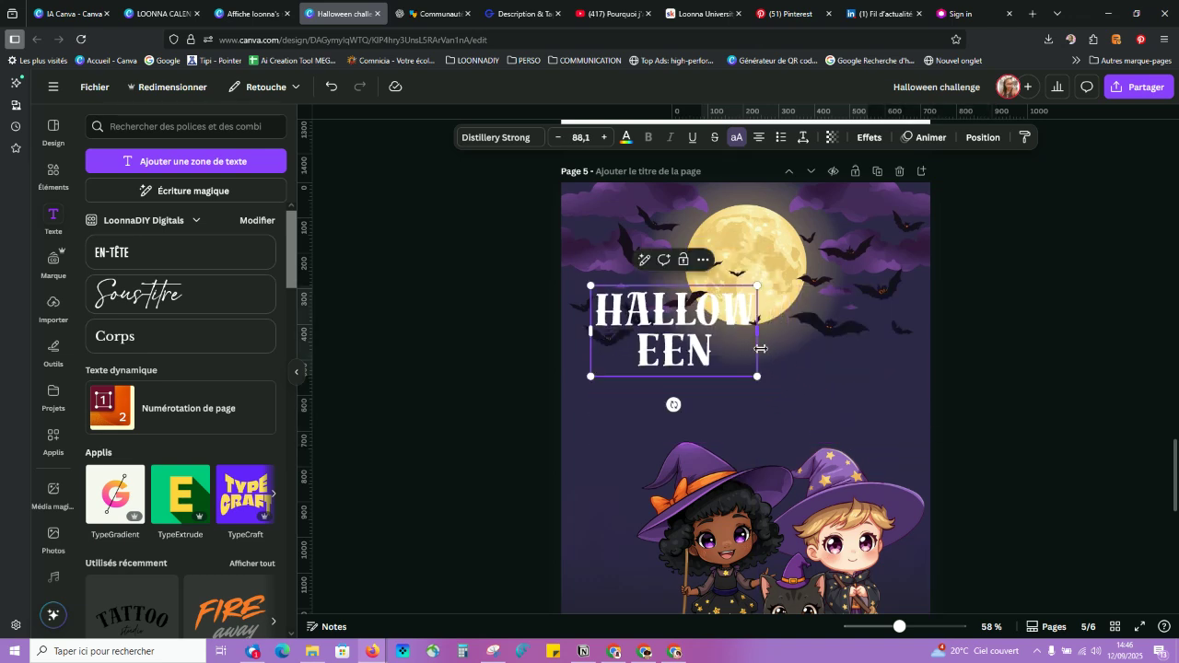
pyautogui.moveTo(764, 334); pyautogui.dragTo(852, 355)
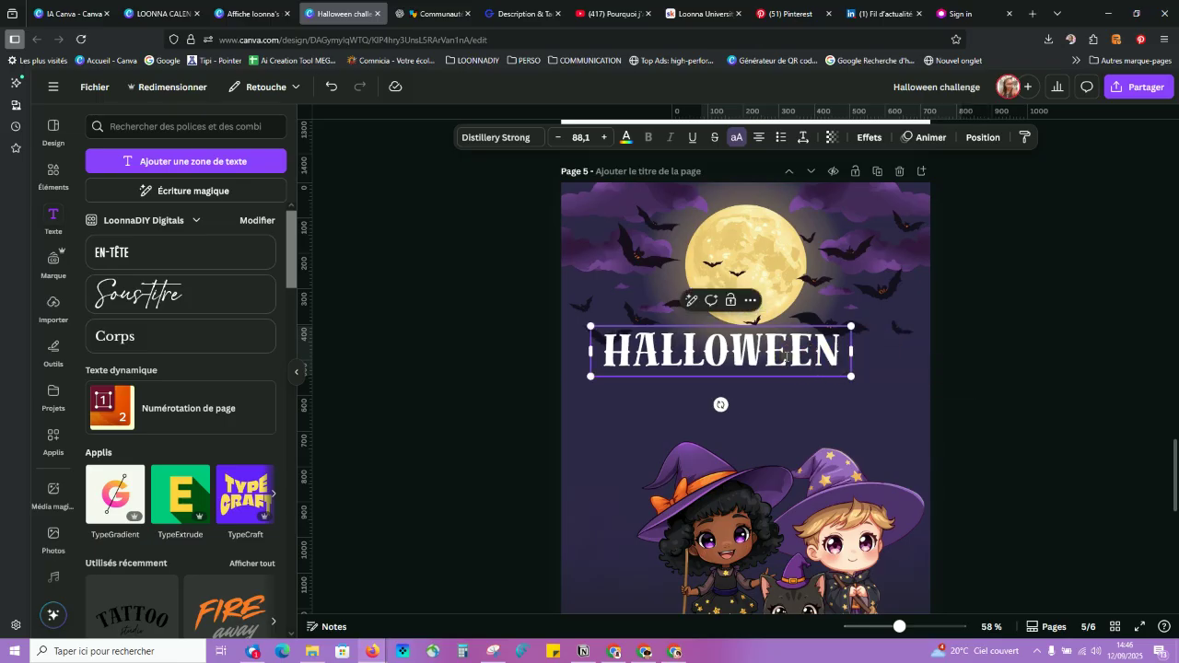
pyautogui.click(962, 353)
pyautogui.moveTo(713, 352); pyautogui.dragTo(734, 336)
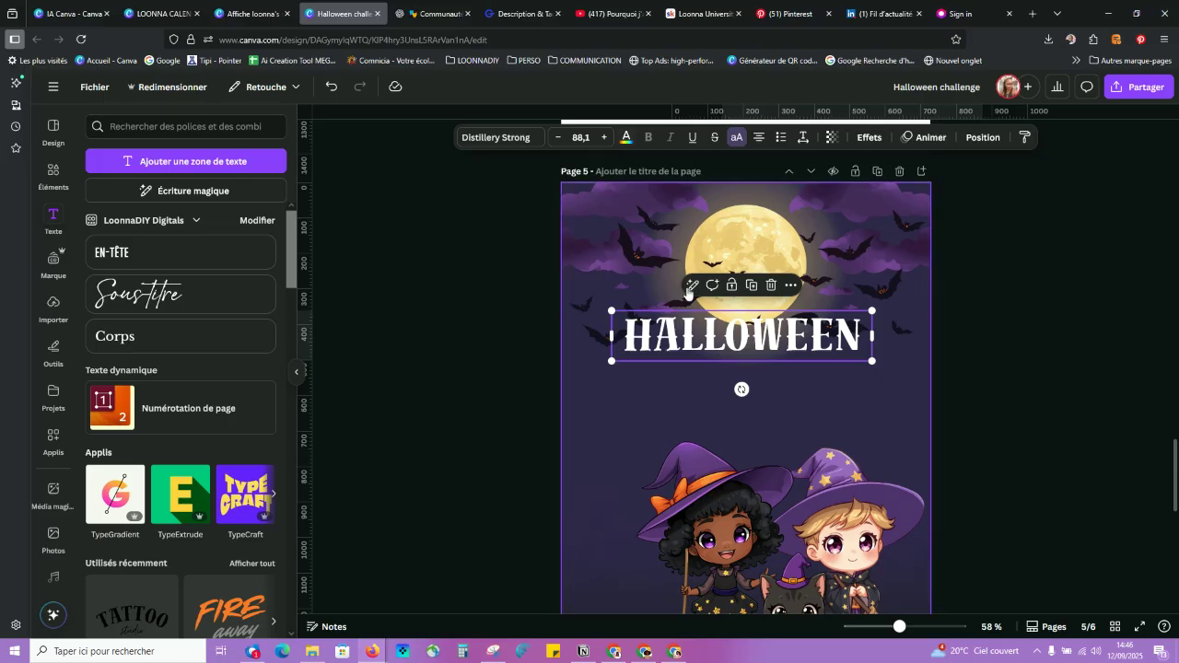
# Step: Curve the "HALLOWEEN" title around the lower half of the moon with a curve value of -100
pyautogui.click(870, 137)
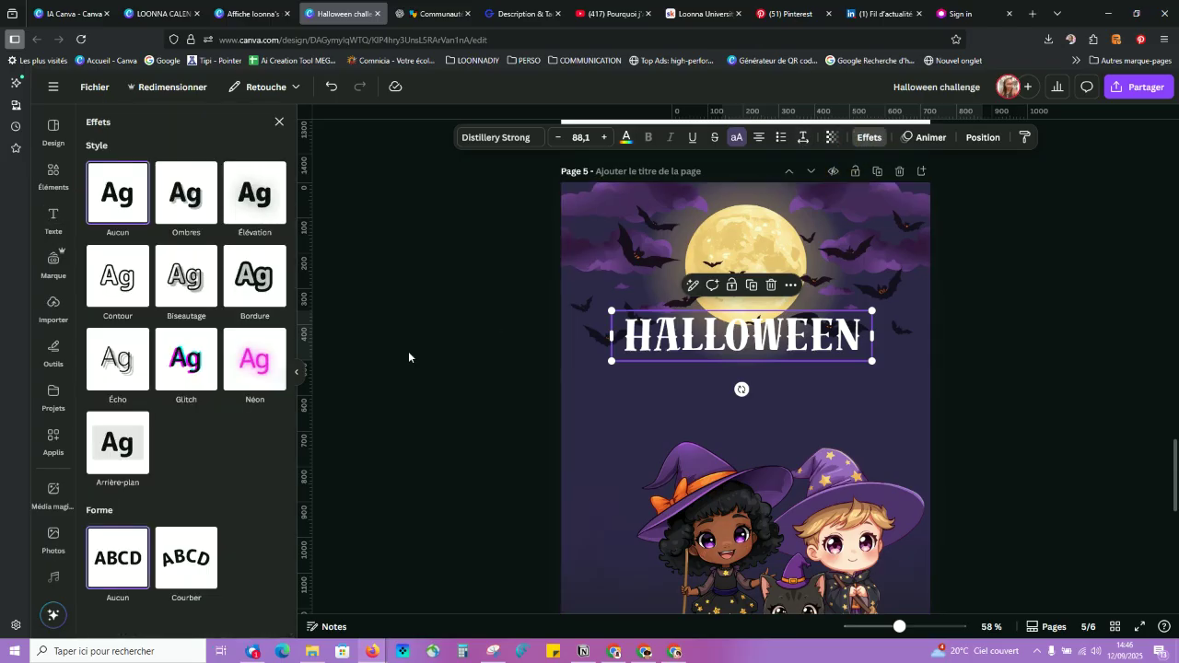
pyautogui.click(179, 543)
pyautogui.moveTo(182, 628); pyautogui.dragTo(91, 541)
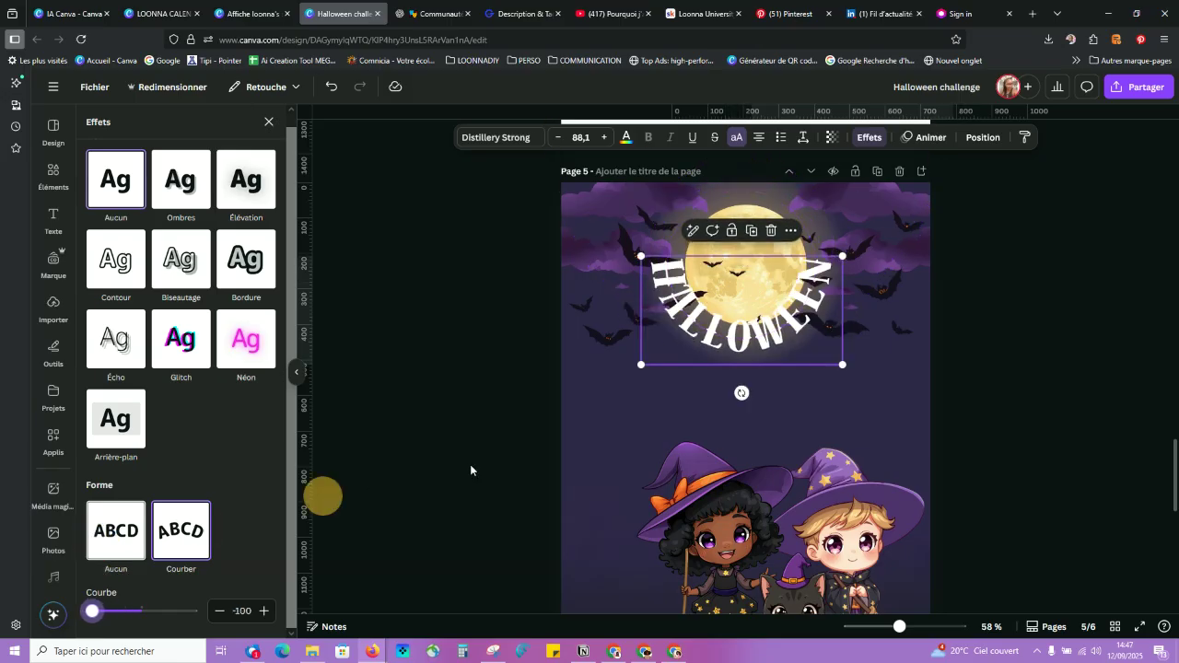
# Step: Enlarge the "HALLOWEEN" title to size 111, centre it on the moon, and give it the Ombres shadow effect
pyautogui.moveTo(848, 370); pyautogui.dragTo(896, 397)
pyautogui.moveTo(830, 352)
pyautogui.mouseDown()
pyautogui.moveTo(790, 351)
pyautogui.moveTo(802, 335)
pyautogui.moveTo(813, 344)
pyautogui.mouseUp()
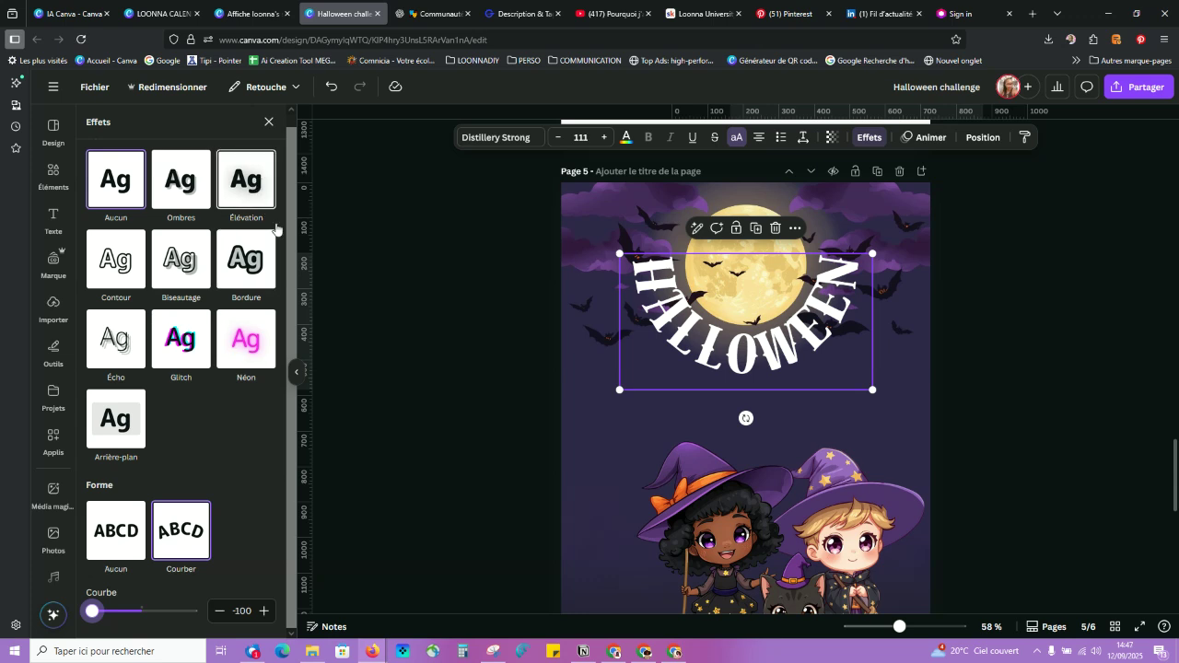
pyautogui.click(196, 176)
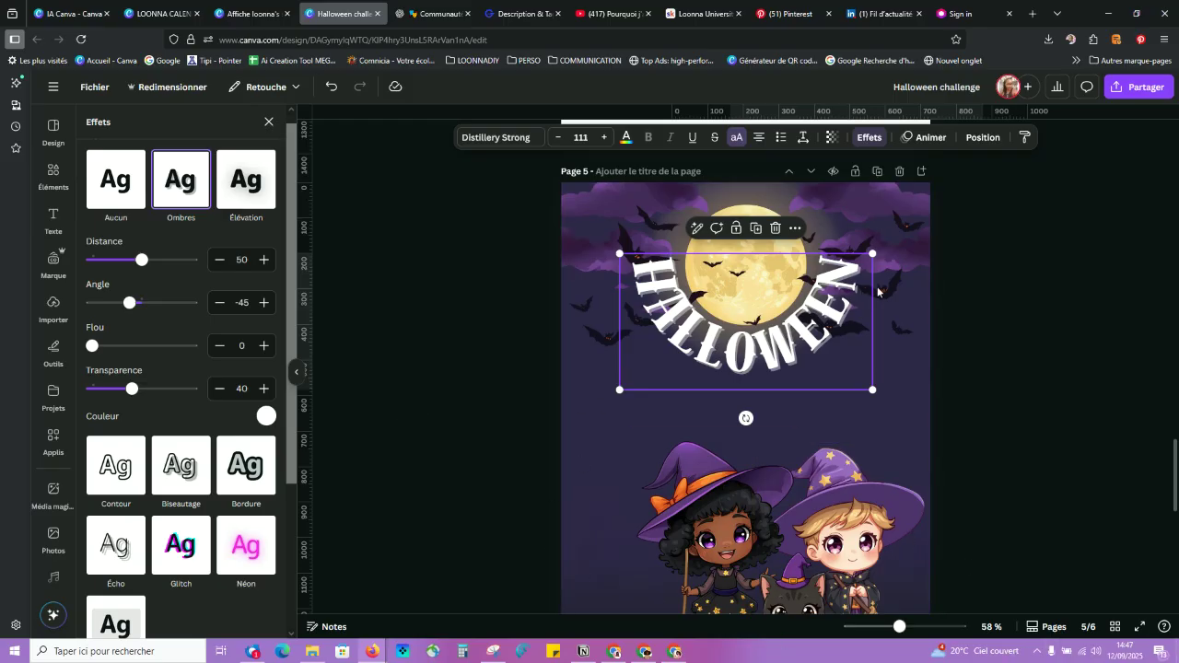
pyautogui.click(1010, 338)
pyautogui.scroll(-2, 1030, 419)
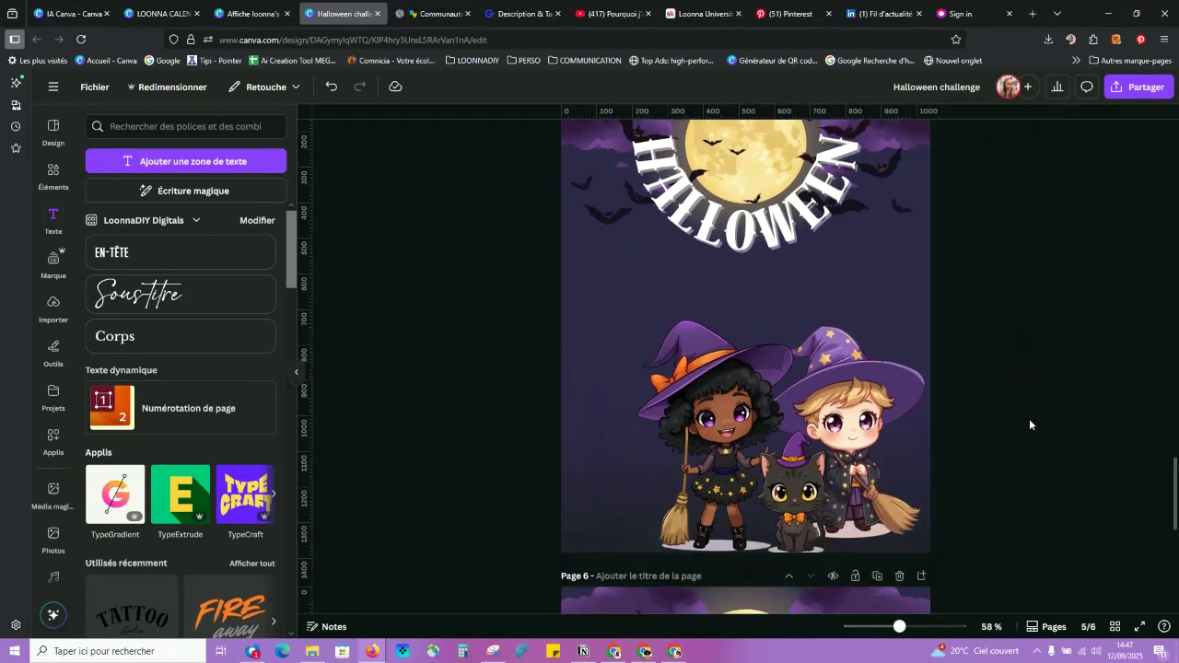
pyautogui.scroll(1, 864, 377)
pyautogui.scroll(2, 817, 318)
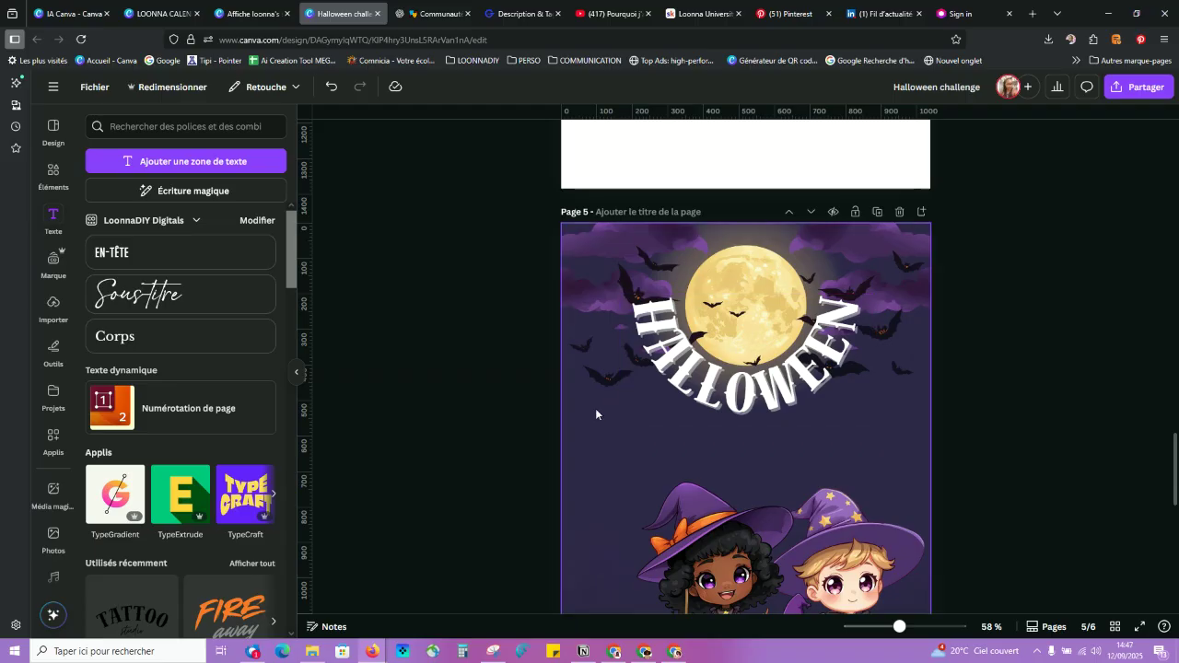
# Step: Remove the curve from the "HALLOWEEN" title and shift the straight text slightly left and down, between the moon and the characters
pyautogui.click(806, 360)
pyautogui.scroll(-2, 938, 313)
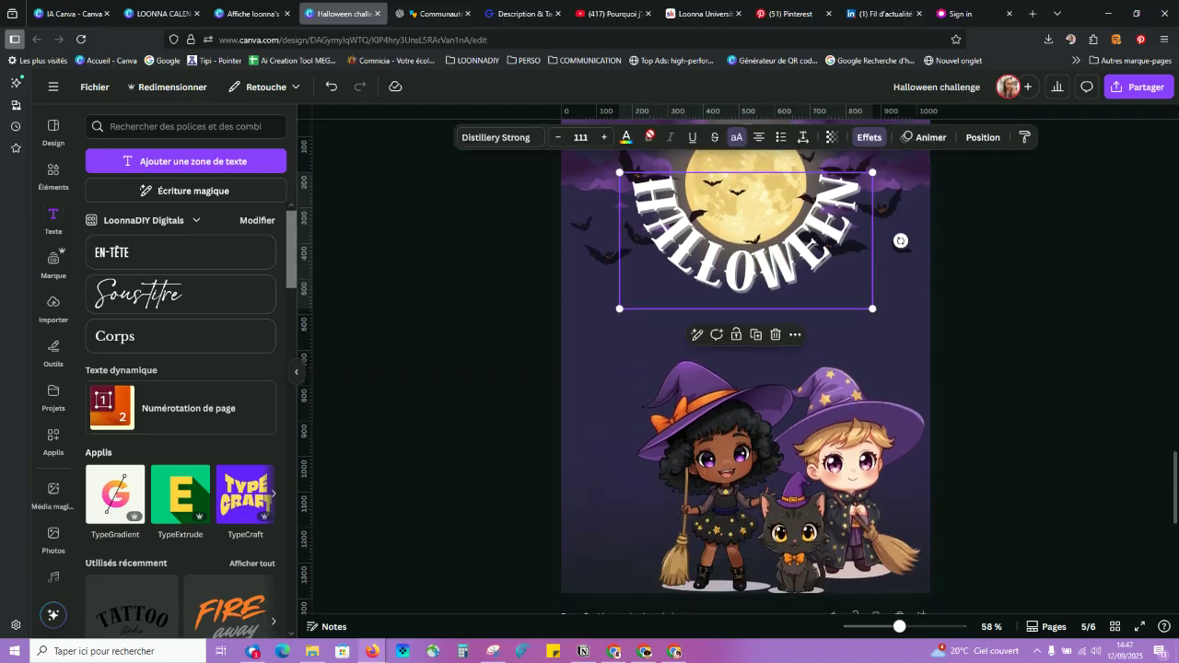
pyautogui.click(869, 138)
pyautogui.scroll(-5, 138, 460)
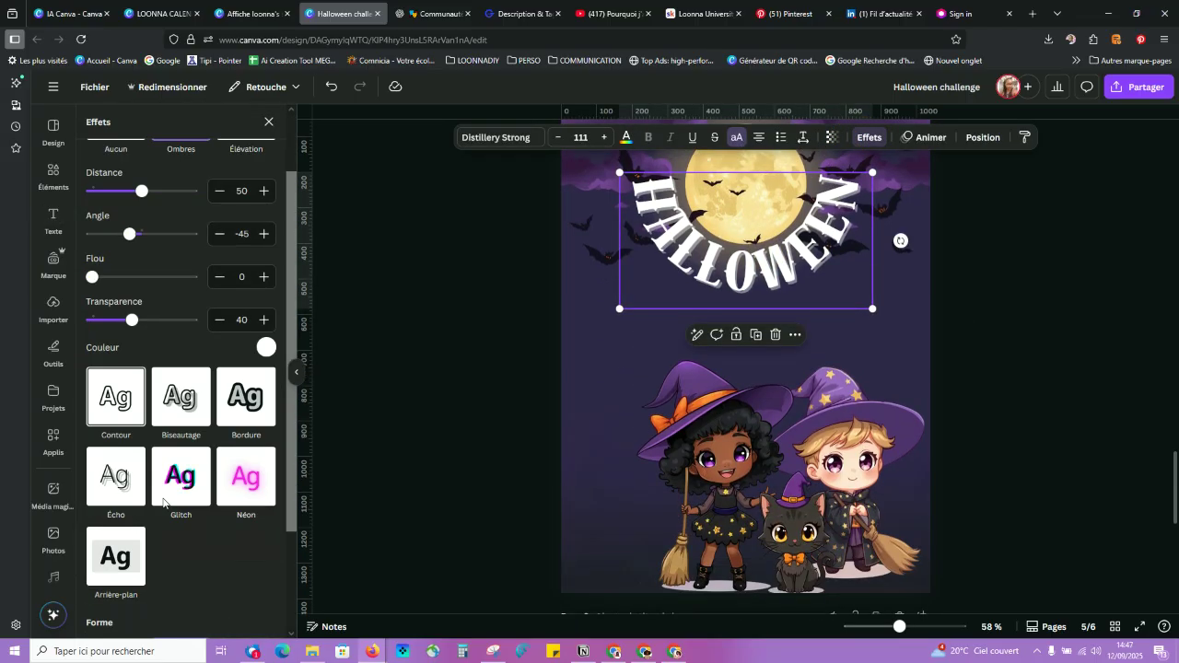
pyautogui.click(129, 553)
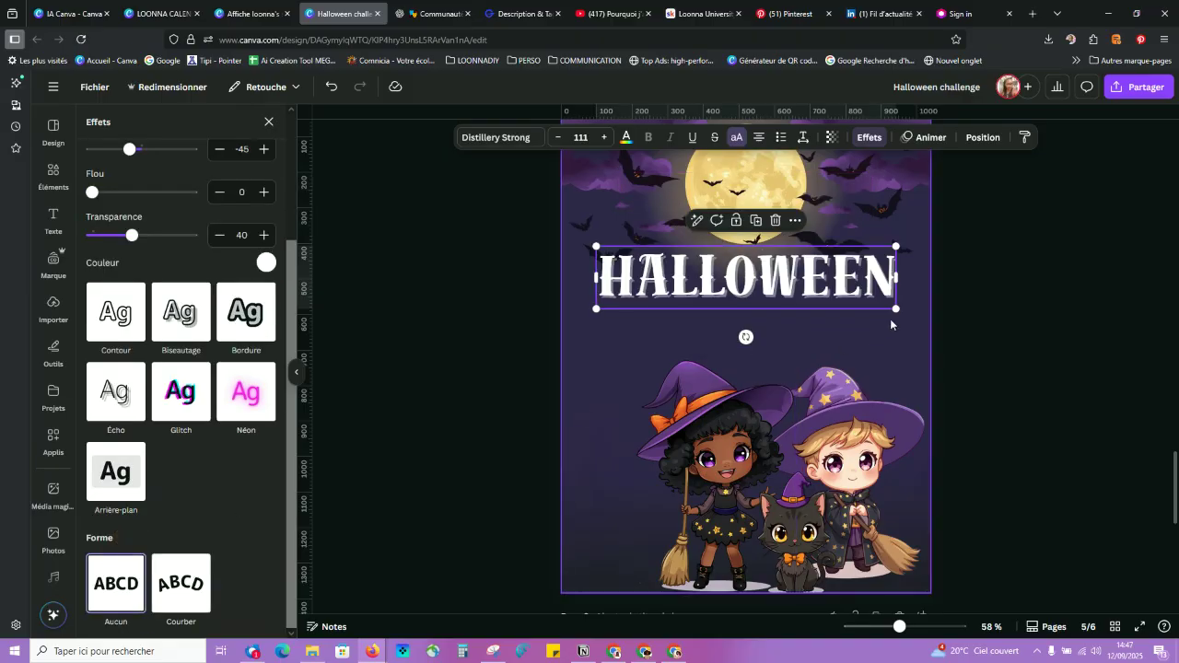
pyautogui.click(1026, 289)
pyautogui.moveTo(871, 311)
pyautogui.mouseDown()
pyautogui.moveTo(845, 324)
pyautogui.moveTo(856, 324)
pyautogui.mouseUp()
pyautogui.click(828, 429)
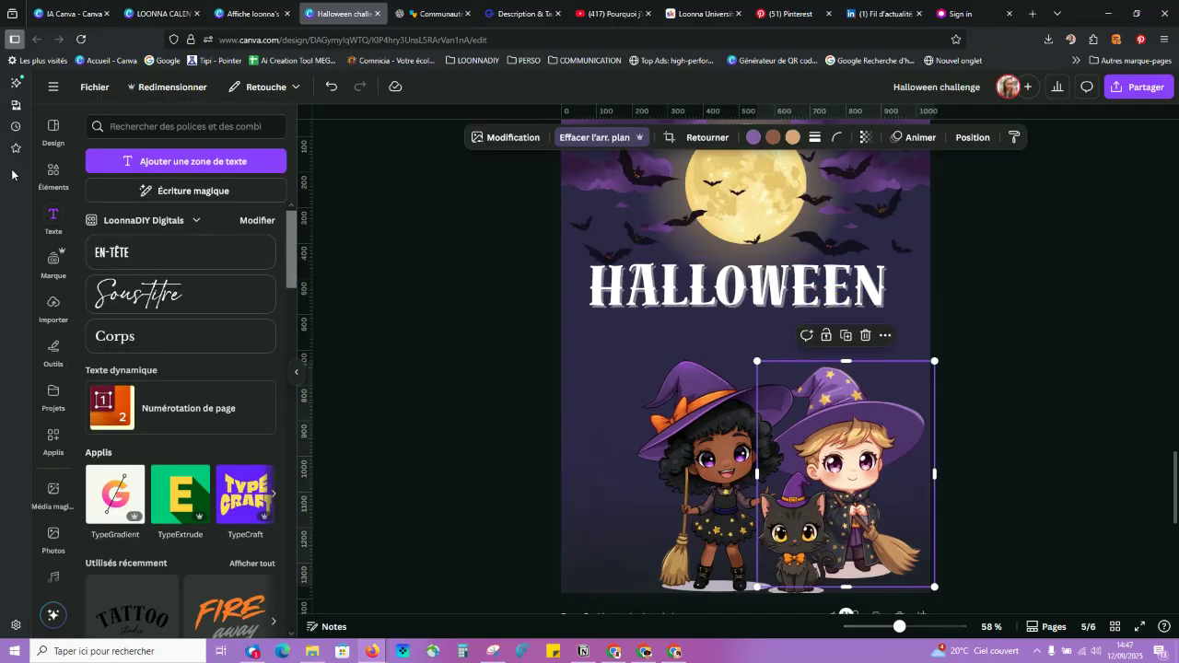
# Step: Search the elements for "halloween" and limit the results to illustrations
pyautogui.click(53, 179)
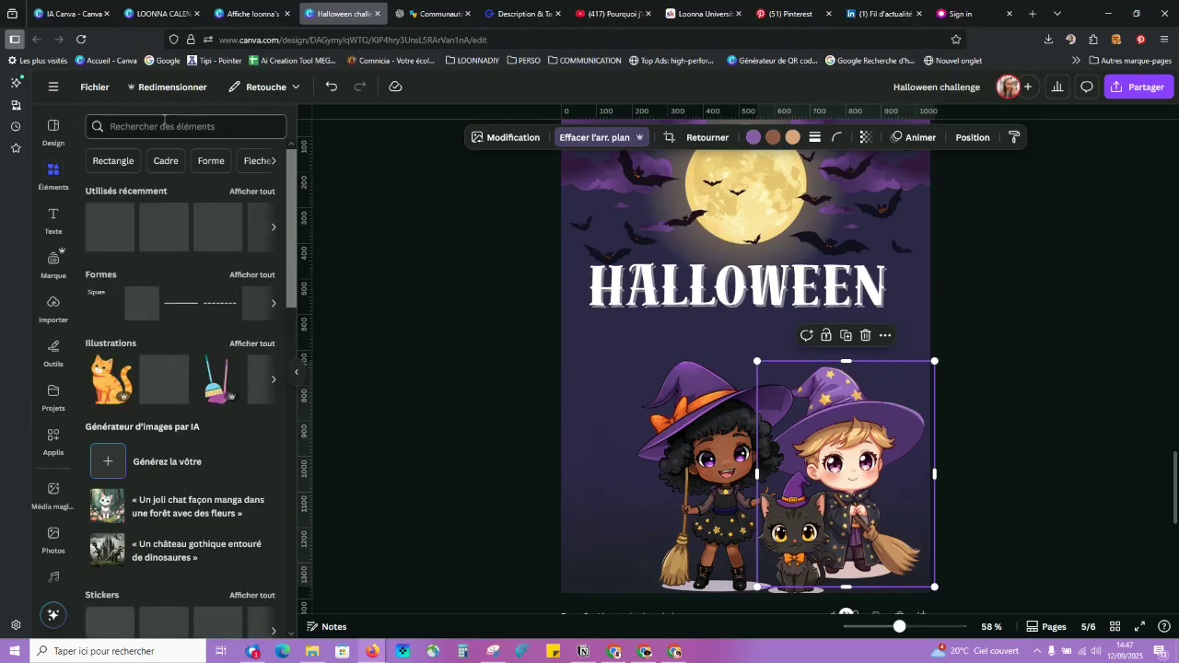
pyautogui.click(162, 127)
pyautogui.write('hallo')
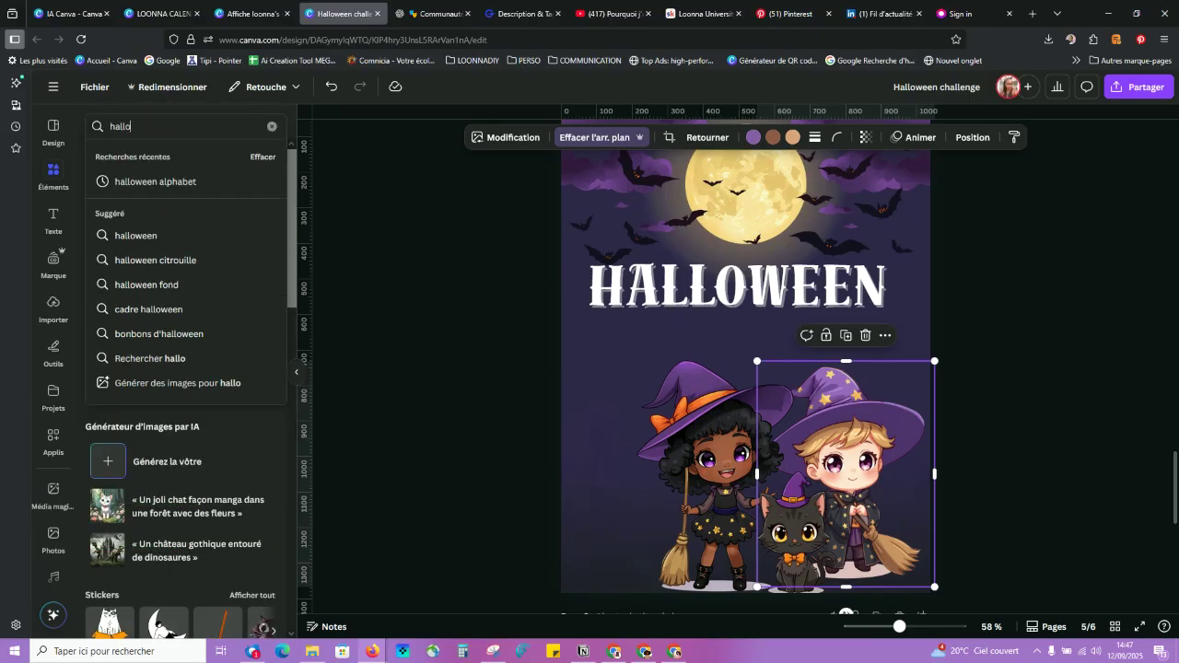
pyautogui.write('ween')
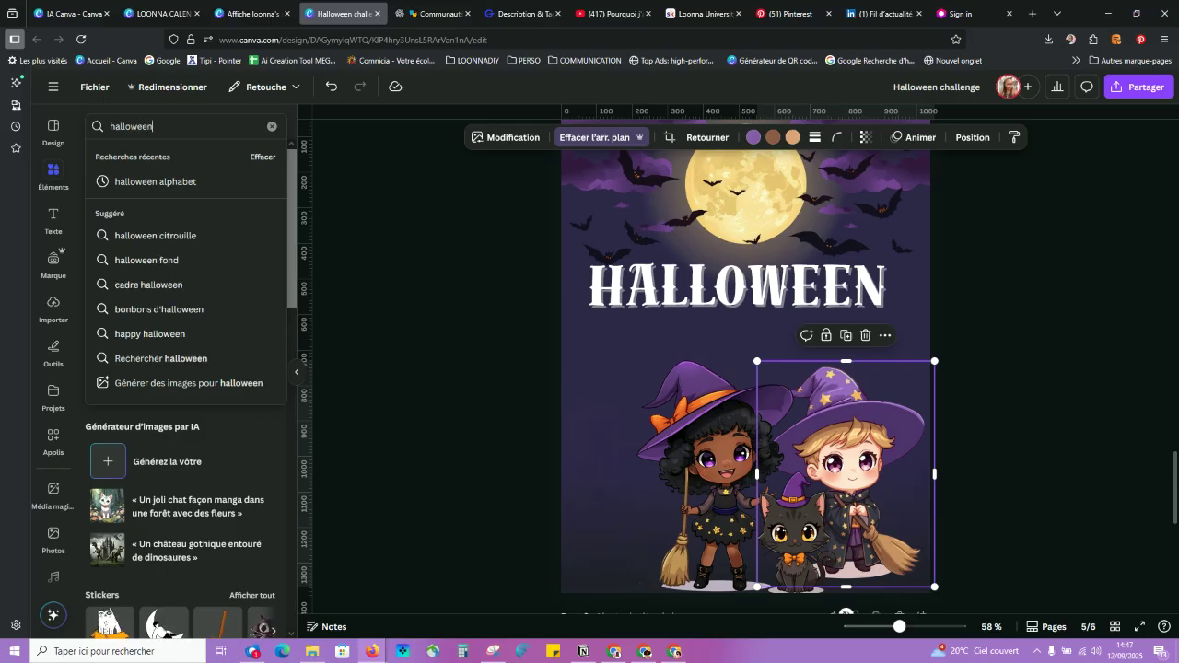
pyautogui.press('Return')
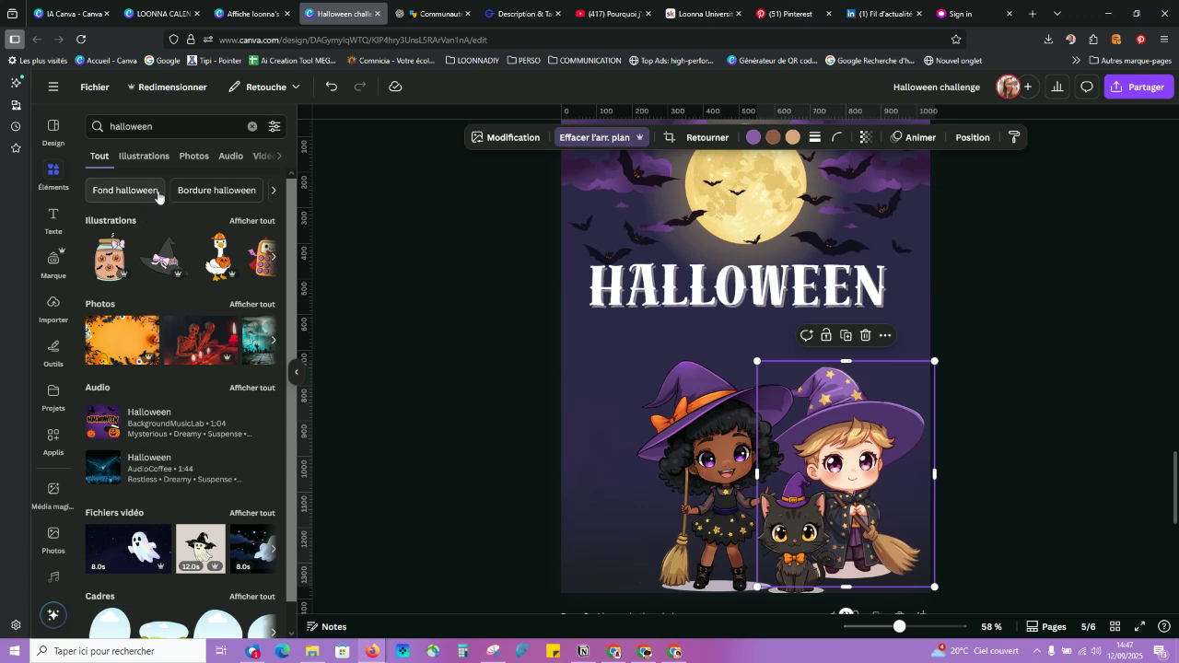
pyautogui.click(144, 157)
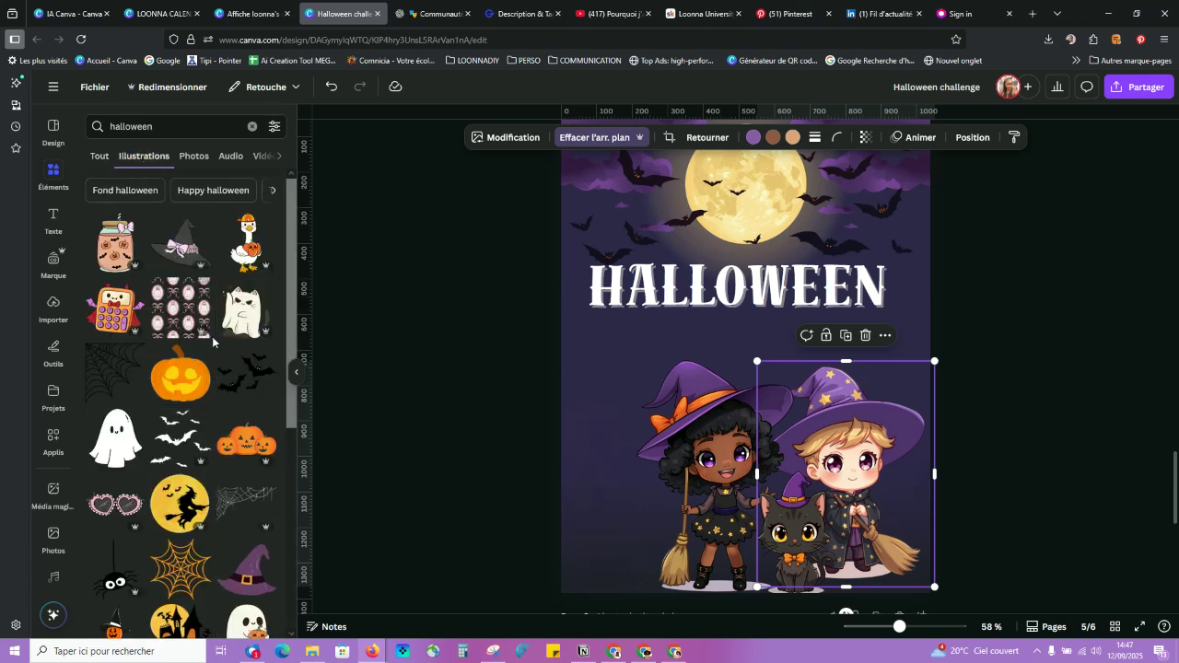
# Step: Add the black graveyard silhouette illustration to page 5 and size it to roughly the page width behind the title area
pyautogui.scroll(-3, 249, 283)
pyautogui.scroll(-1, 249, 283)
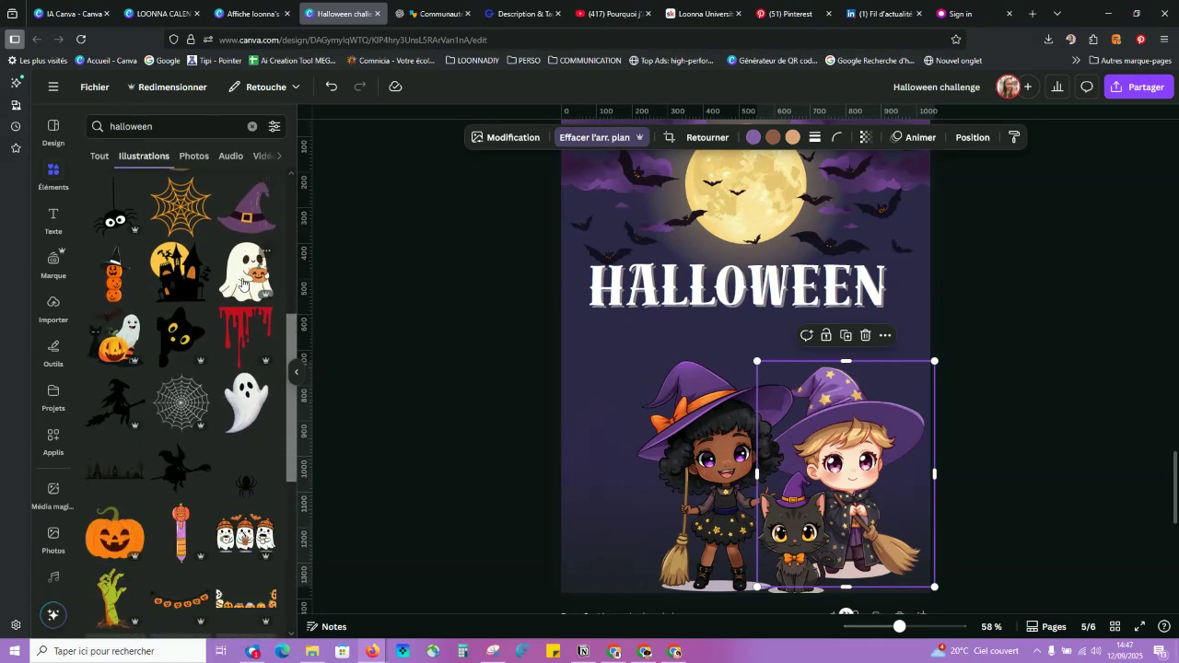
pyautogui.scroll(-3, 208, 343)
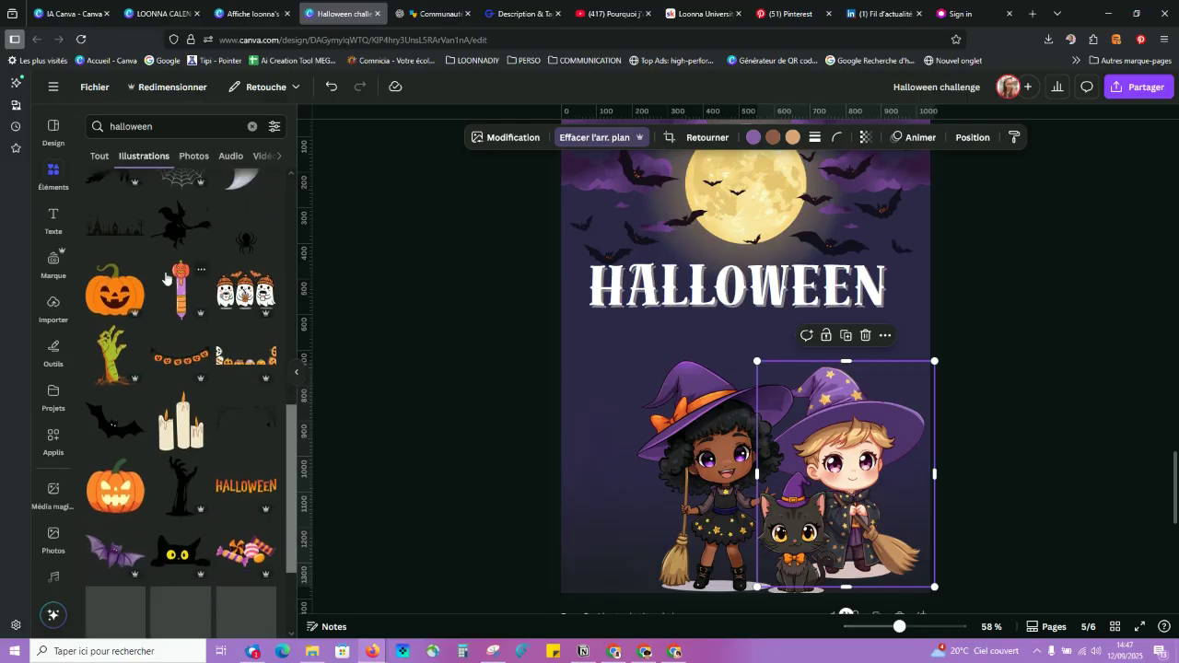
pyautogui.click(126, 228)
pyautogui.moveTo(793, 366); pyautogui.dragTo(1041, 479)
pyautogui.moveTo(842, 450); pyautogui.dragTo(834, 397)
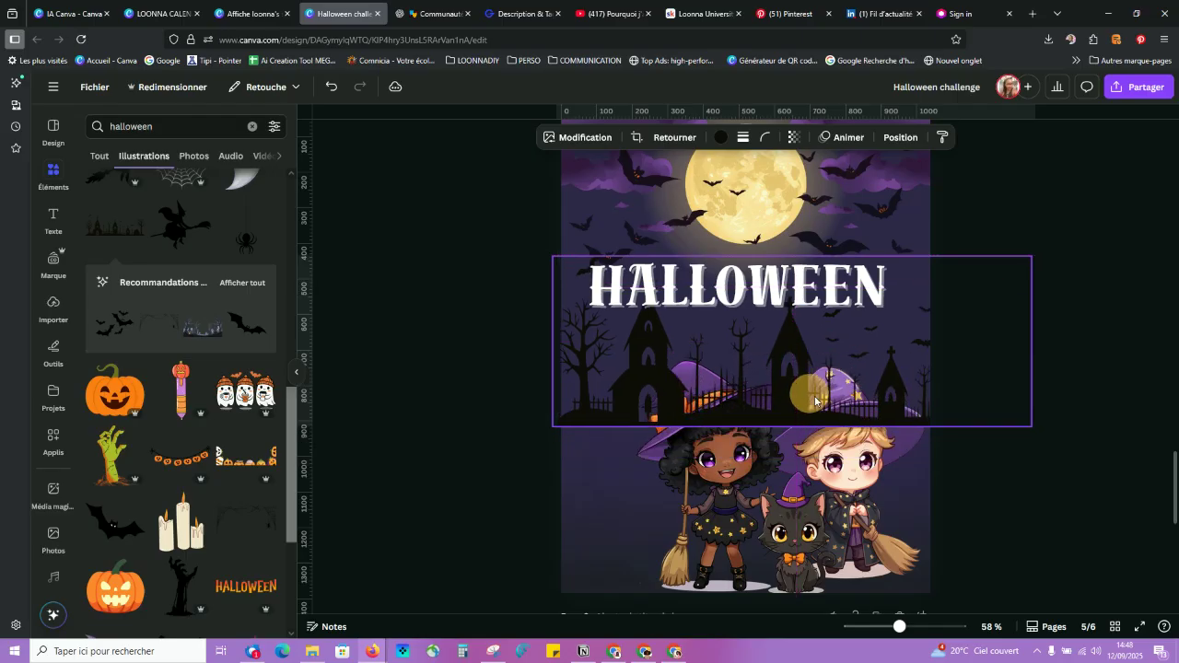
pyautogui.moveTo(1031, 427); pyautogui.dragTo(936, 389)
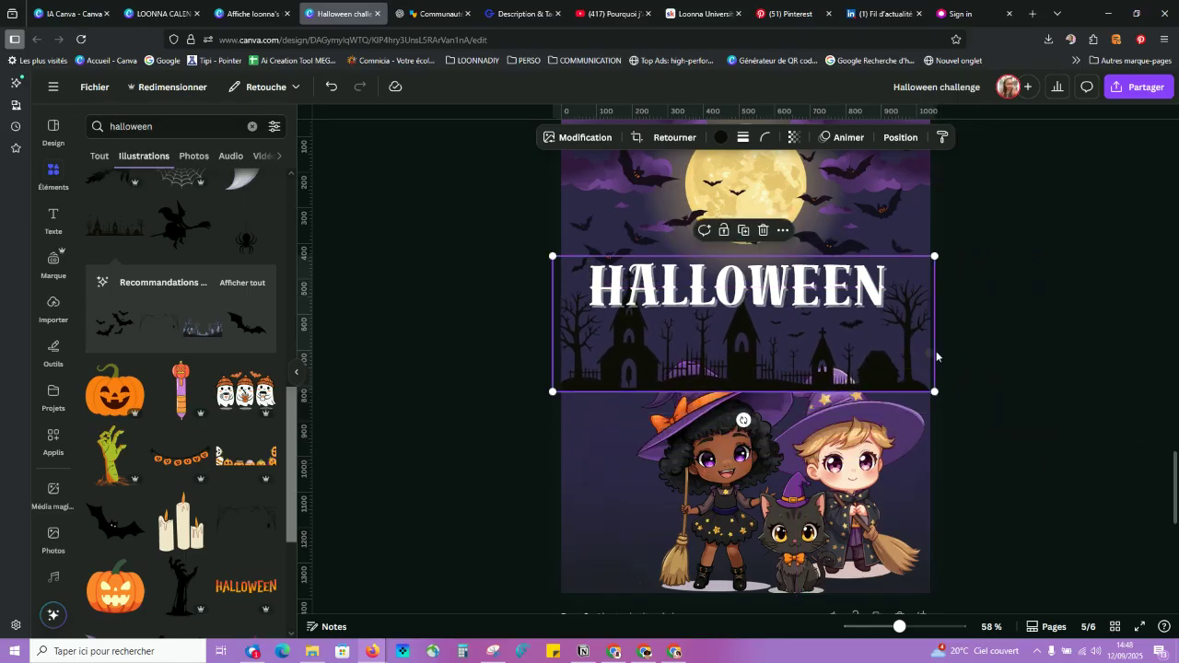
# Step: Send the graveyard silhouette to the back and set the moonlit night sky image as the page background
pyautogui.rightClick(914, 322)
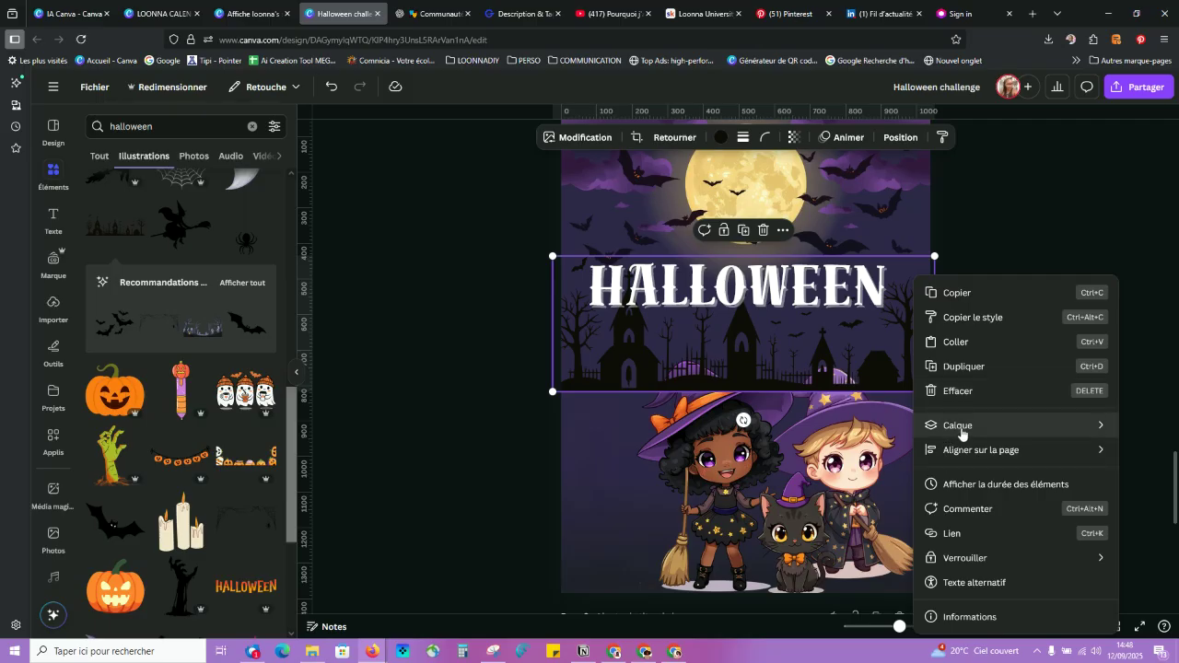
pyautogui.moveTo(961, 431)
pyautogui.click(749, 498)
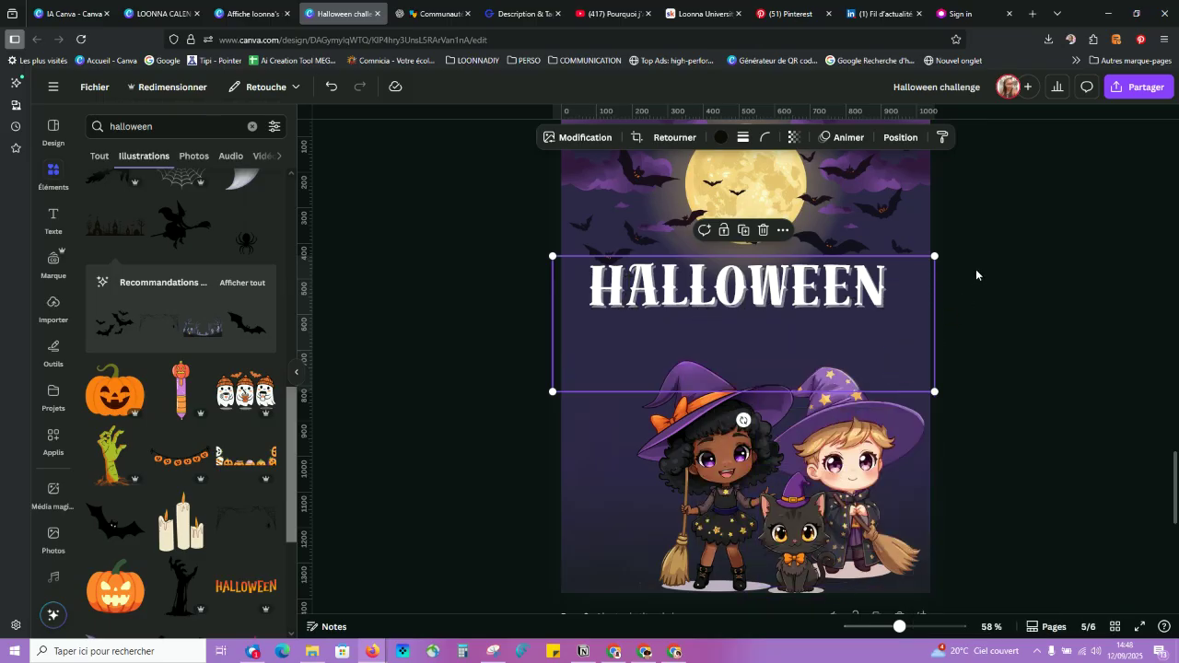
pyautogui.click(925, 222)
pyautogui.rightClick(920, 220)
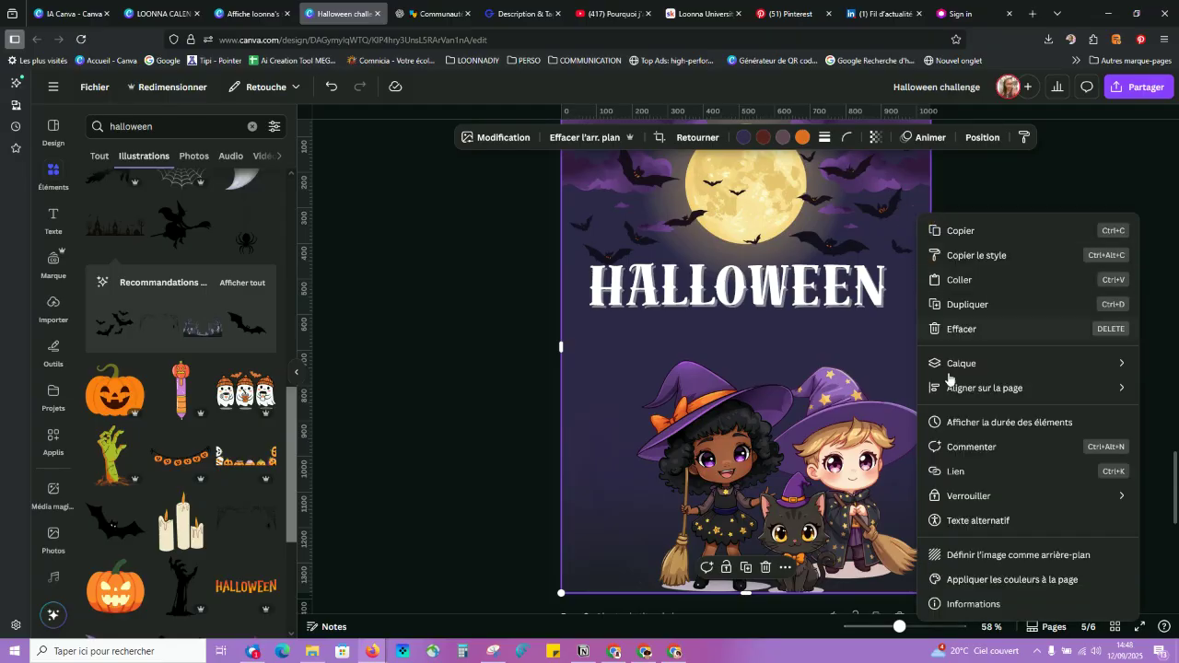
pyautogui.click(982, 554)
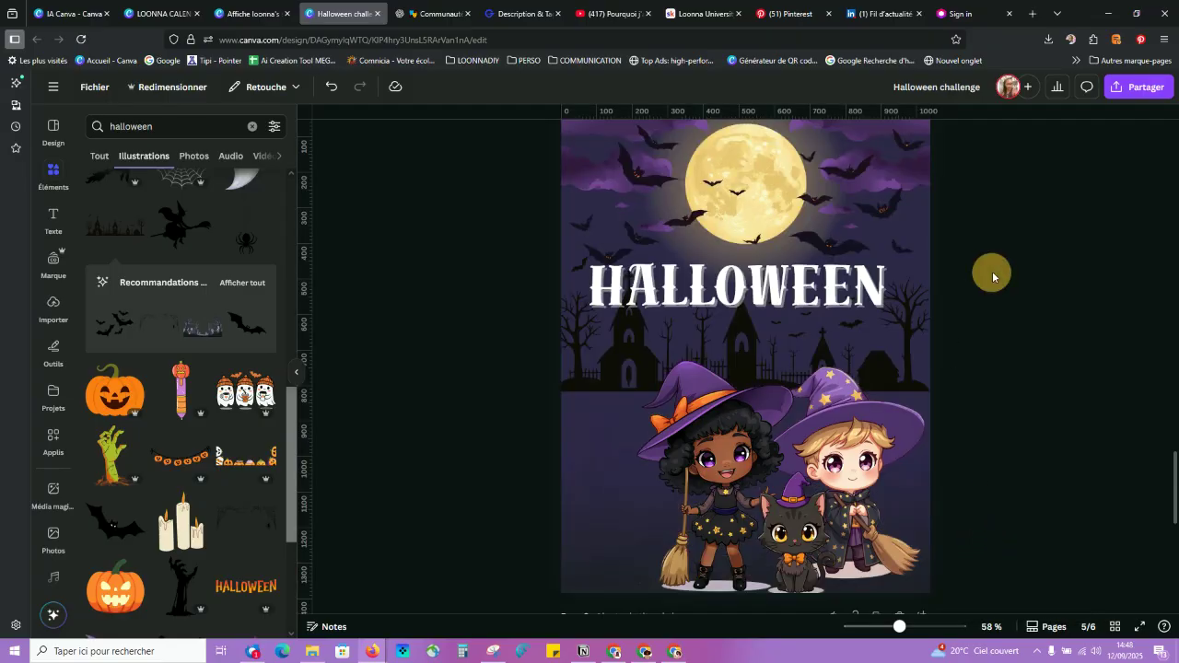
# Step: Move the graveyard silhouette slightly to the right and down, and shrink it to exactly the page width
pyautogui.scroll(-1, 691, 340)
pyautogui.click(606, 272)
pyautogui.moveTo(605, 271); pyautogui.dragTo(614, 291)
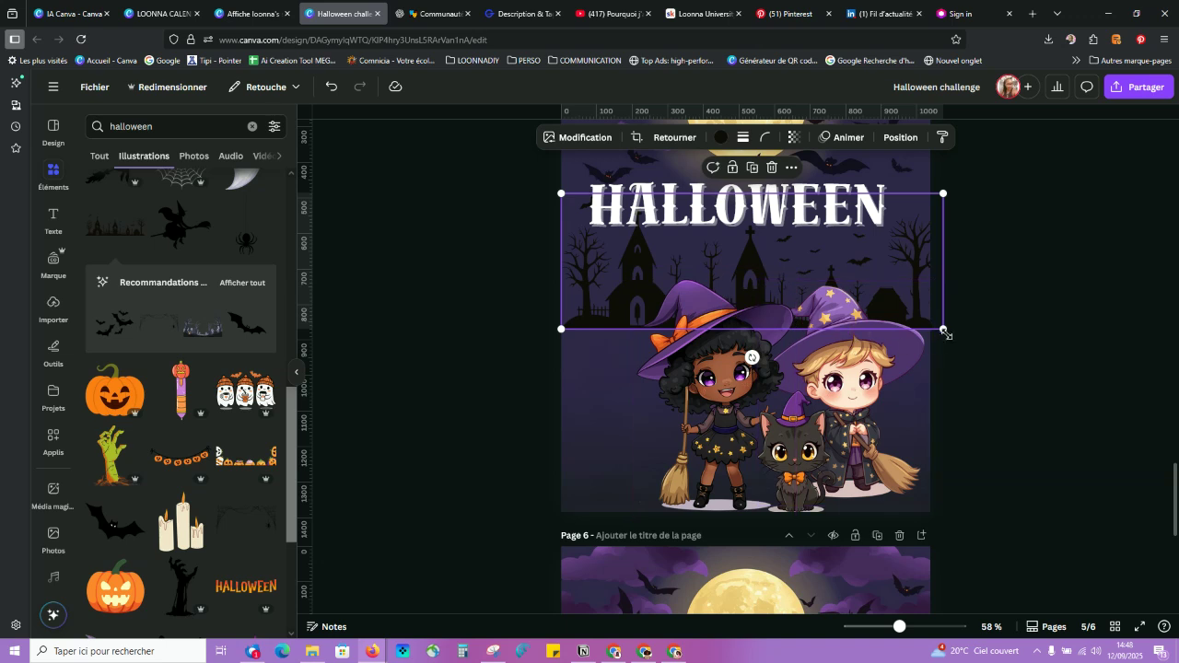
pyautogui.moveTo(946, 330); pyautogui.dragTo(933, 327)
# Step: Lower the graveyard silhouette's opacity to roughly half so it fades into the night sky
pyautogui.scroll(1, 719, 191)
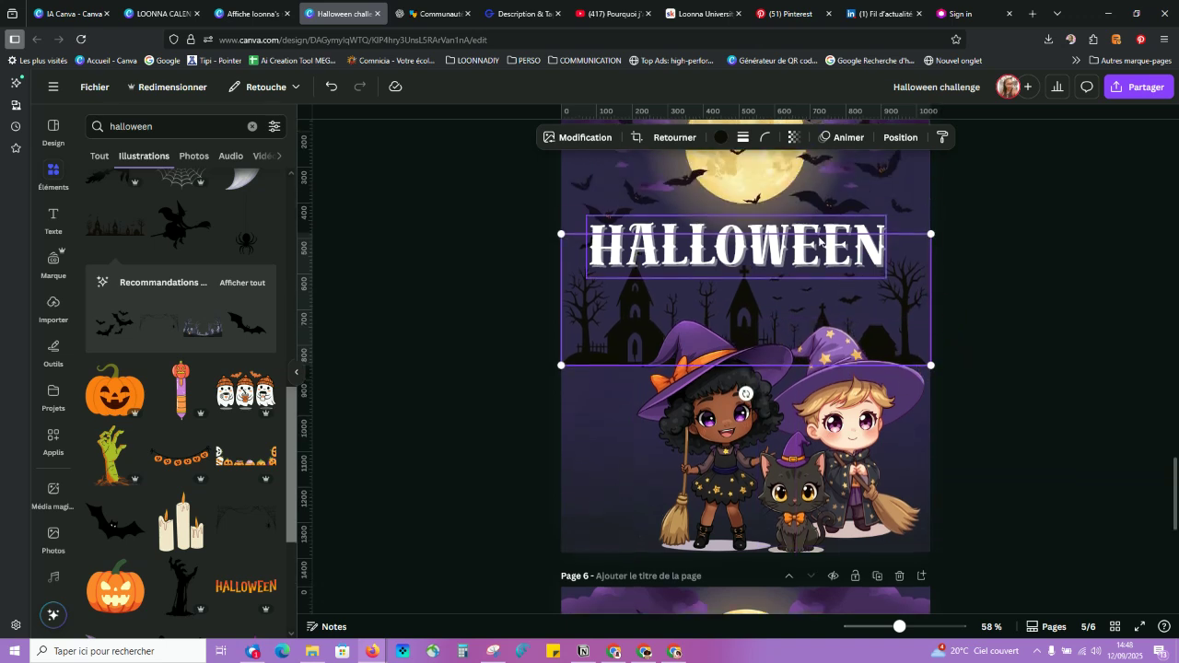
pyautogui.click(794, 137)
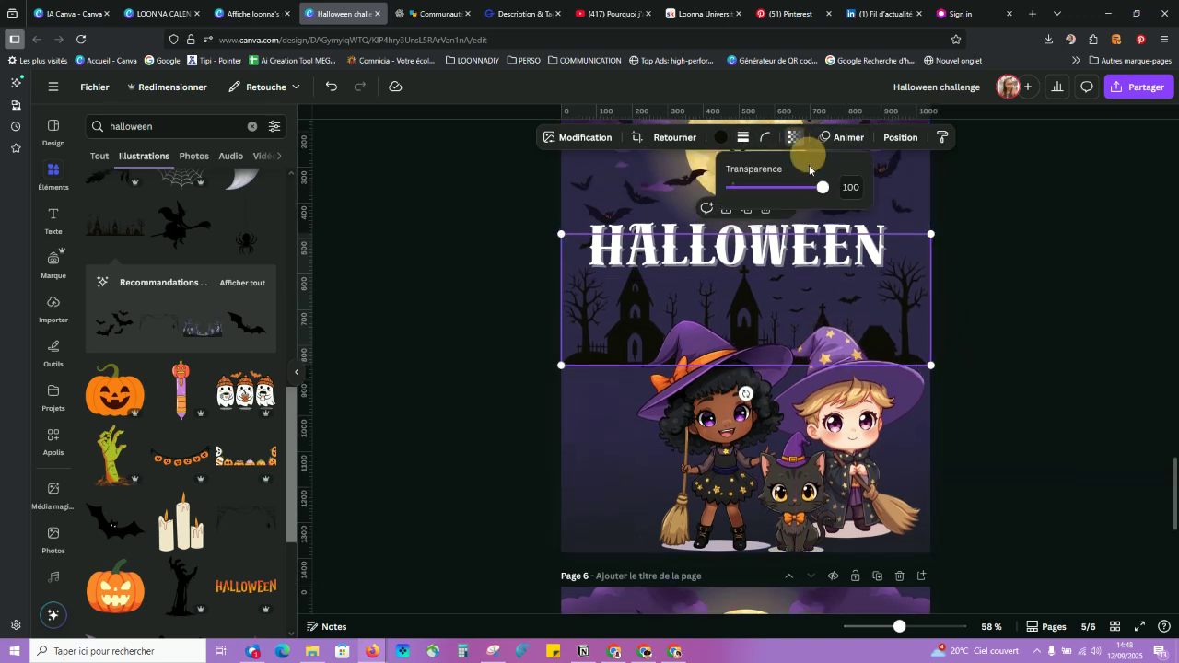
pyautogui.moveTo(800, 191); pyautogui.dragTo(774, 188)
pyautogui.click(1027, 267)
pyautogui.scroll(1, 942, 267)
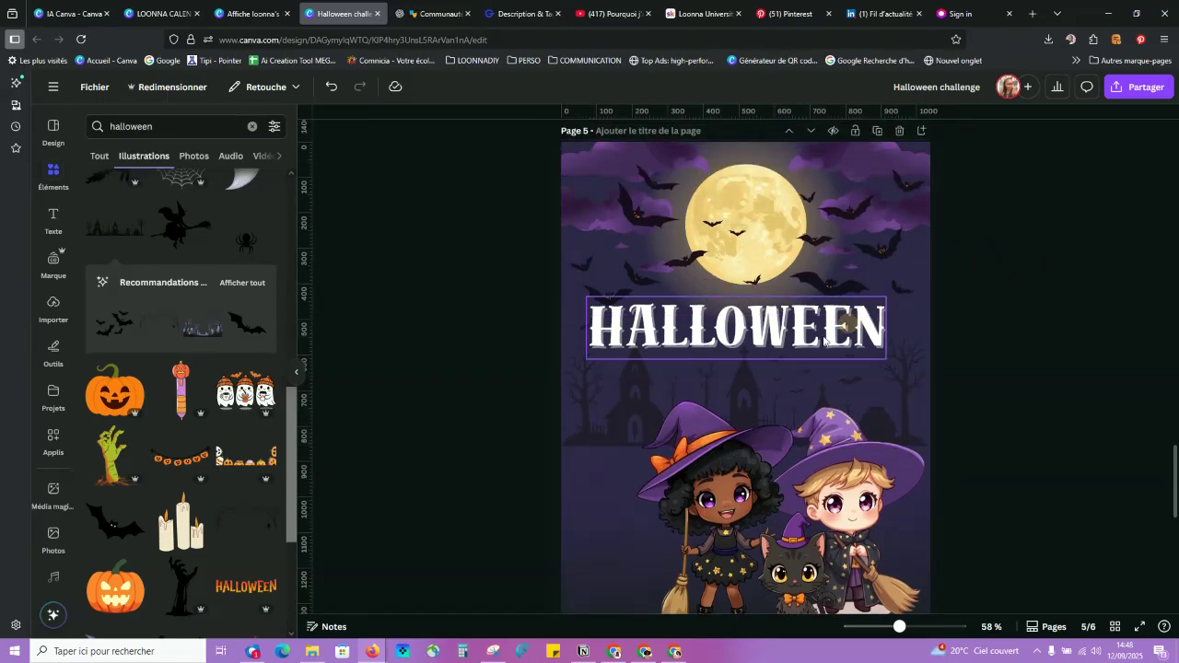
# Step: Duplicate the HALLOWEEN title directly below itself and change the copy's text to PARTY
pyautogui.click(768, 298)
pyautogui.click(747, 270)
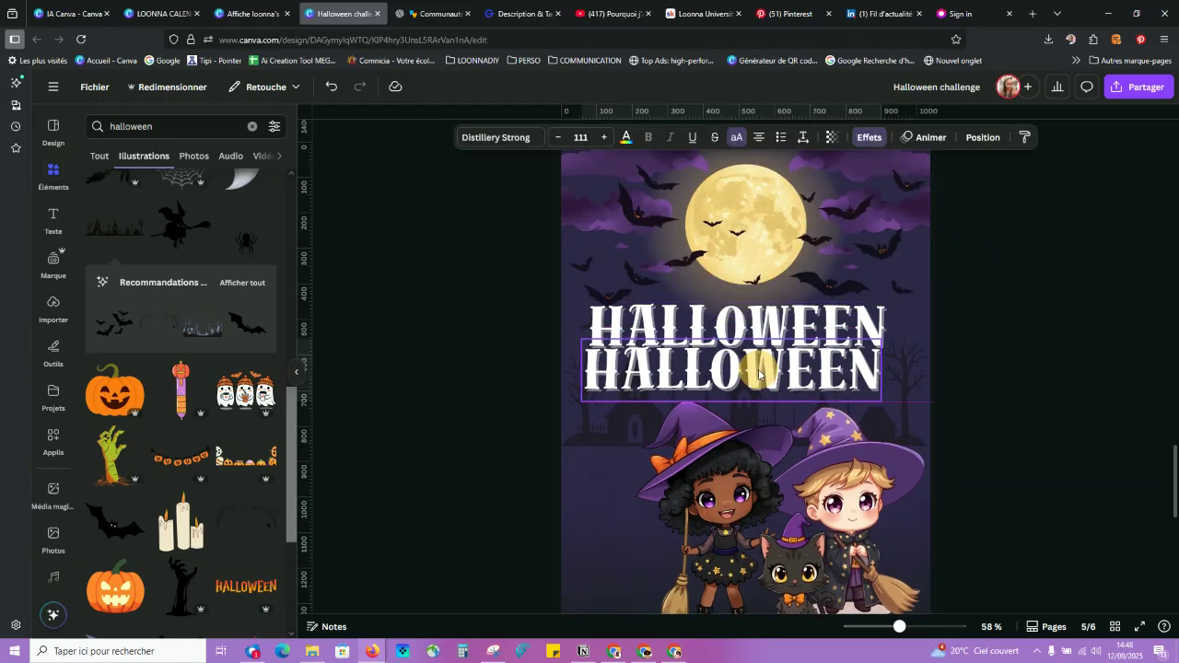
pyautogui.write('PAR')
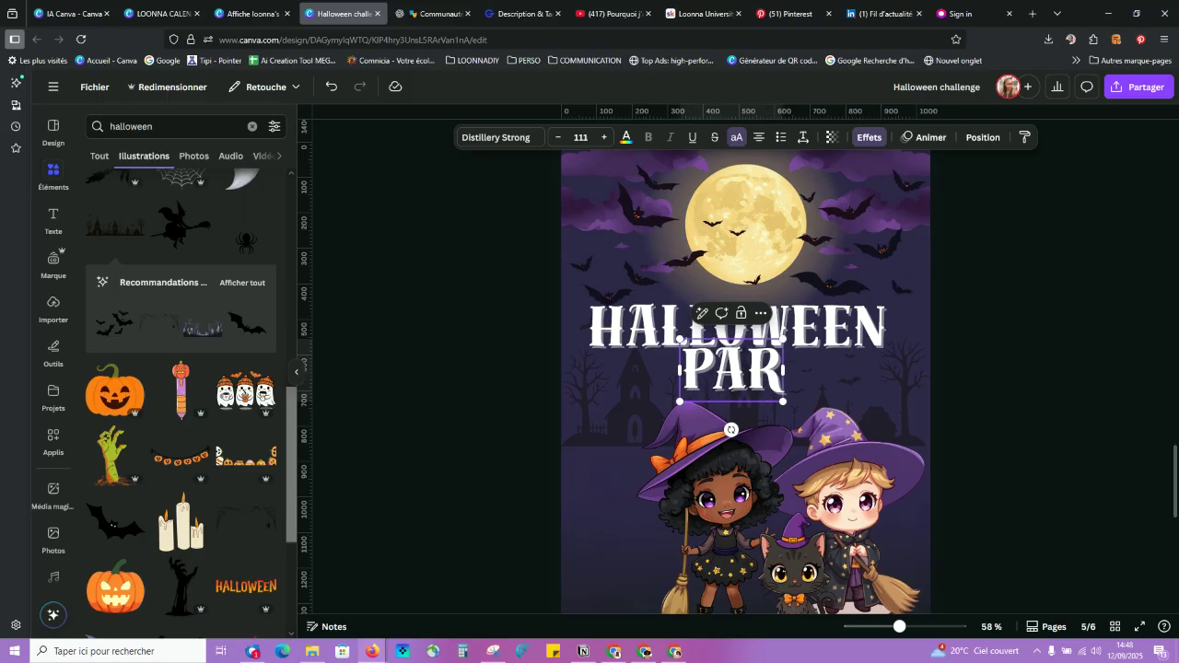
pyautogui.write('TY')
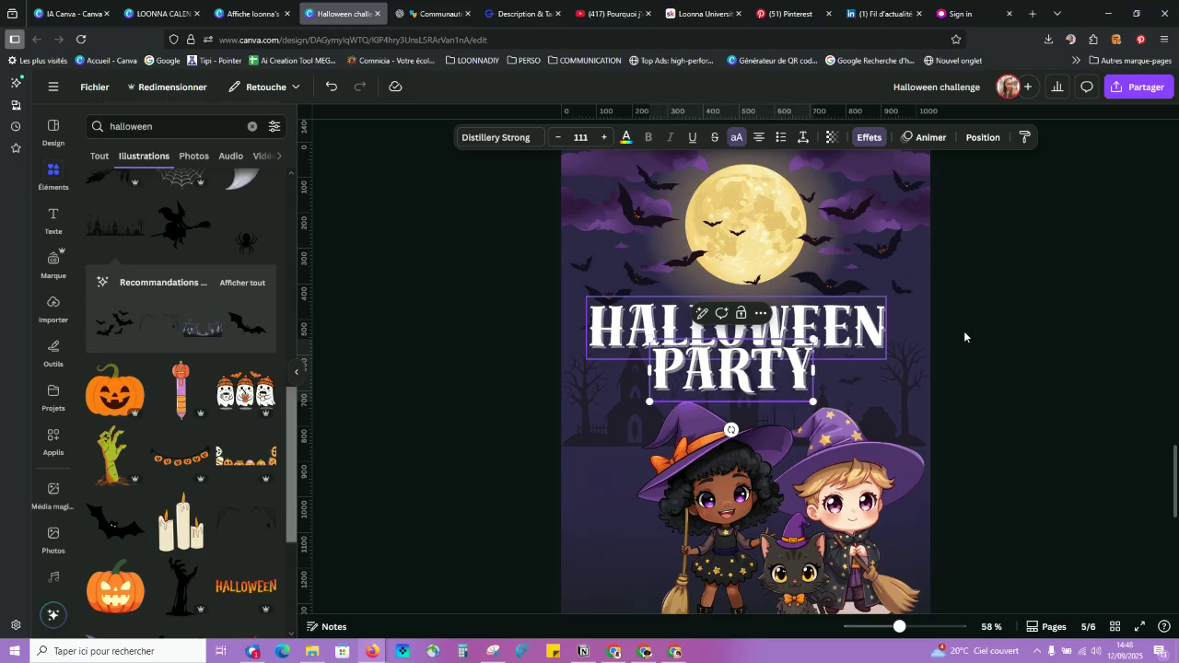
pyautogui.click(1036, 306)
# Step: Shift the HALLOWEEN and PARTY texts slightly to the right to centre both on the page
pyautogui.moveTo(827, 332); pyautogui.dragTo(836, 326)
pyautogui.moveTo(779, 379); pyautogui.dragTo(792, 379)
pyautogui.click(942, 440)
# Step: Add the white dancing skeleton illustration to page 5 and place it in the page's lower-left corner
pyautogui.scroll(-3, 1000, 415)
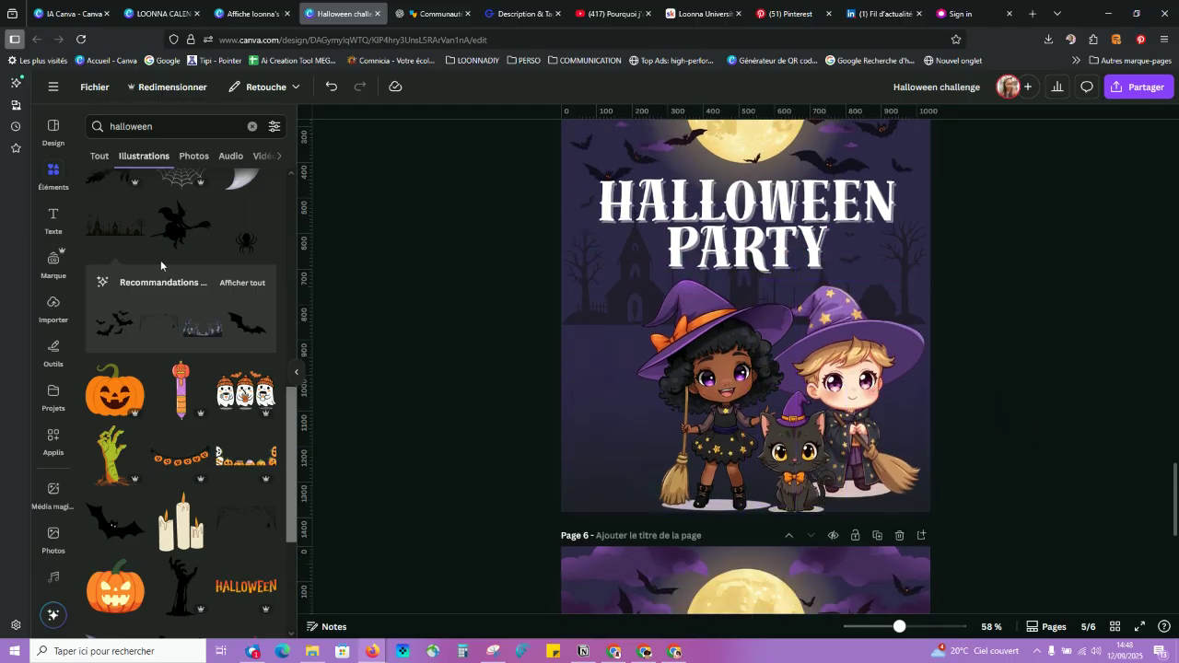
pyautogui.scroll(-4, 181, 286)
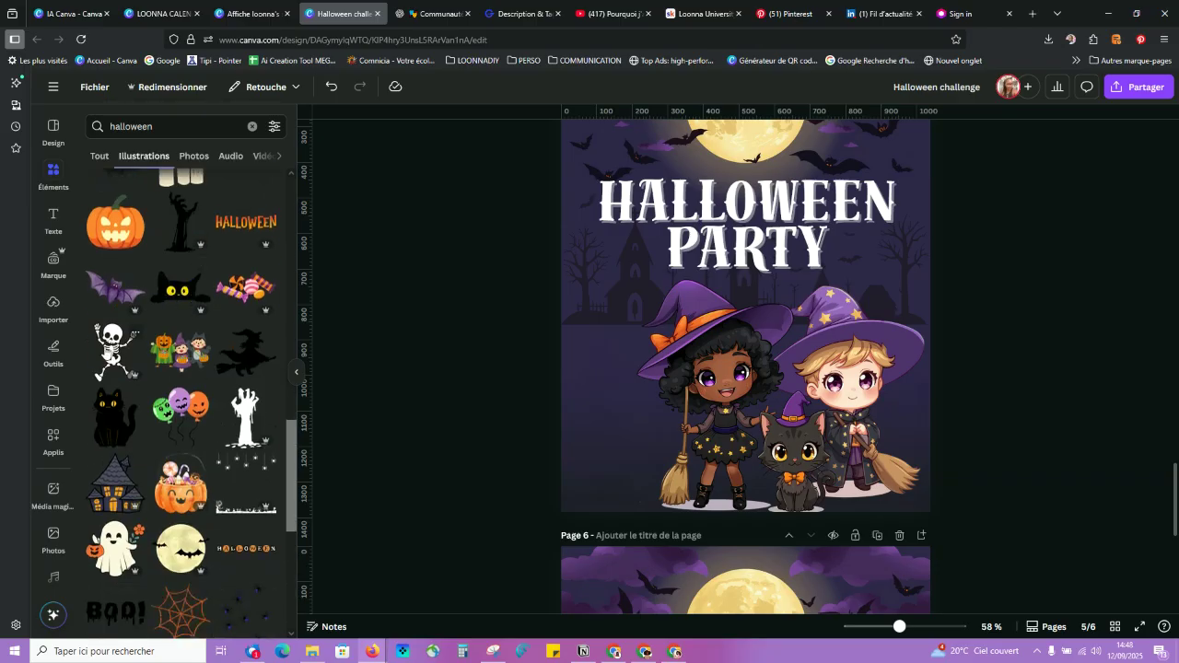
pyautogui.click(113, 351)
pyautogui.moveTo(728, 295); pyautogui.dragTo(630, 420)
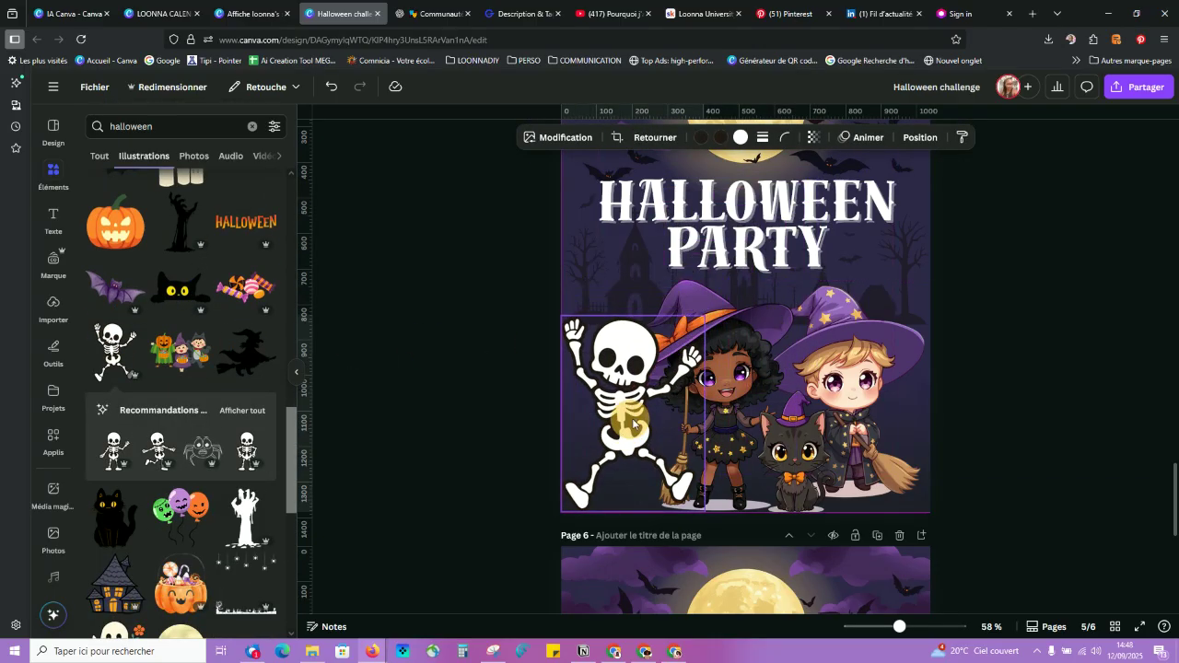
# Step: Shrink the skeleton, place it on the ground beside the witch and tilt it to about -6°
pyautogui.moveTo(706, 512); pyautogui.dragTo(655, 446)
pyautogui.moveTo(612, 383); pyautogui.dragTo(629, 439)
pyautogui.moveTo(625, 529); pyautogui.dragTo(635, 532)
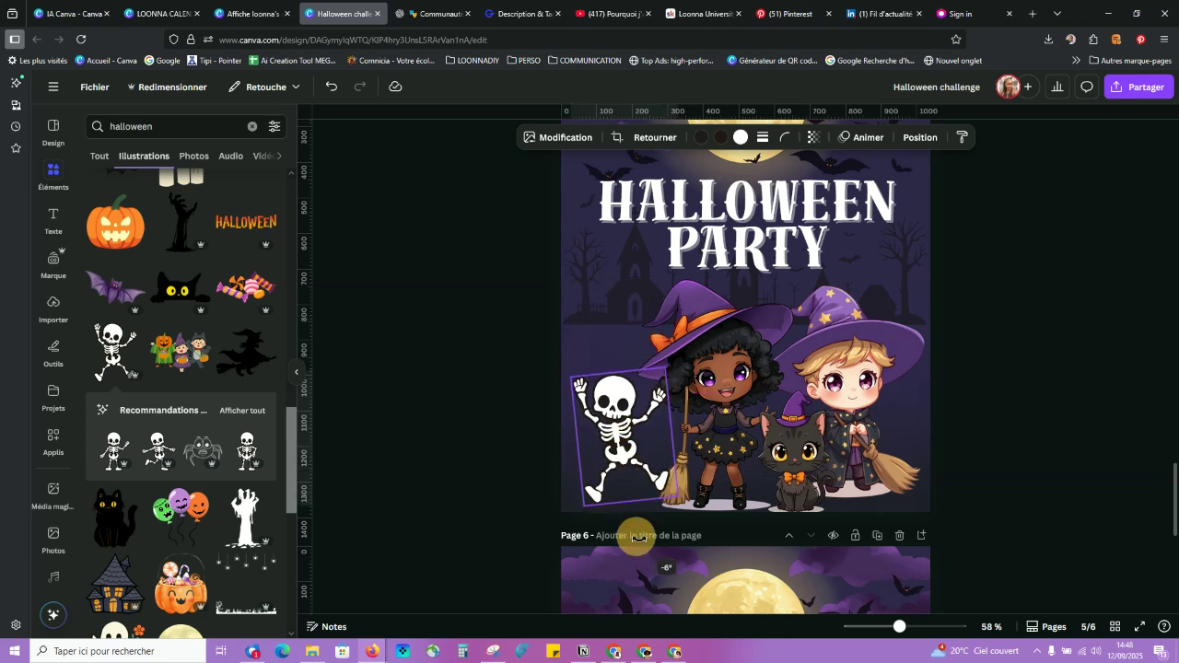
pyautogui.click(993, 330)
pyautogui.scroll(2, 990, 326)
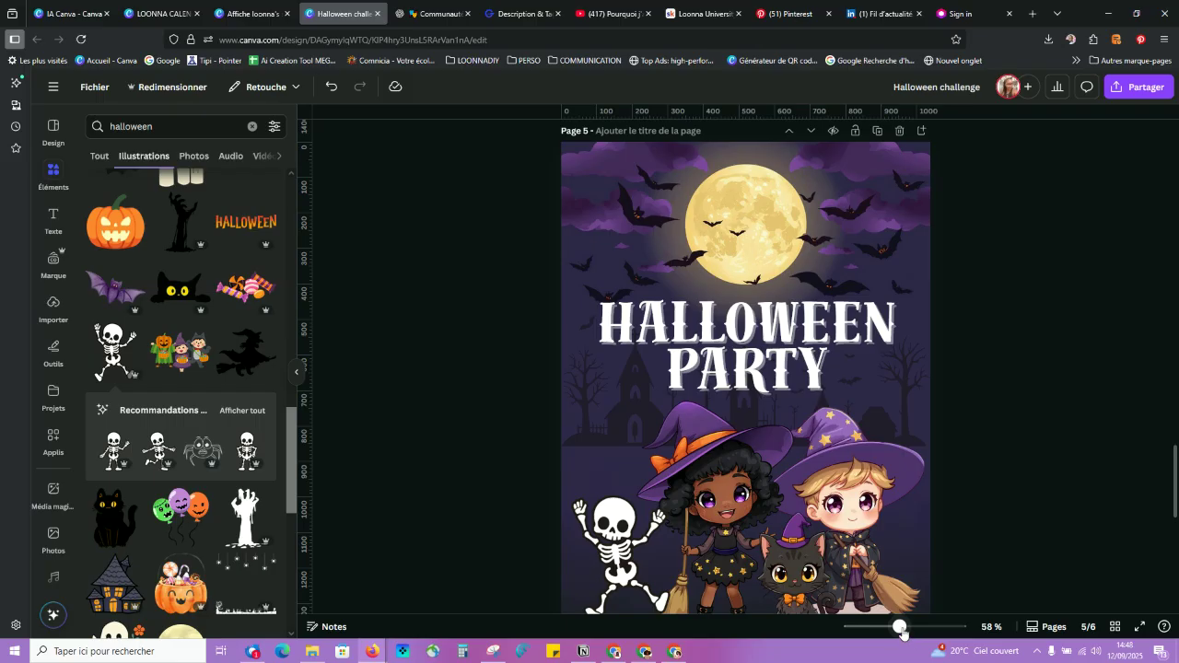
pyautogui.moveTo(901, 628); pyautogui.dragTo(890, 627)
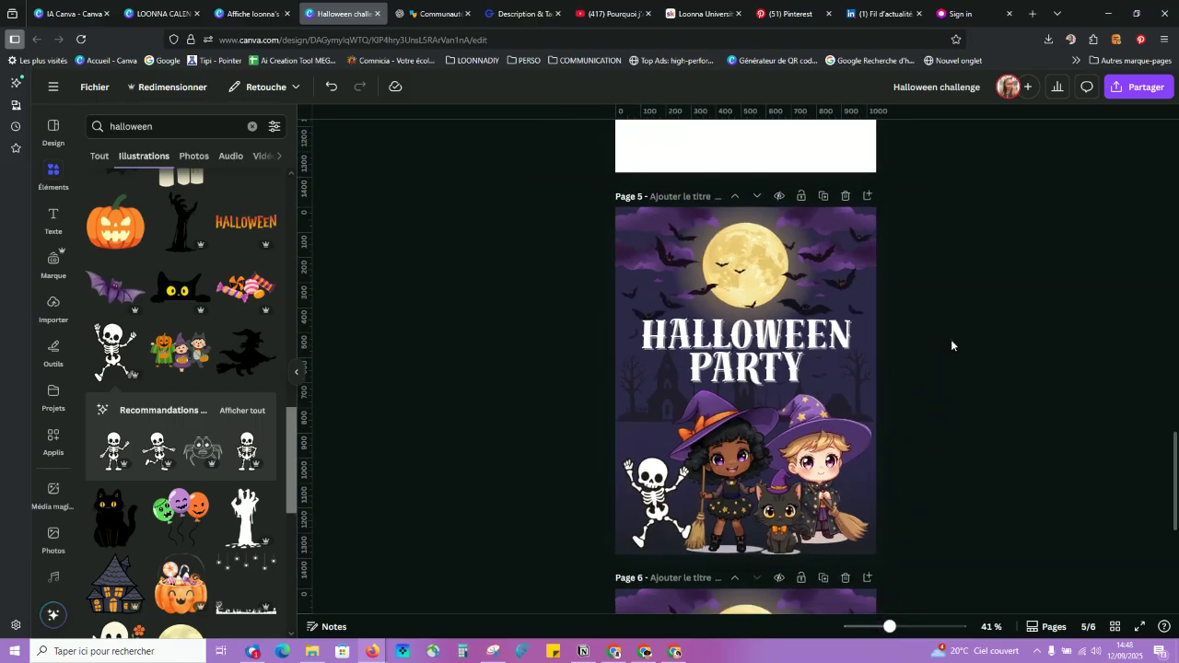
# Step: Review the generated characters, haunted house posters and invitation backgrounds in Canva AI, check the prompt document, and return to the Halloween challenge design
pyautogui.click(64, 12)
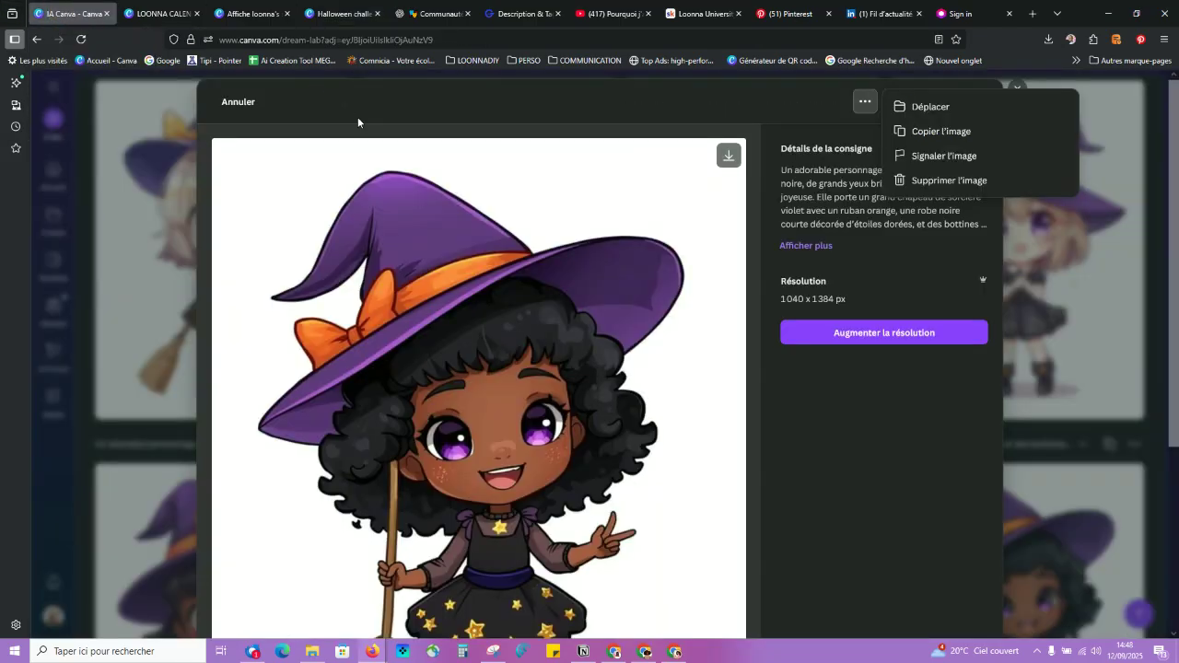
pyautogui.click(1054, 215)
pyautogui.click(1053, 215)
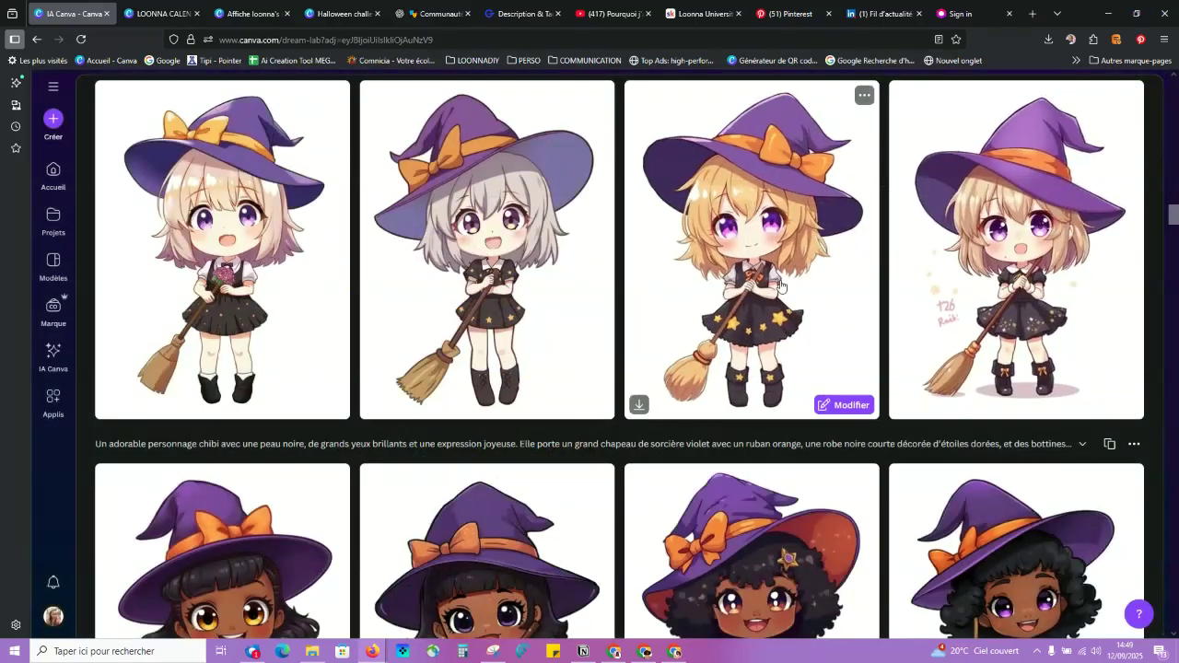
pyautogui.scroll(-3, 746, 308)
pyautogui.scroll(4, 746, 309)
pyautogui.scroll(10, 747, 308)
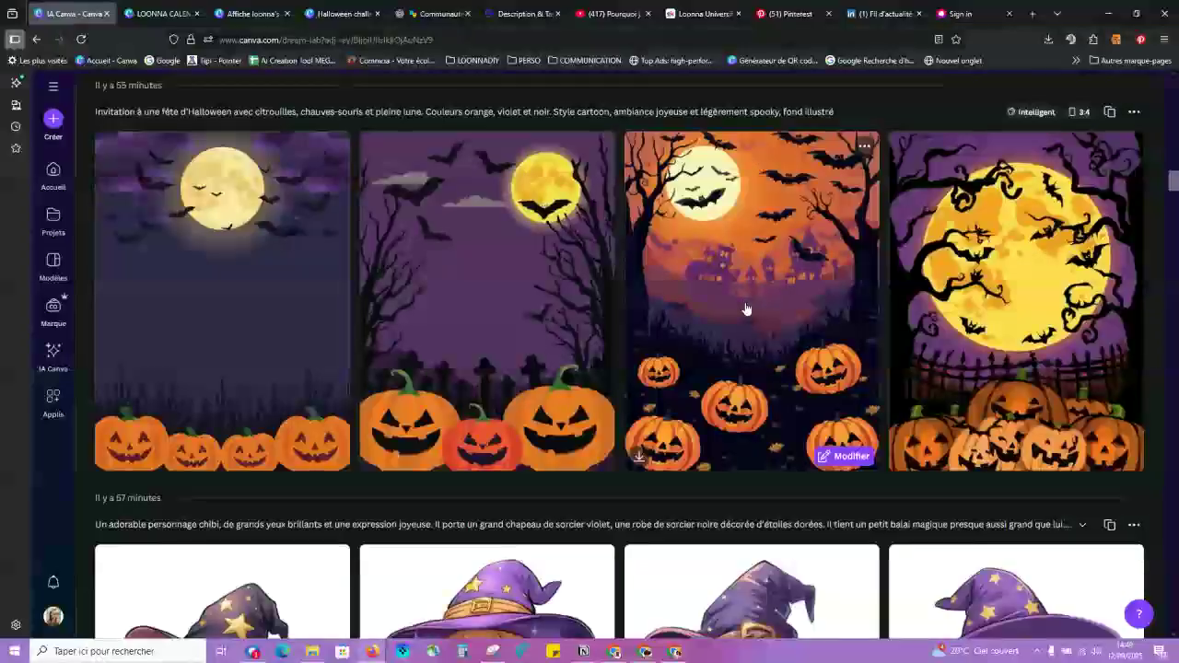
pyautogui.scroll(2, 623, 323)
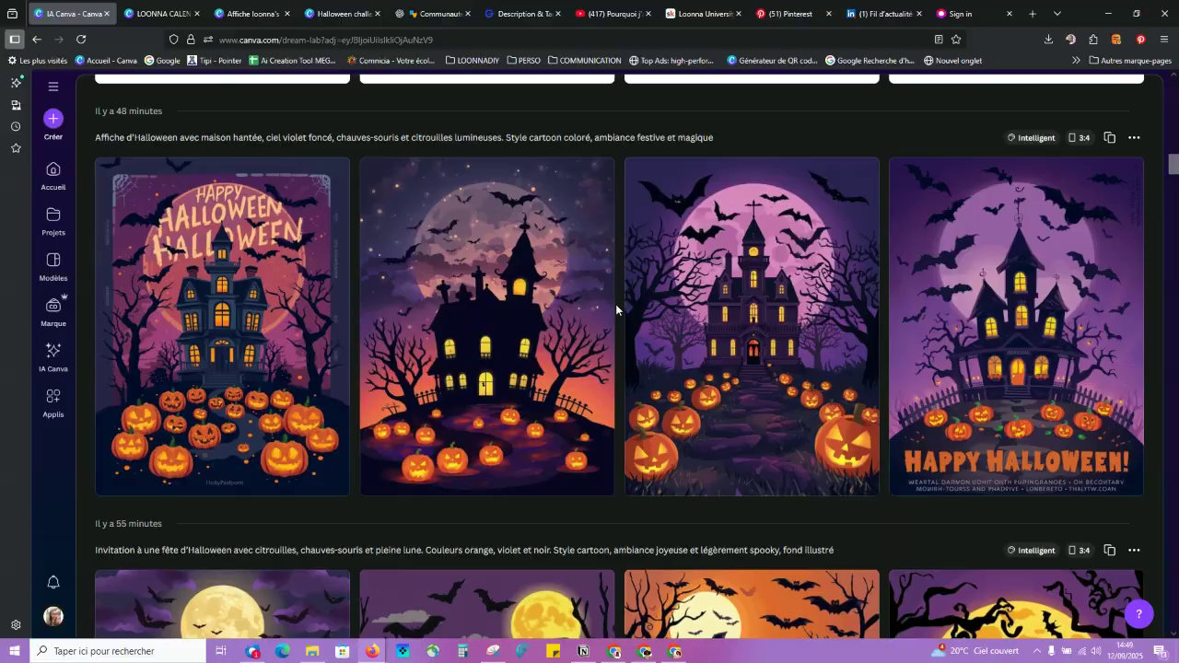
pyautogui.scroll(-4, 617, 308)
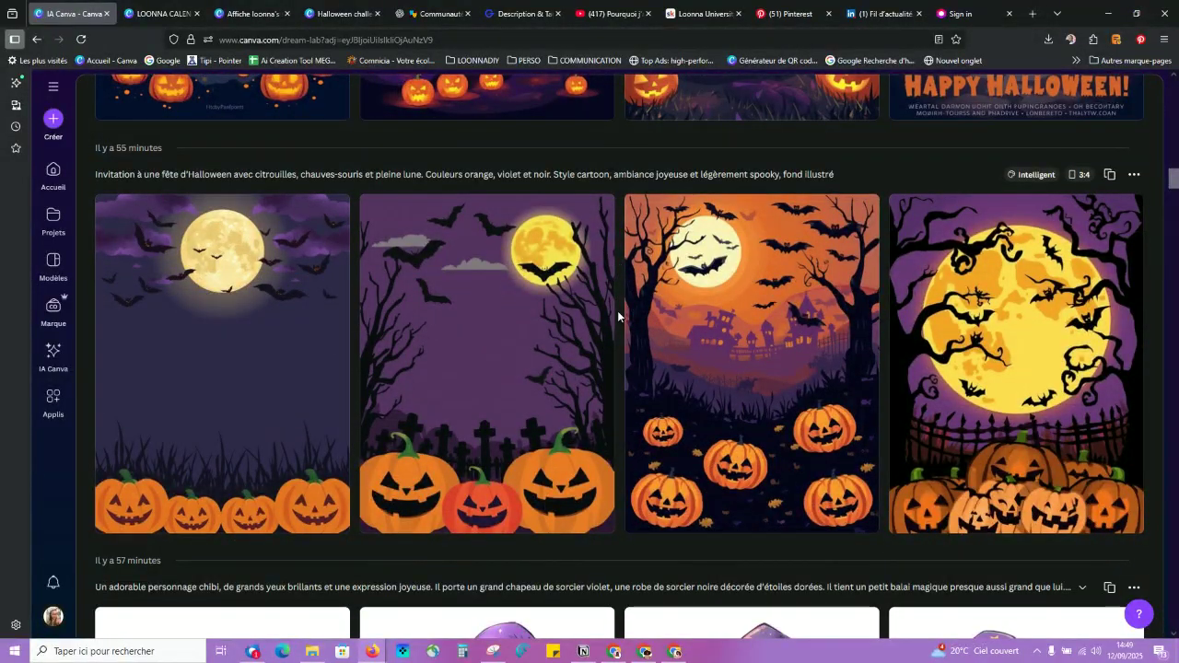
pyautogui.scroll(3, 623, 312)
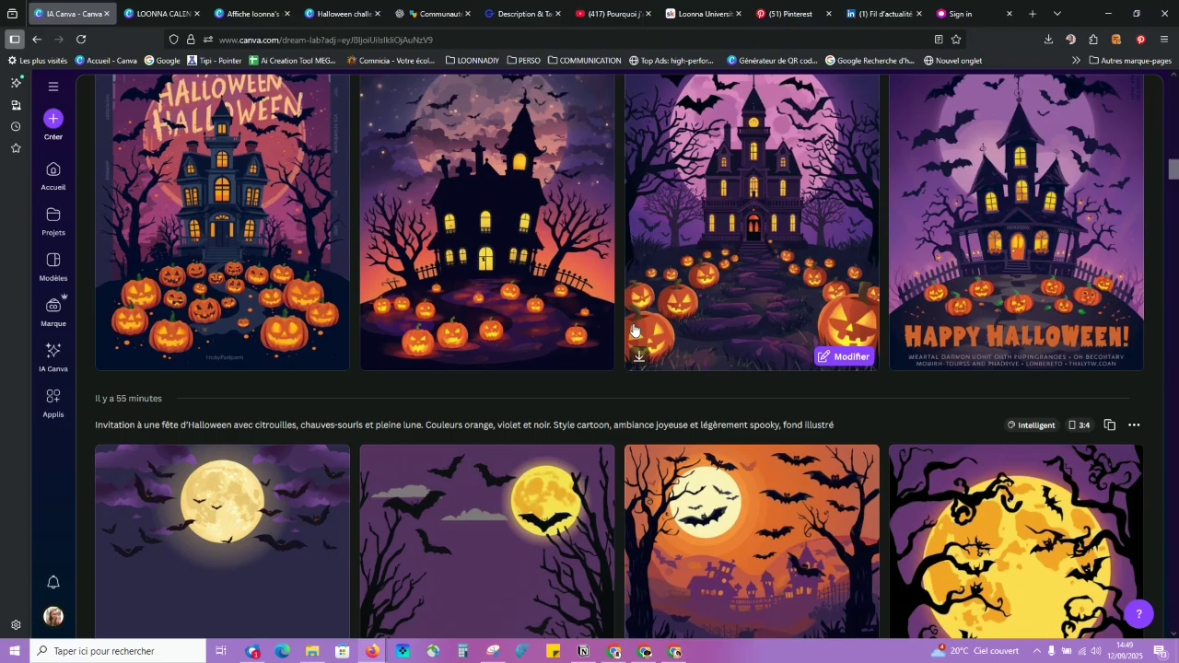
pyautogui.scroll(2, 760, 334)
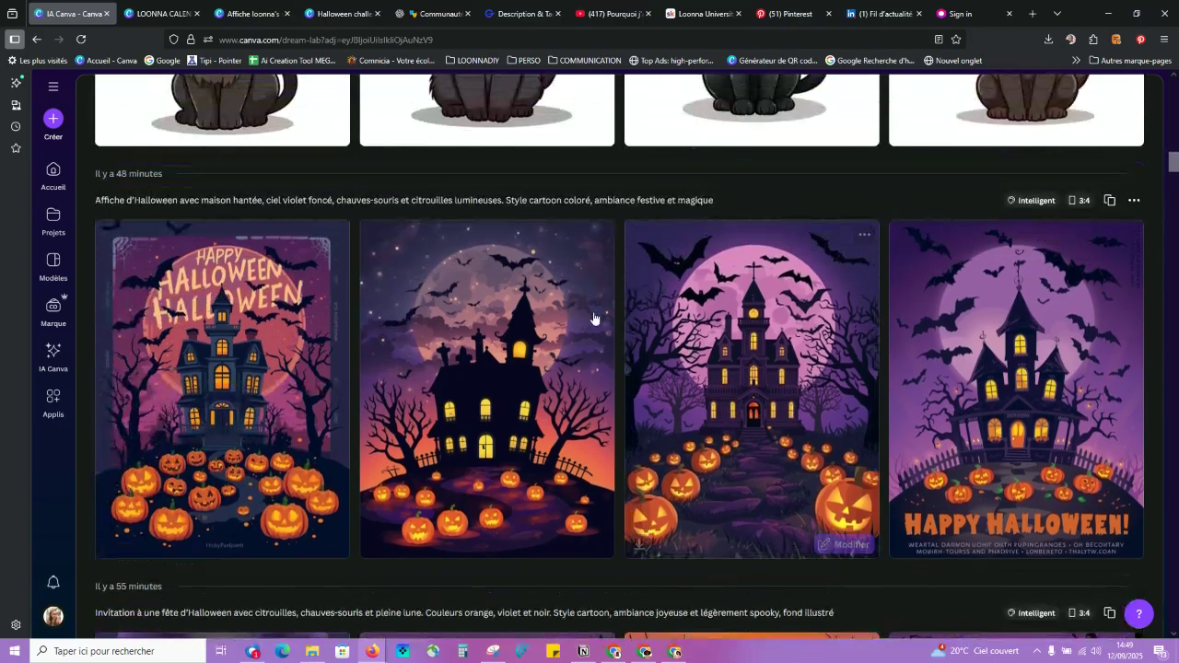
pyautogui.scroll(10, 543, 327)
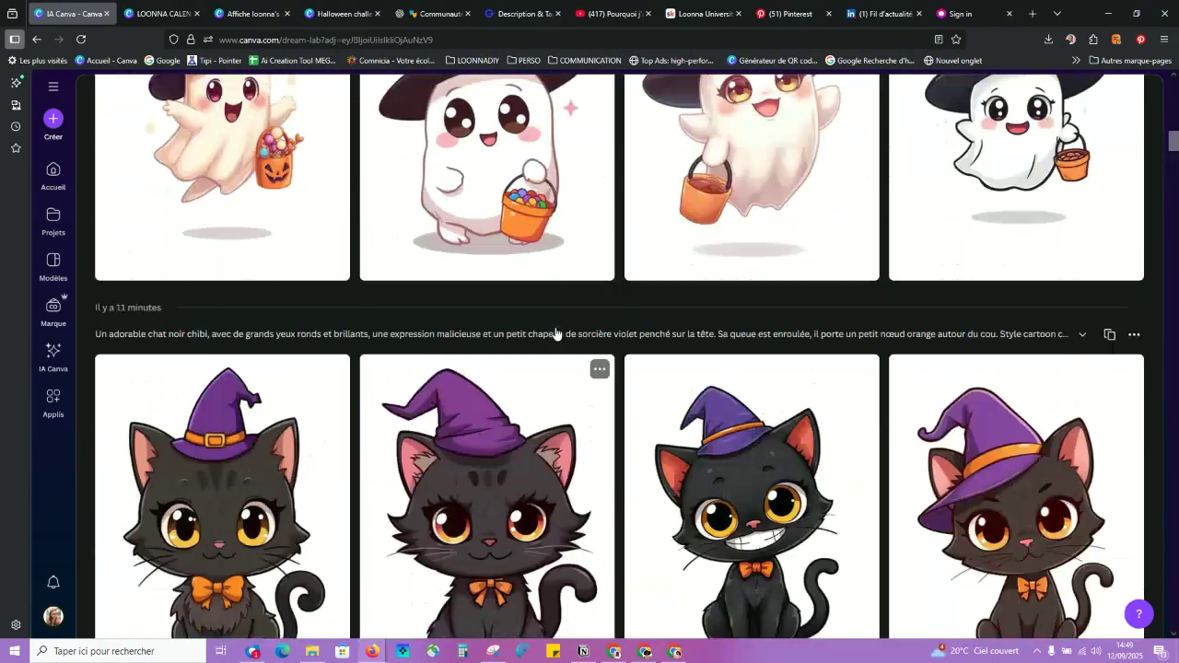
pyautogui.scroll(12, 646, 361)
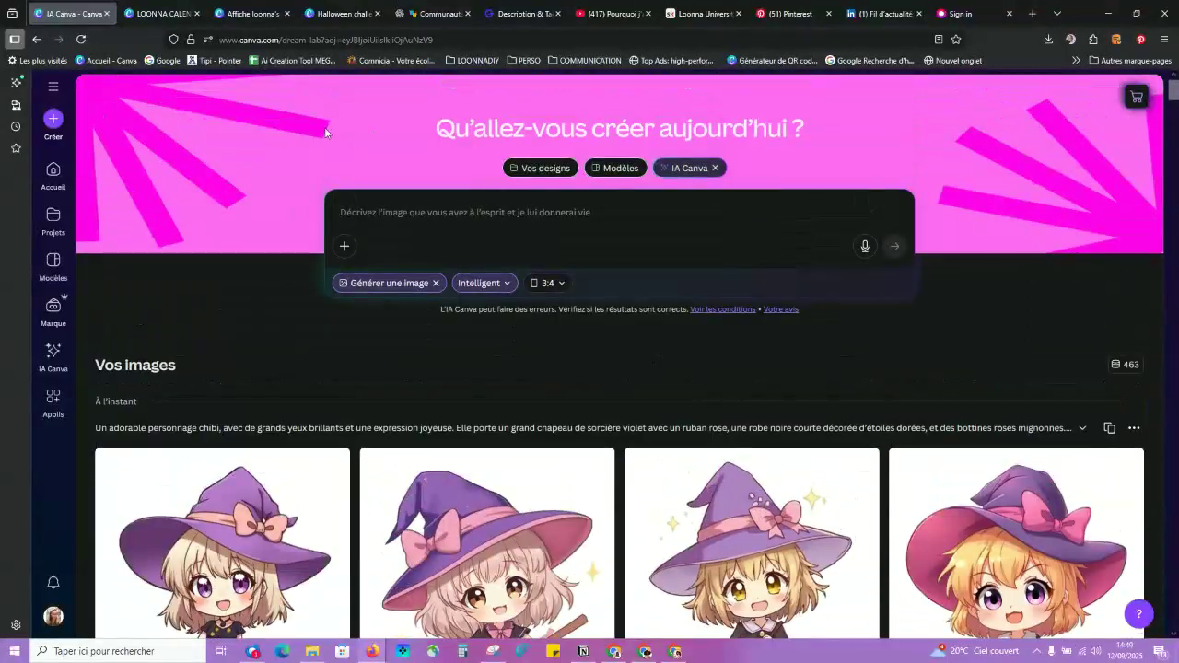
pyautogui.click(256, 11)
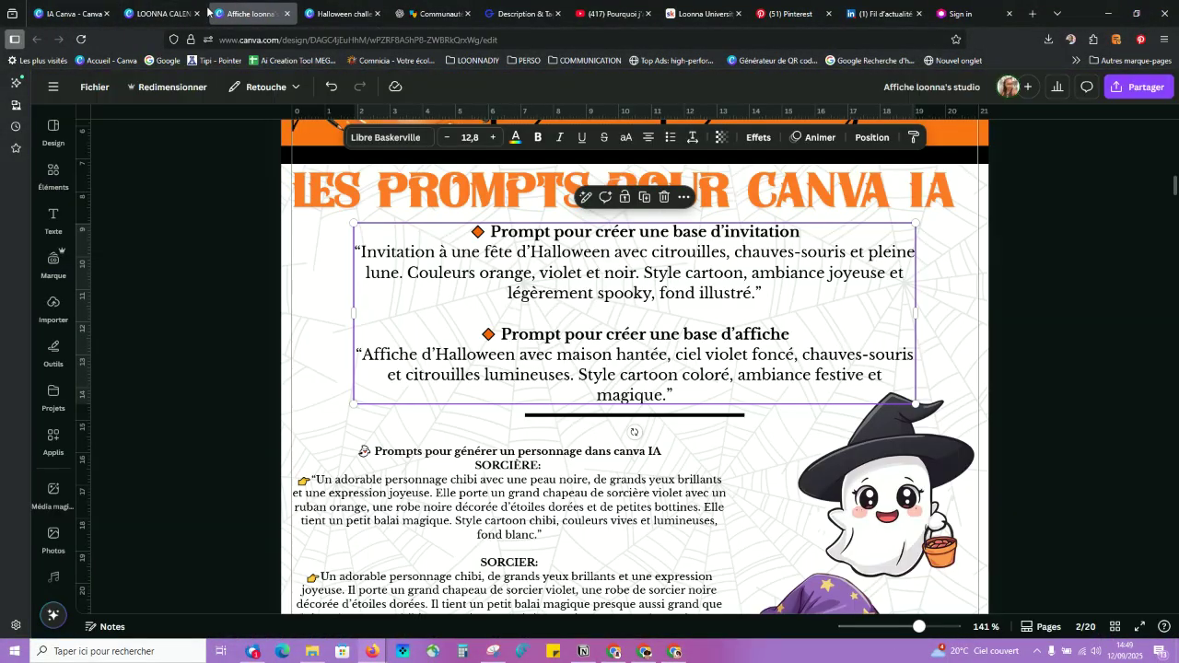
pyautogui.click(339, 13)
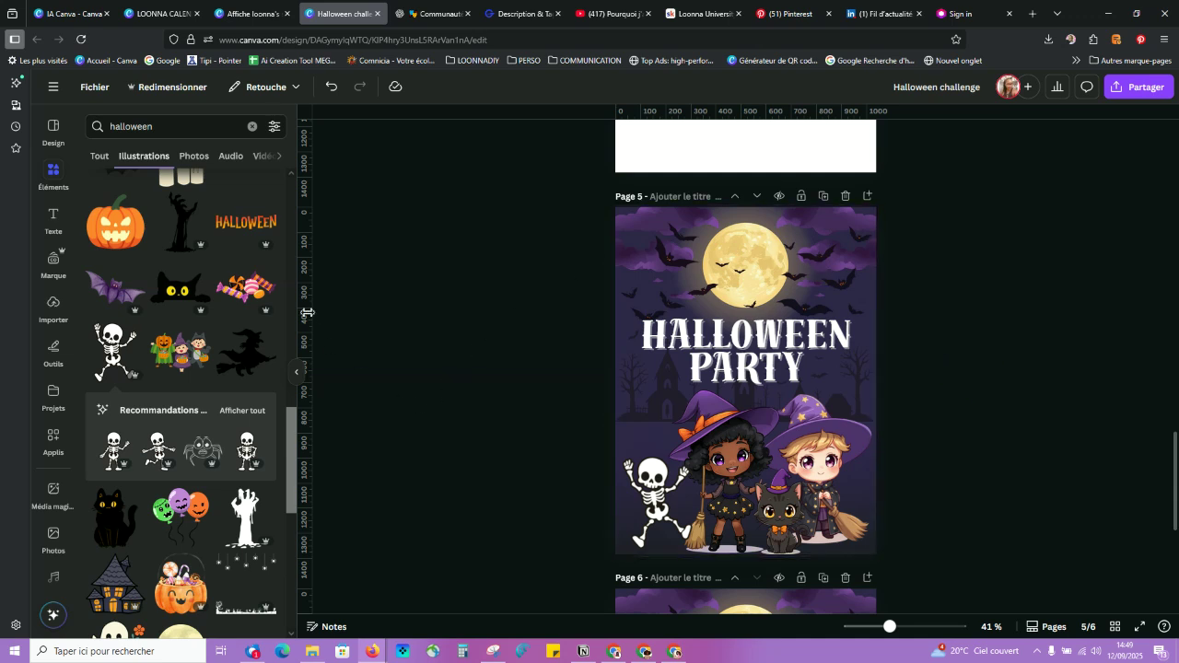
# Step: Try out the purple bat and the white ghost illustrations on page 5 and remove each one
pyautogui.click(126, 288)
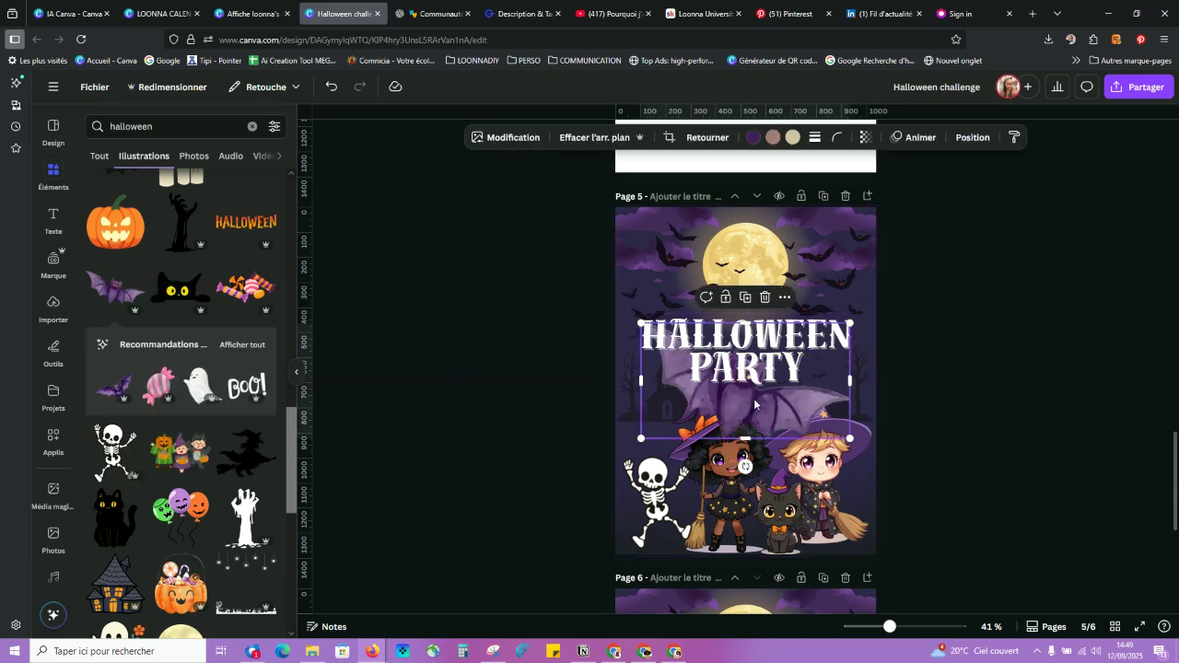
pyautogui.click(767, 298)
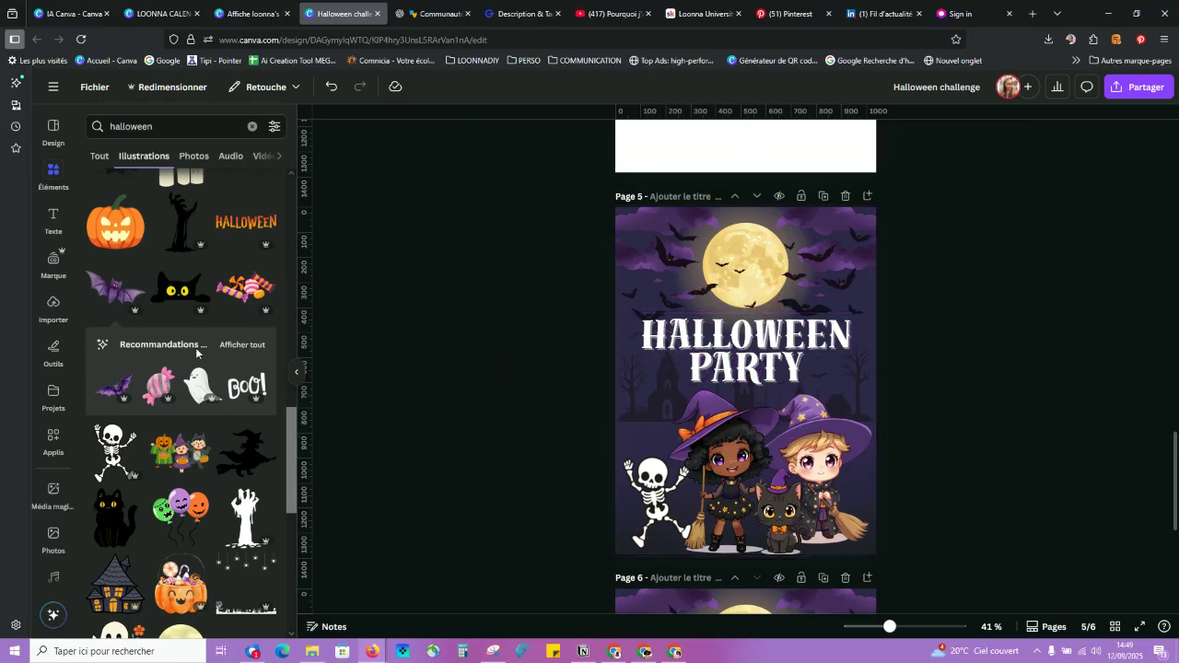
pyautogui.scroll(-2, 197, 353)
pyautogui.click(198, 262)
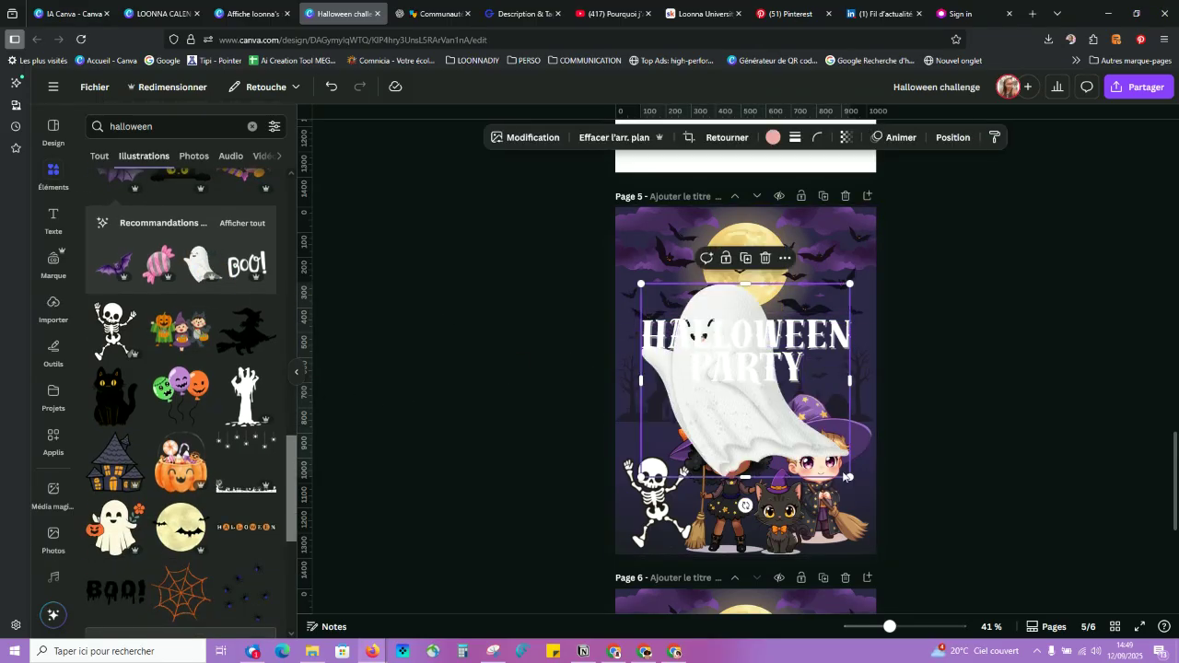
pyautogui.click(766, 259)
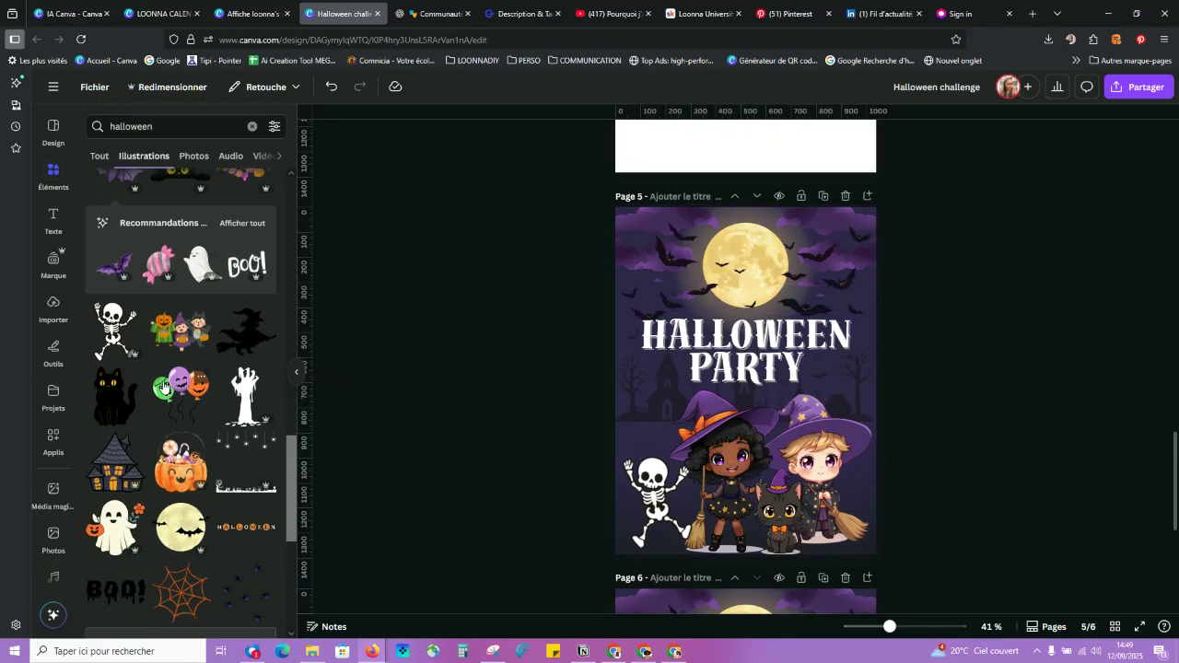
pyautogui.scroll(-2, 164, 387)
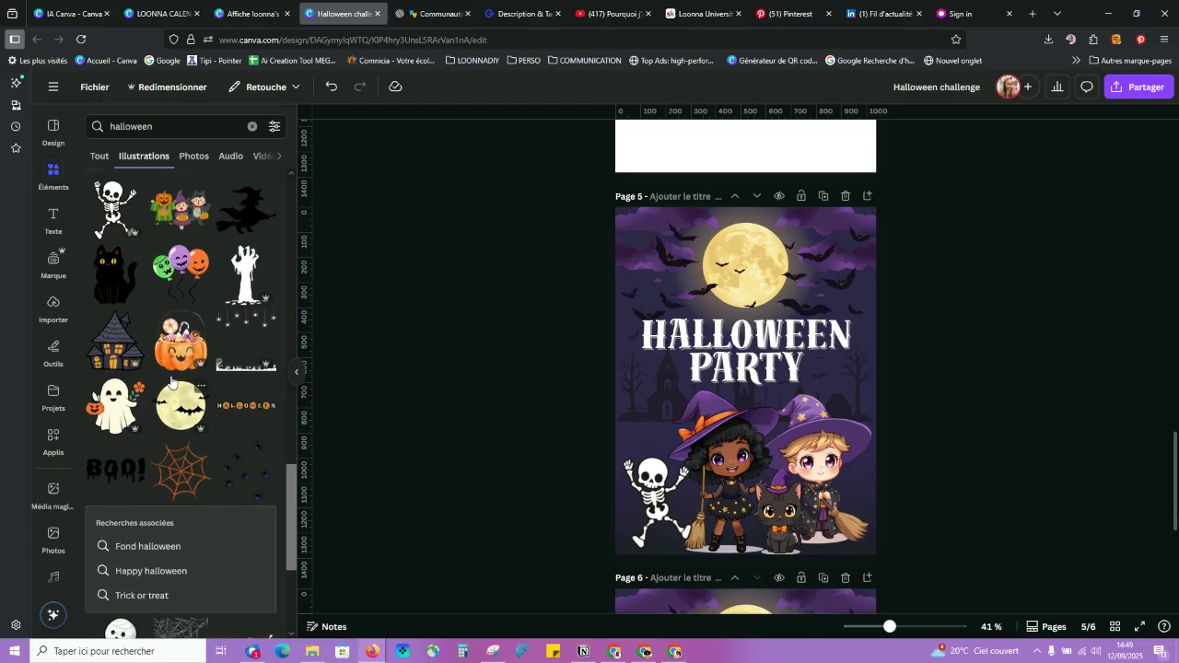
pyautogui.scroll(-1, 171, 382)
pyautogui.scroll(-2, 221, 364)
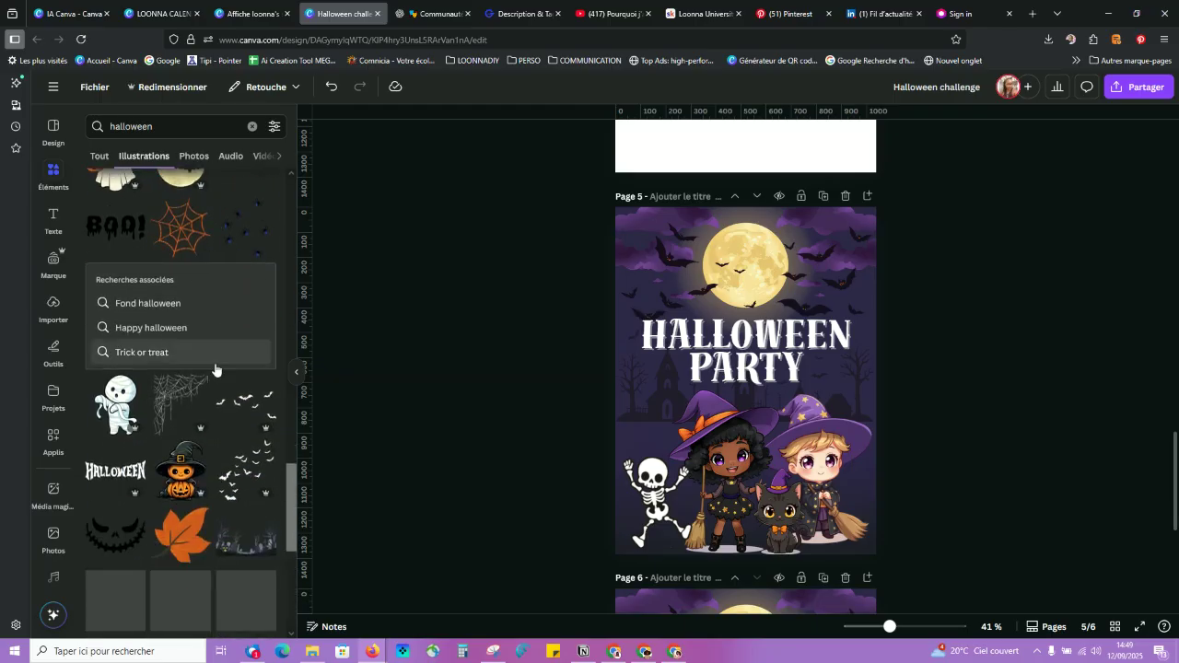
# Step: Move the HALLOWEEN and PARTY texts slightly to the left, raising HALLOWEEN to widen the gap between the two lines
pyautogui.click(295, 376)
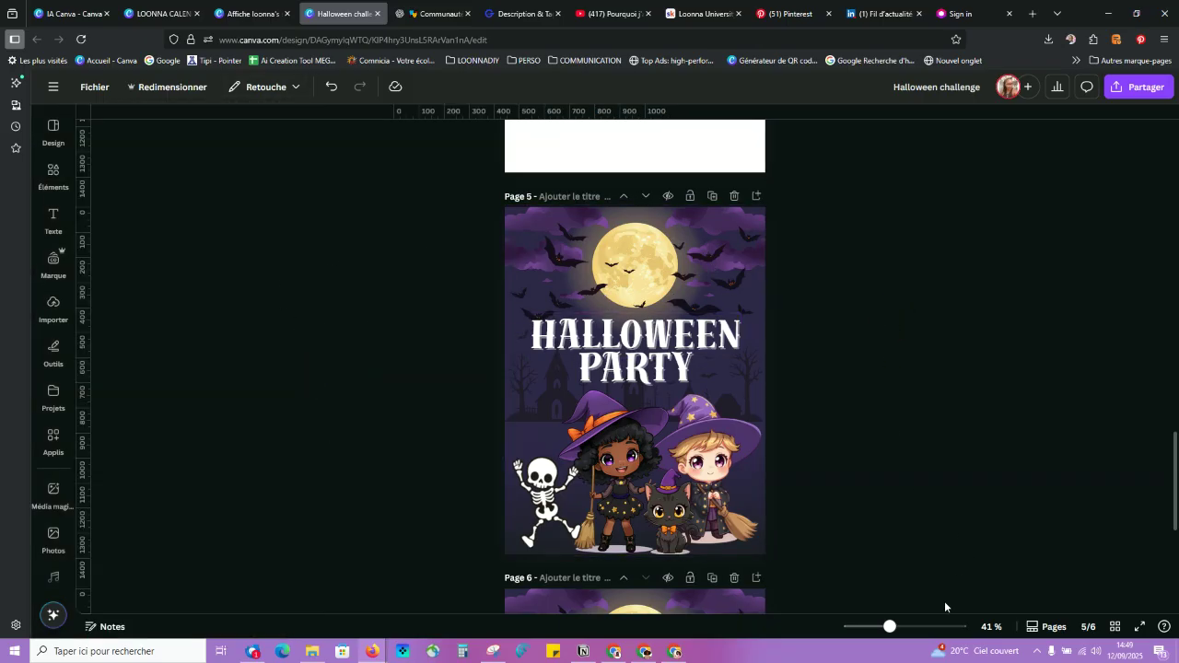
pyautogui.moveTo(899, 633); pyautogui.dragTo(896, 636)
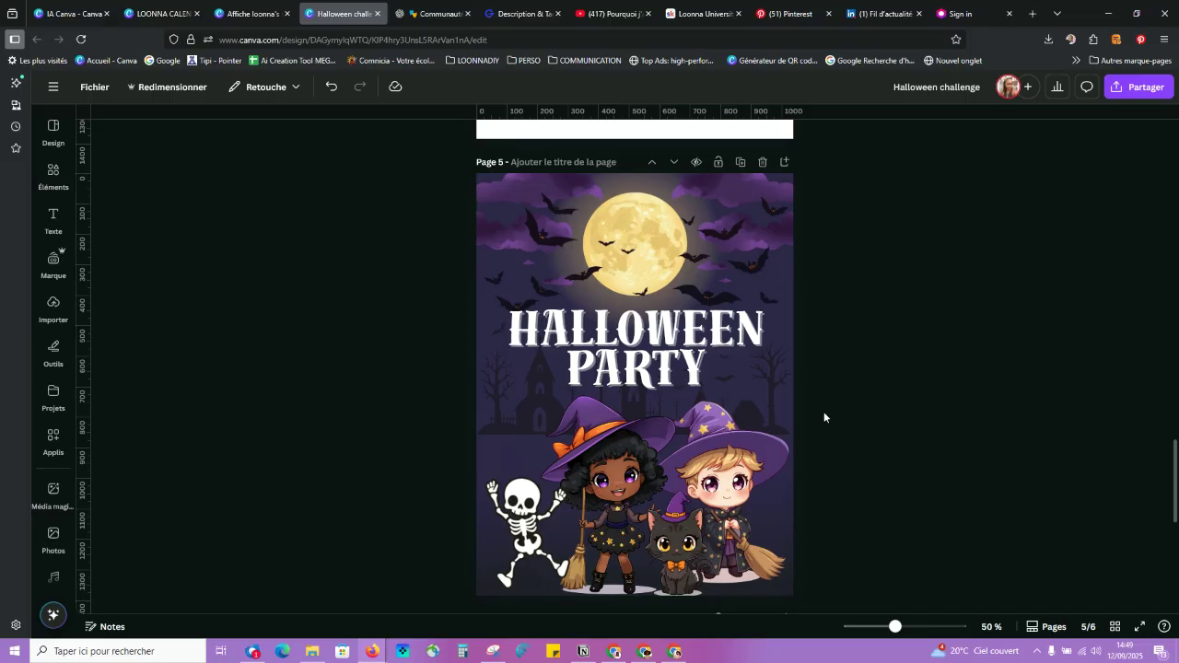
pyautogui.click(737, 338)
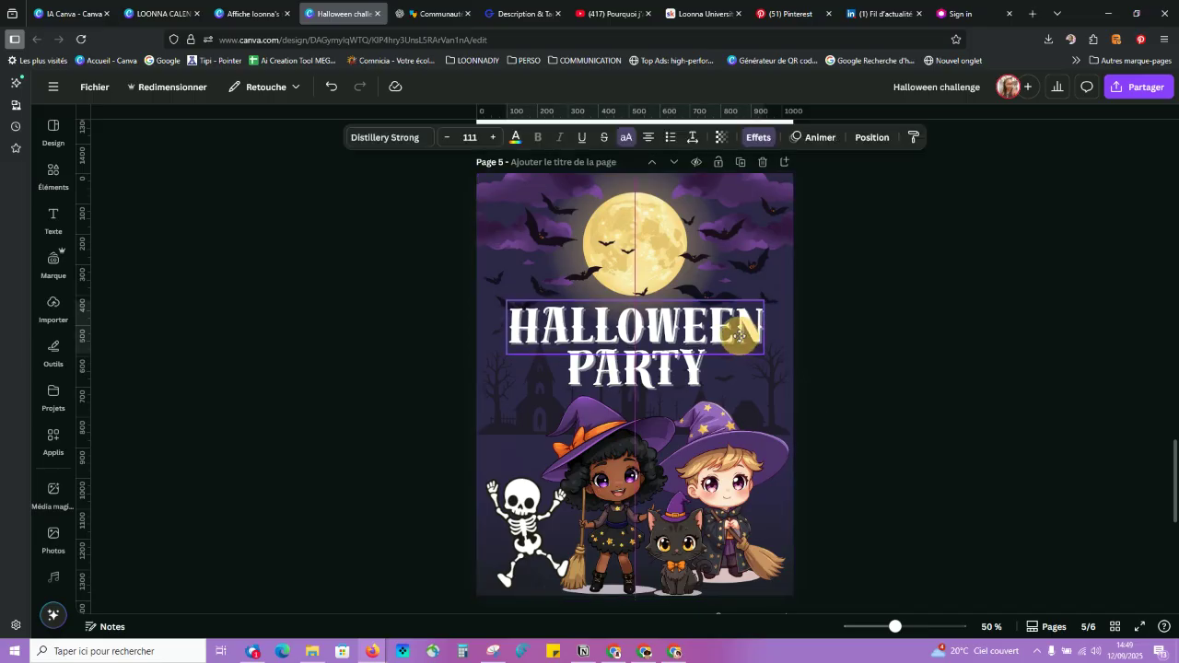
pyautogui.moveTo(737, 336); pyautogui.dragTo(735, 340)
pyautogui.moveTo(734, 341); pyautogui.dragTo(688, 364)
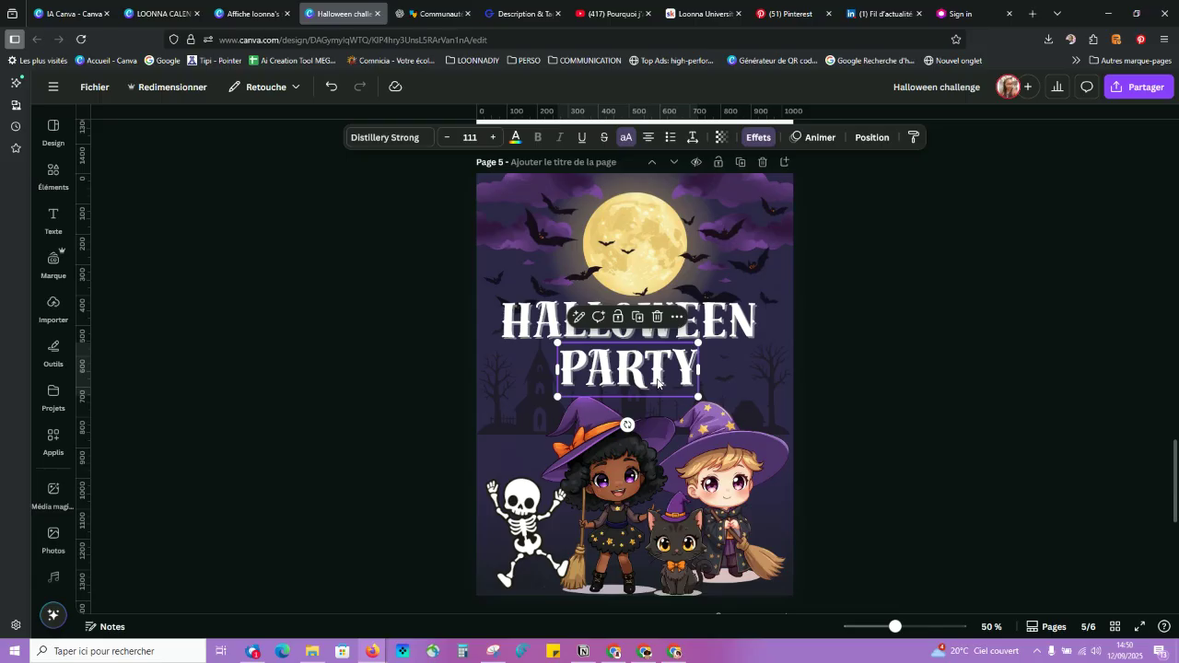
pyautogui.click(919, 403)
pyautogui.moveTo(895, 629); pyautogui.dragTo(895, 632)
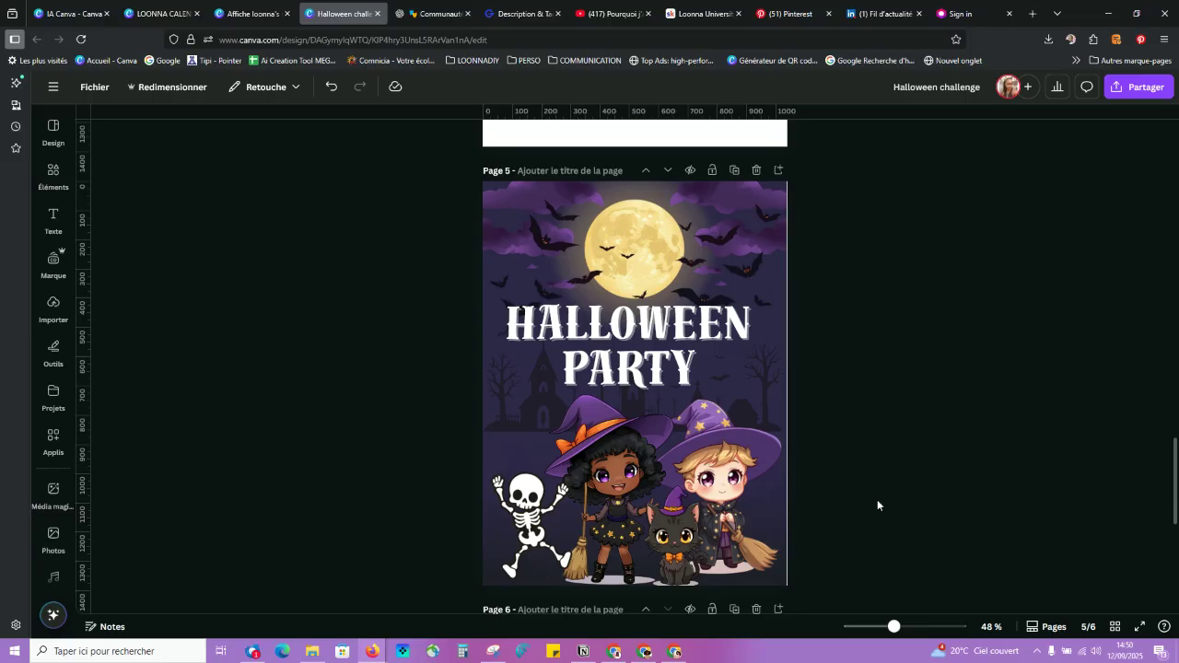
pyautogui.scroll(-1, 844, 328)
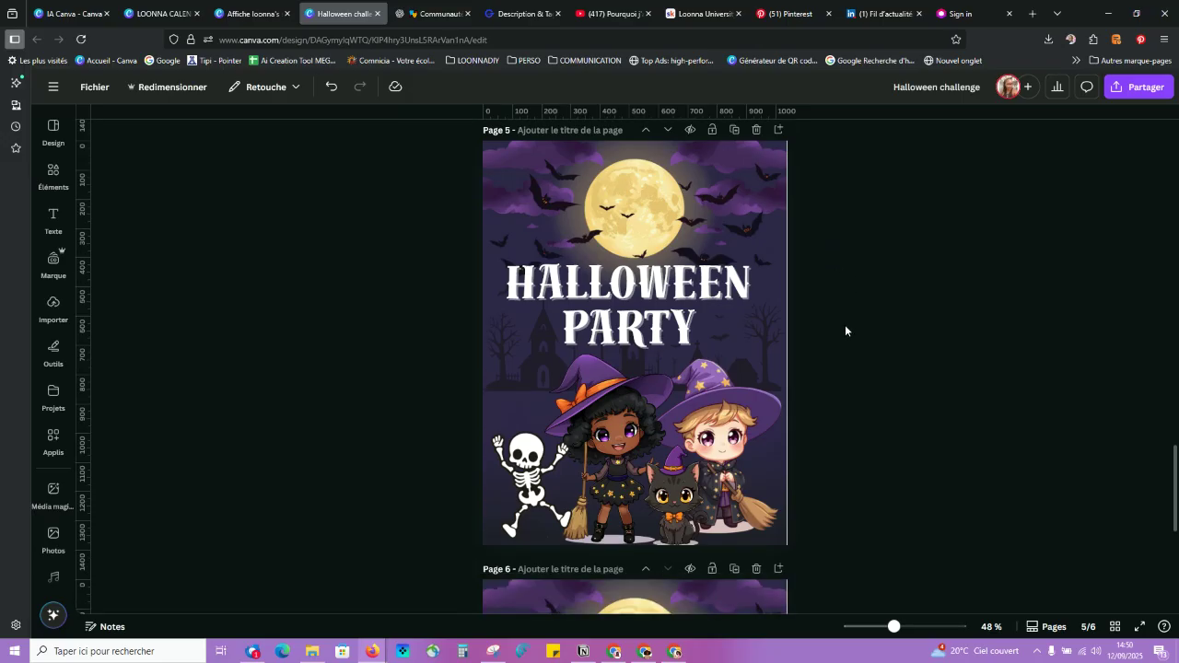